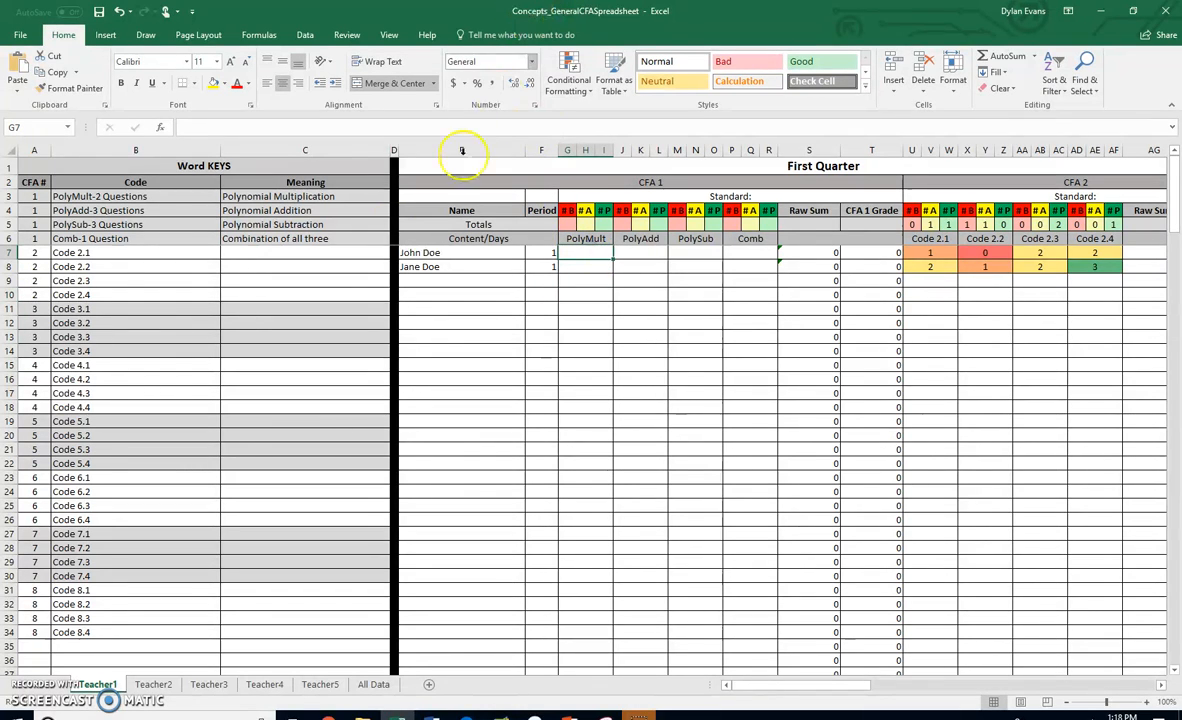
# - Review the CFA 1 topic headers and the Word KEYS codes and meanings
pyautogui.click(592, 238)
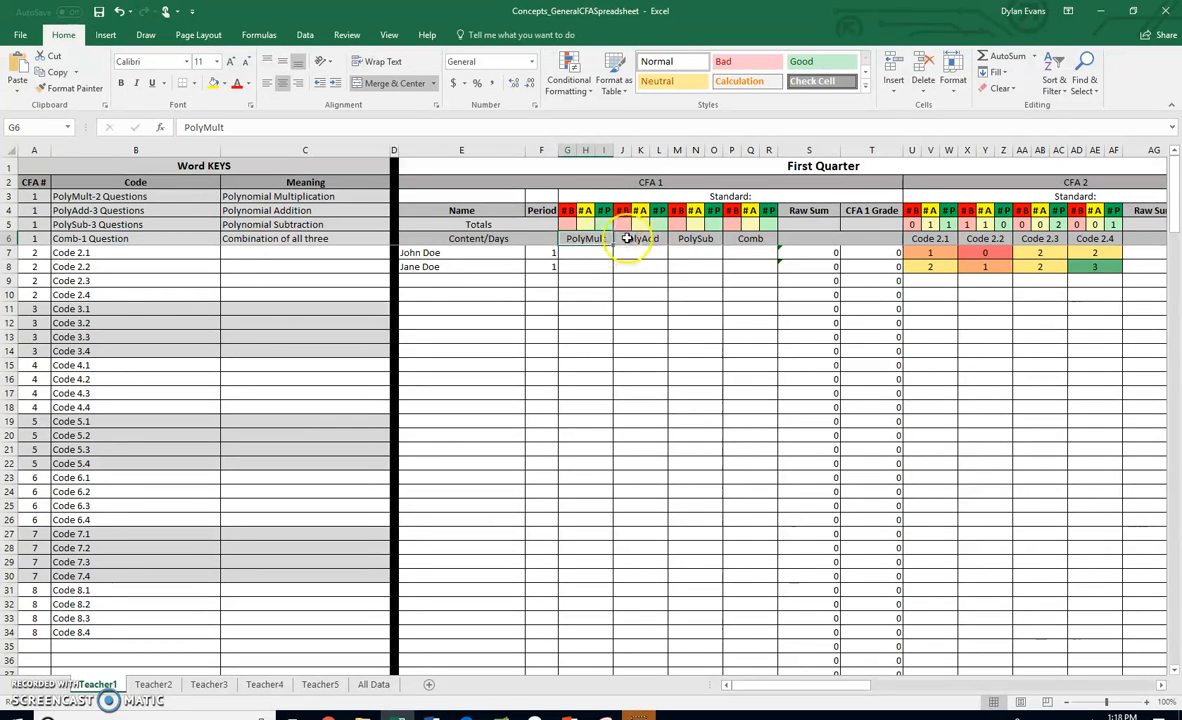
pyautogui.click(645, 242)
pyautogui.click(697, 241)
pyautogui.click(749, 238)
pyautogui.click(290, 240)
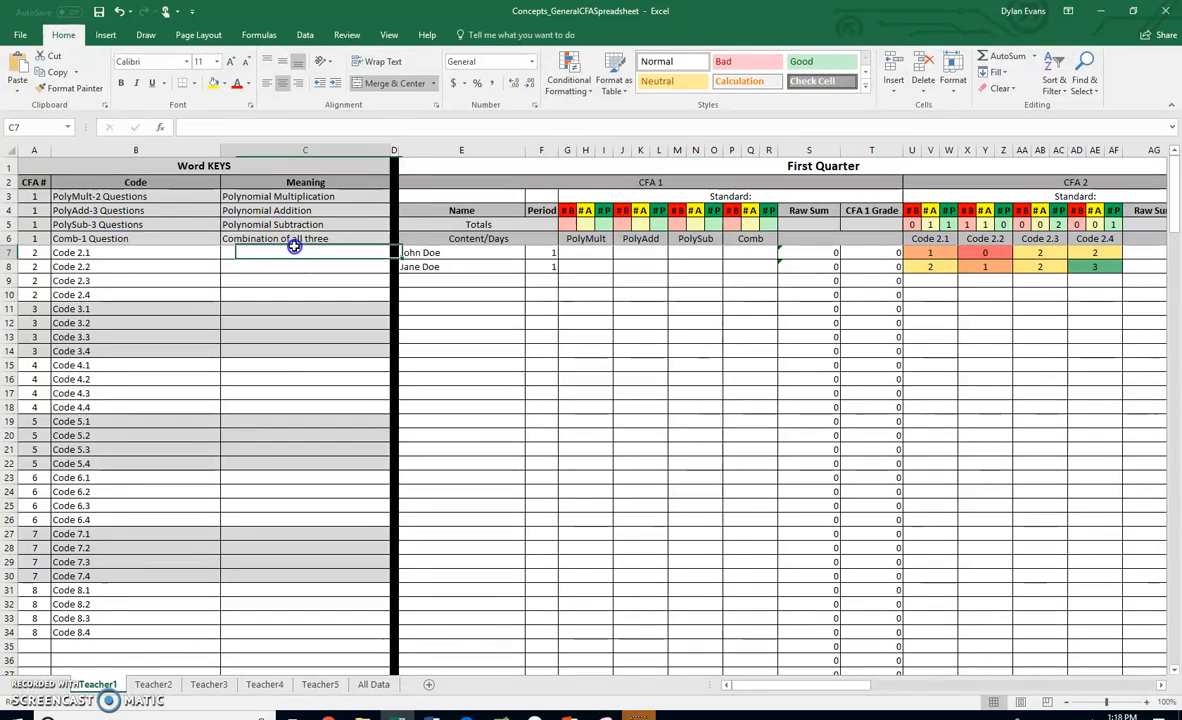
pyautogui.click(150, 196)
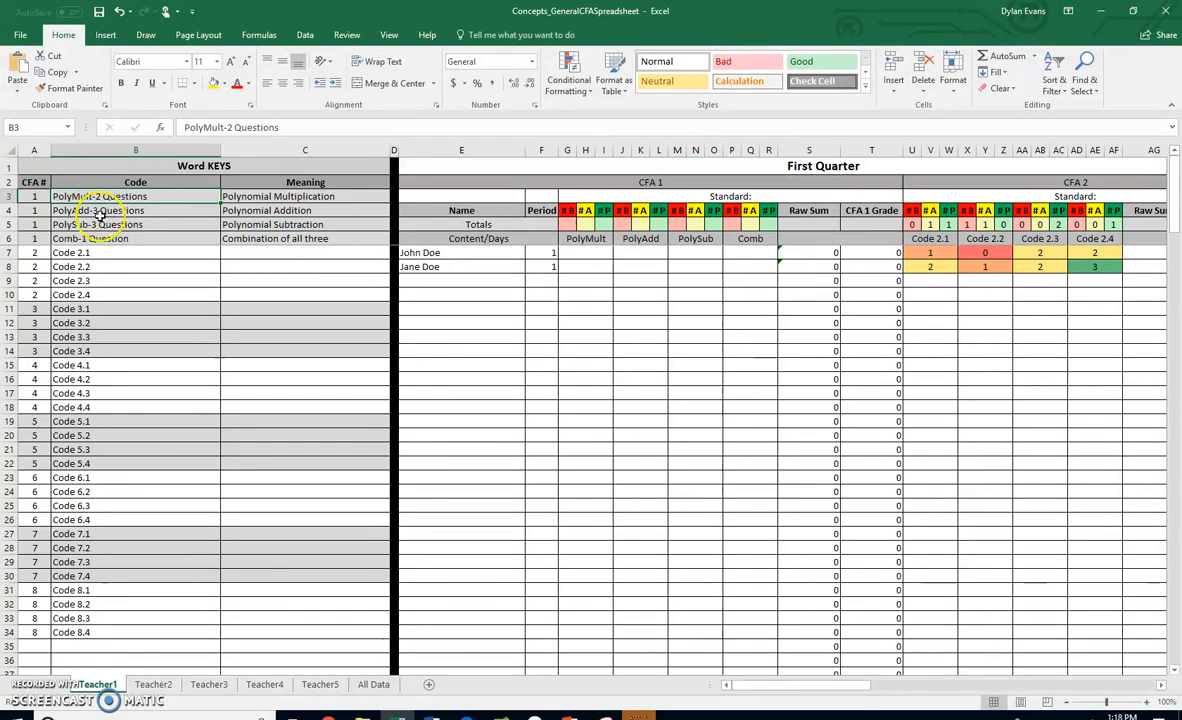
pyautogui.click(109, 211)
pyautogui.click(114, 226)
pyautogui.click(108, 240)
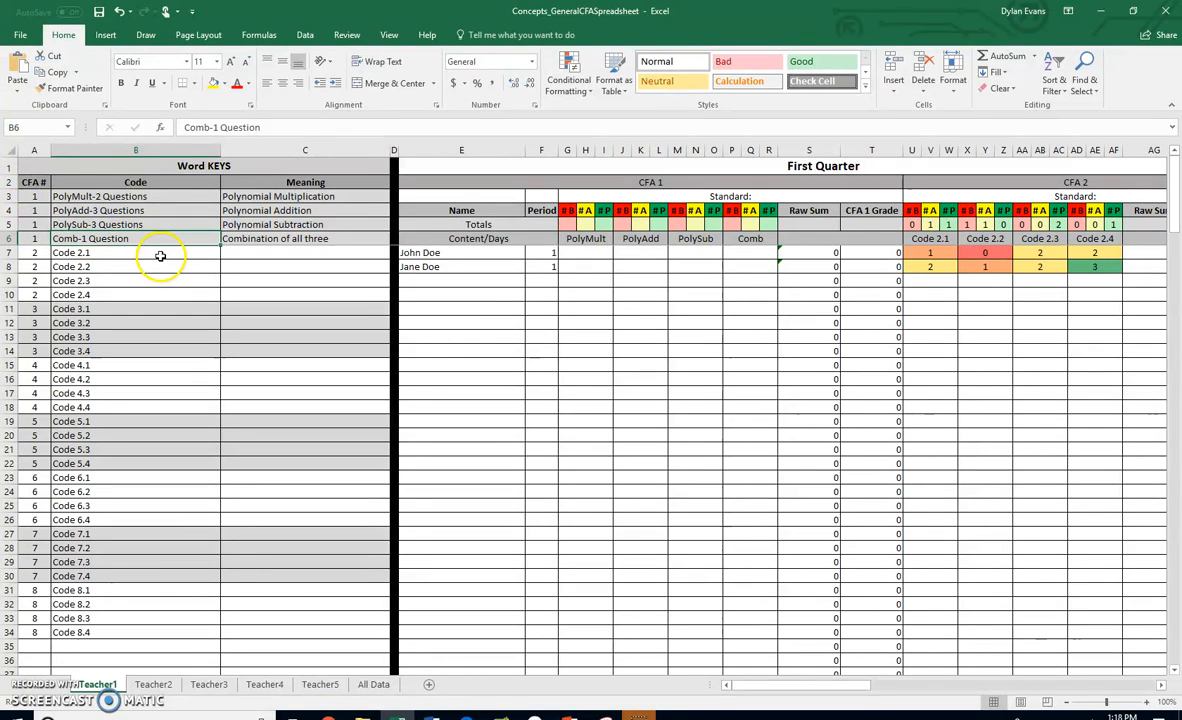
pyautogui.doubleClick(128, 240)
pyautogui.click(79, 238)
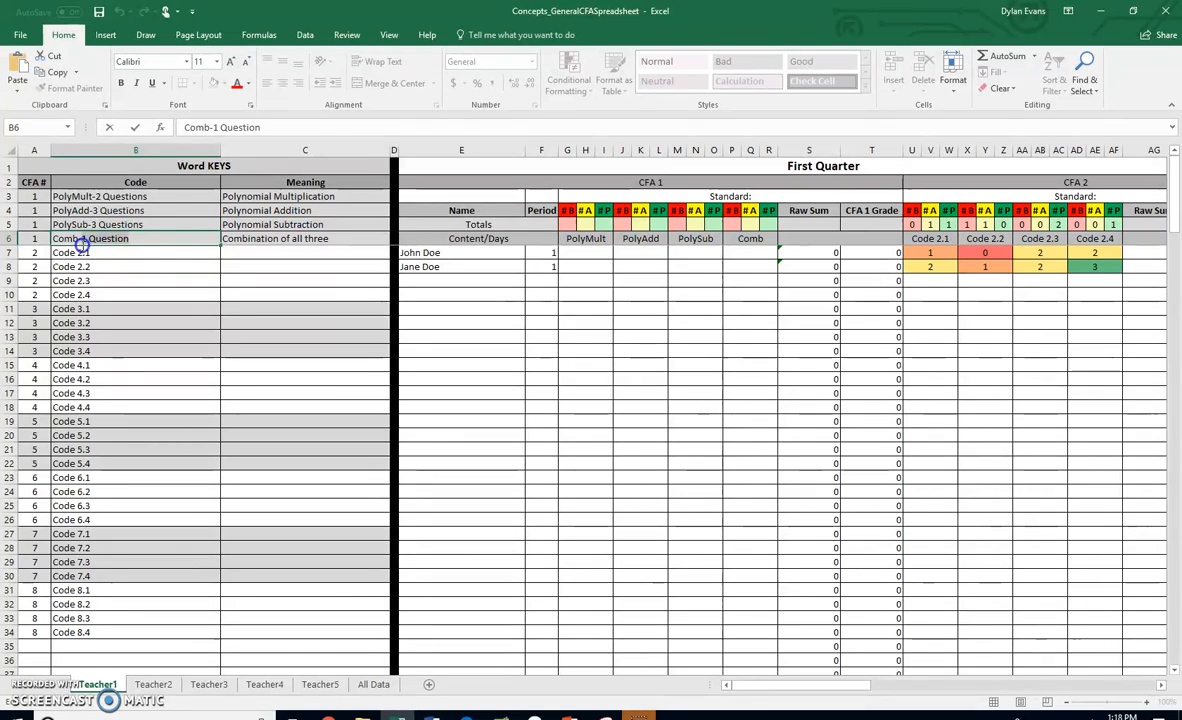
pyautogui.click(156, 226)
pyautogui.click(149, 239)
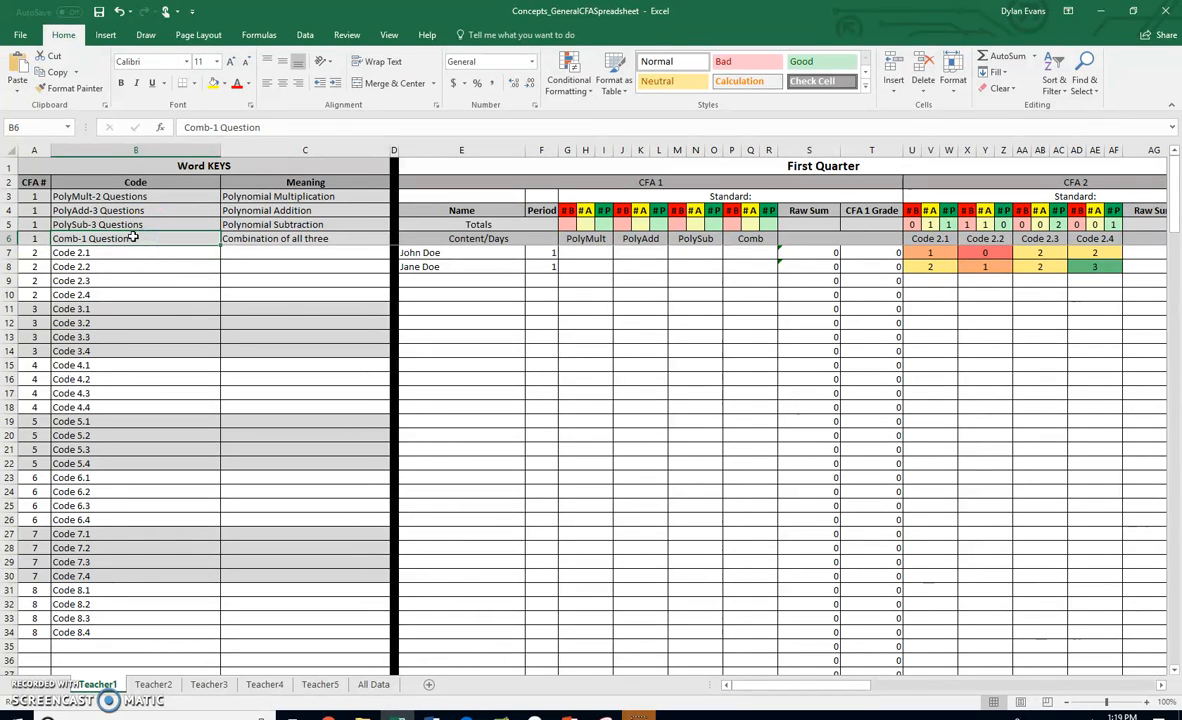
pyautogui.click(155, 196)
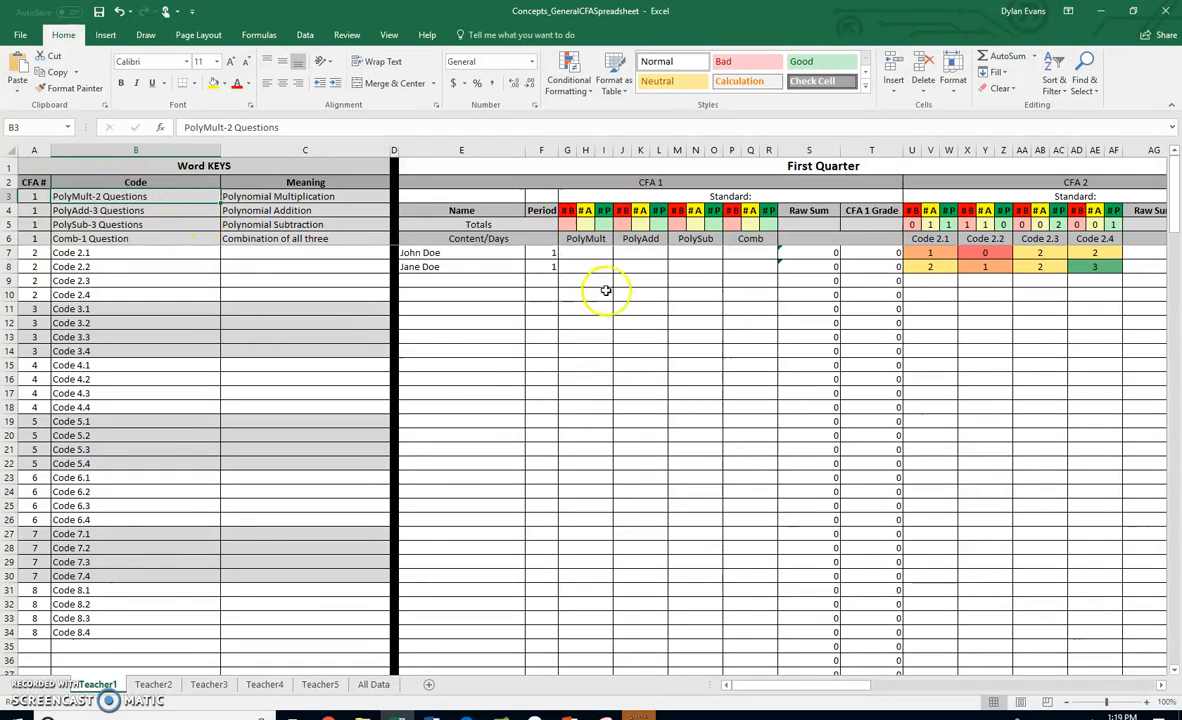
# - Select the PolyMult score cells from G7 downward
pyautogui.moveTo(590, 253); pyautogui.dragTo(600, 618)
pyautogui.scroll(19, 599, 528)
pyautogui.scroll(20, 599, 526)
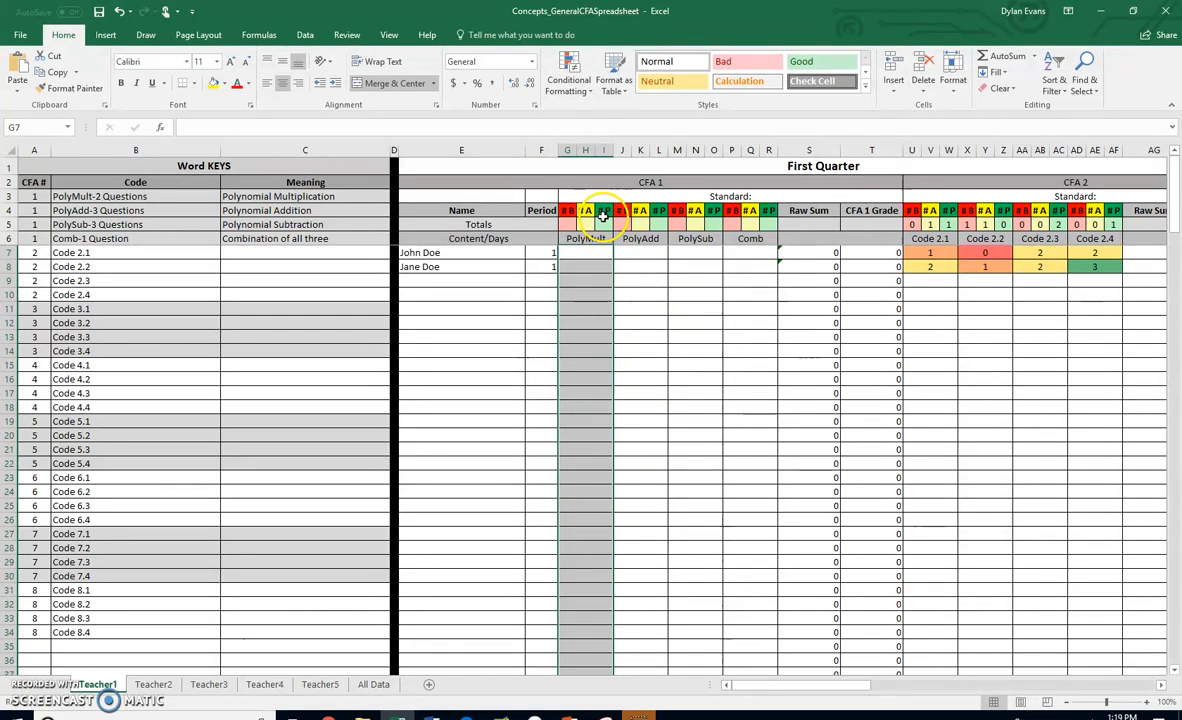
pyautogui.click(581, 87)
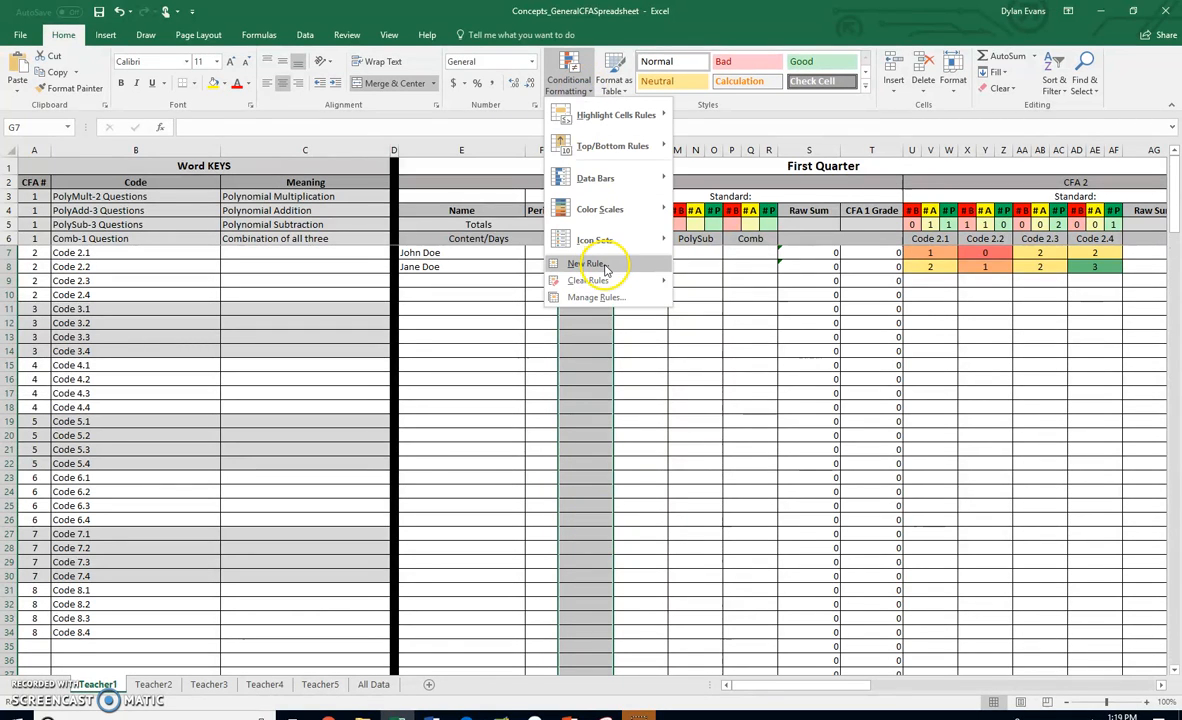
pyautogui.moveTo(603, 283)
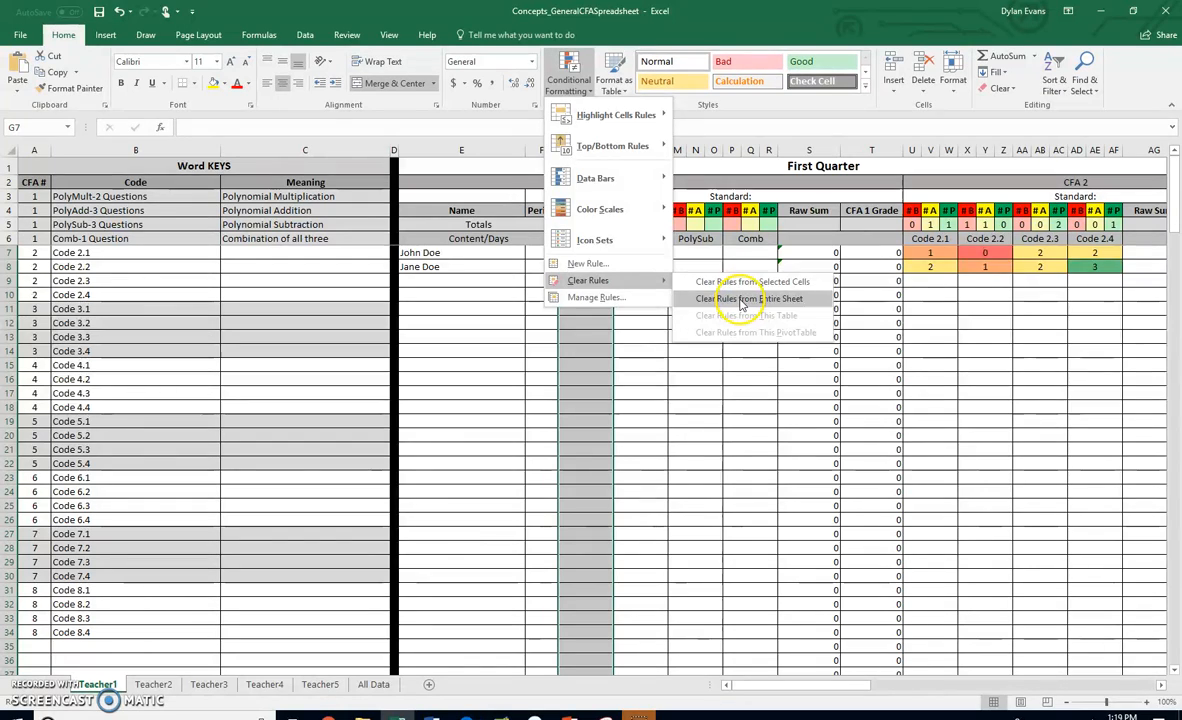
pyautogui.click(725, 299)
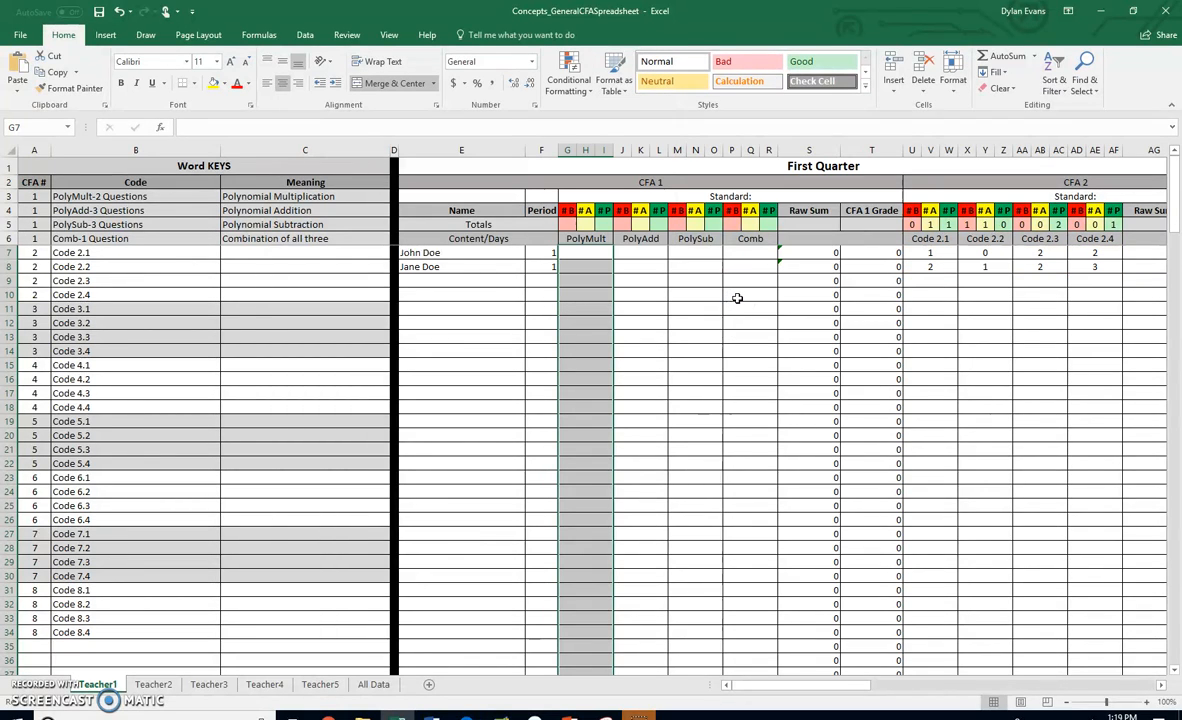
pyautogui.hotkey('ctrl', 'z')
# - Clear the conditional formatting rules from the selected PolyMult cells
pyautogui.click(582, 88)
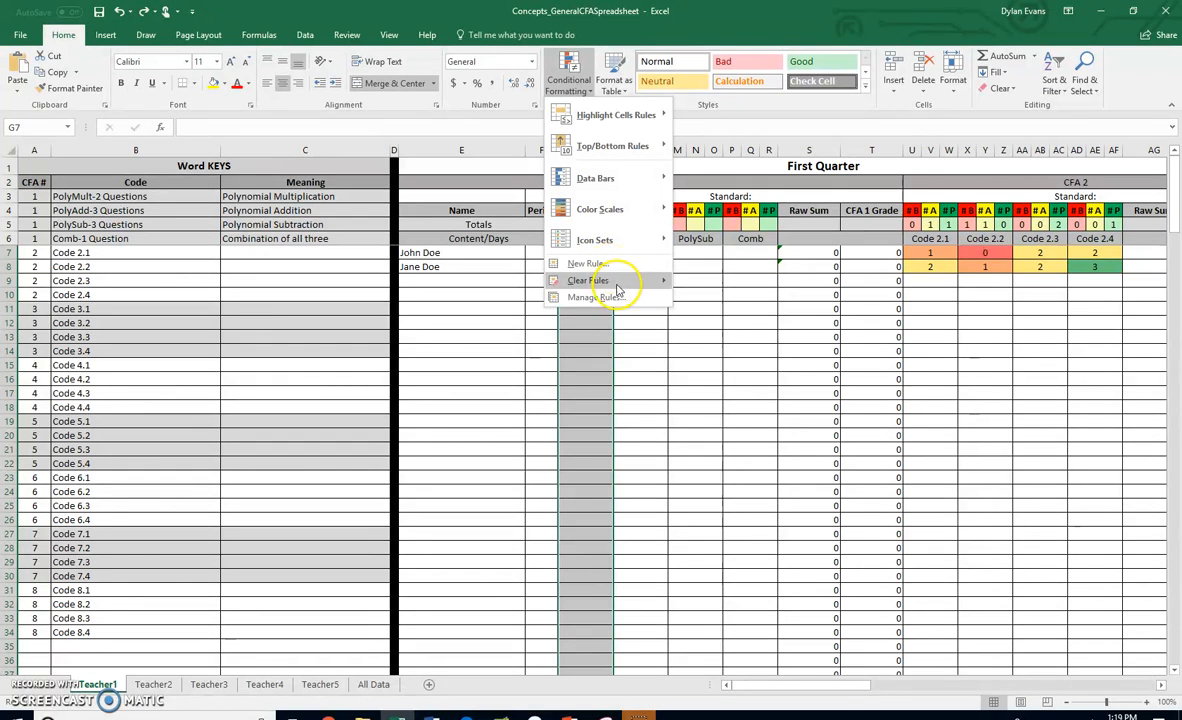
pyautogui.moveTo(649, 280)
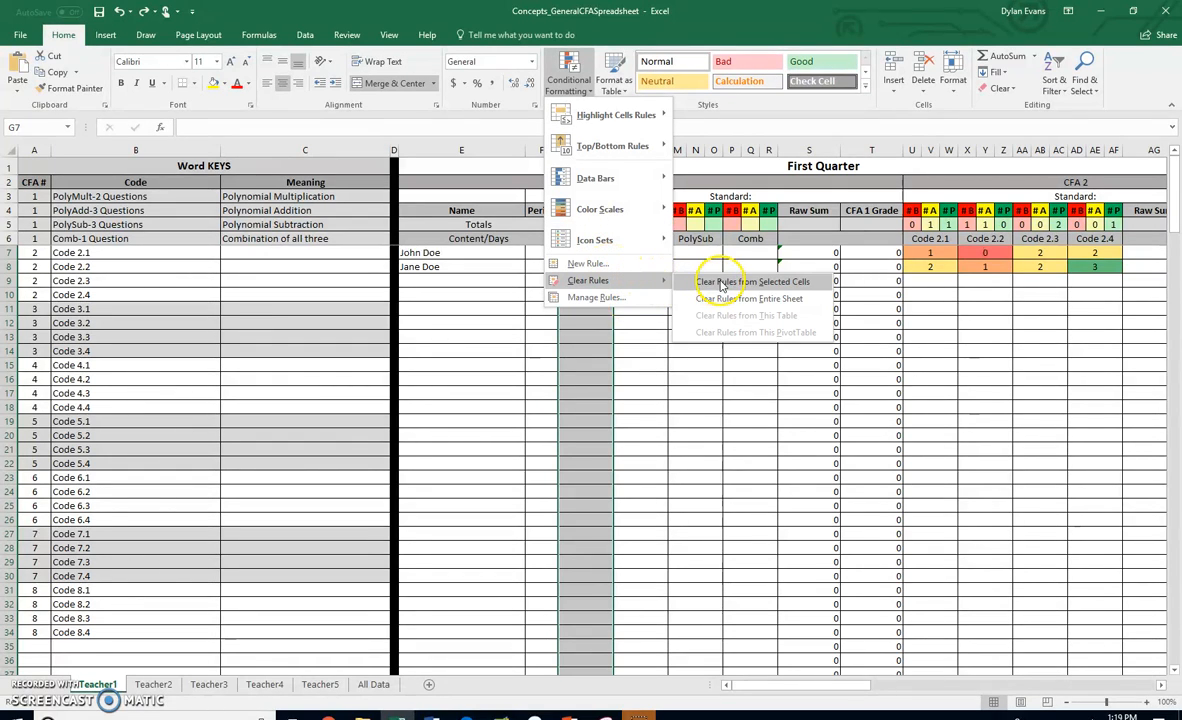
pyautogui.click(722, 283)
# - Start a new conditional formatting rule using a 3-Color Scale with Number type for minimum, midpoint and maximum
pyautogui.click(590, 91)
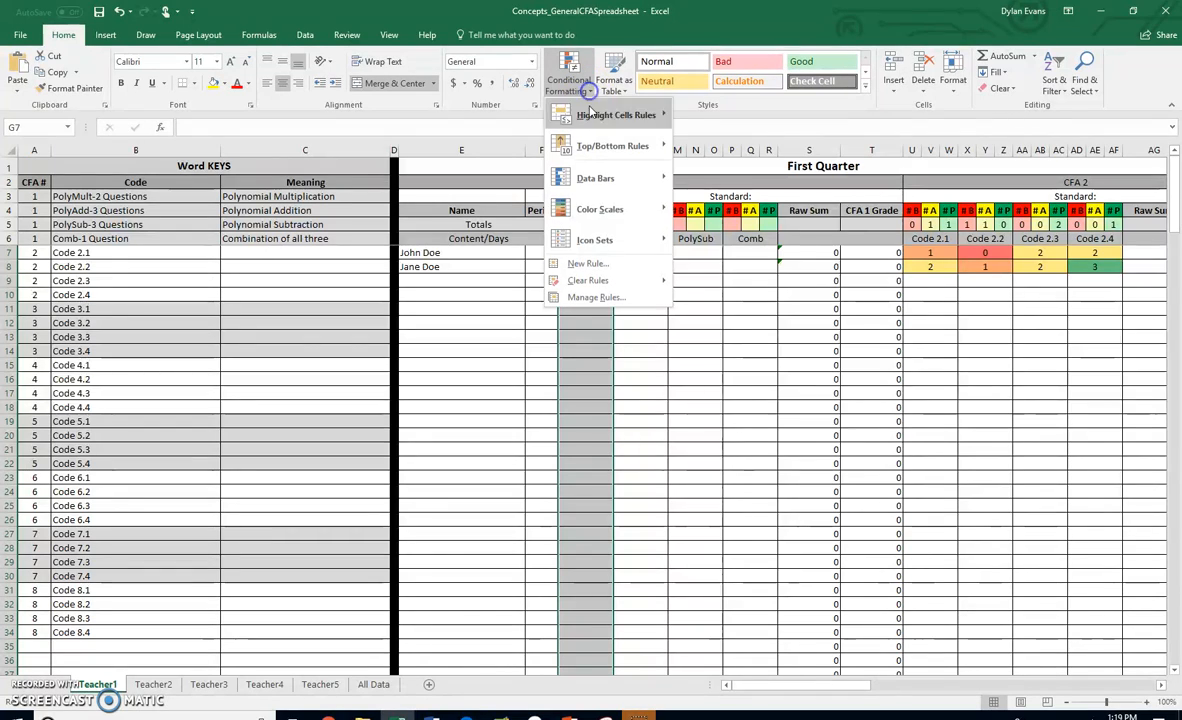
pyautogui.click(606, 264)
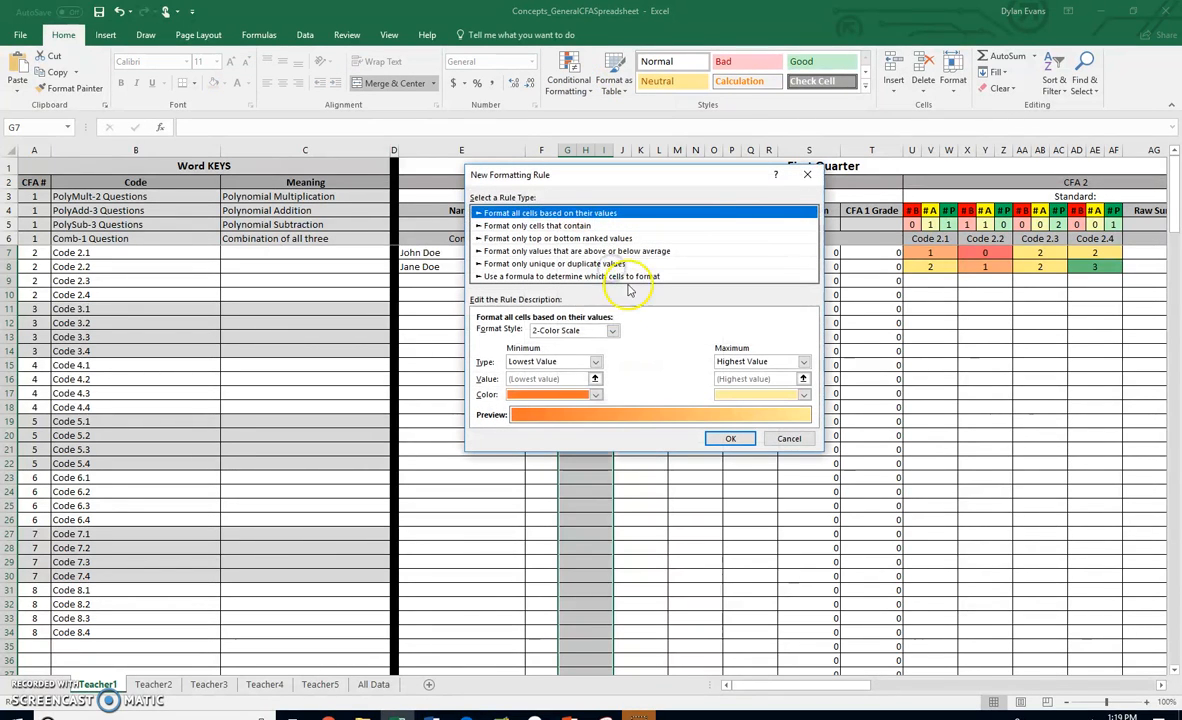
pyautogui.click(567, 330)
pyautogui.click(577, 353)
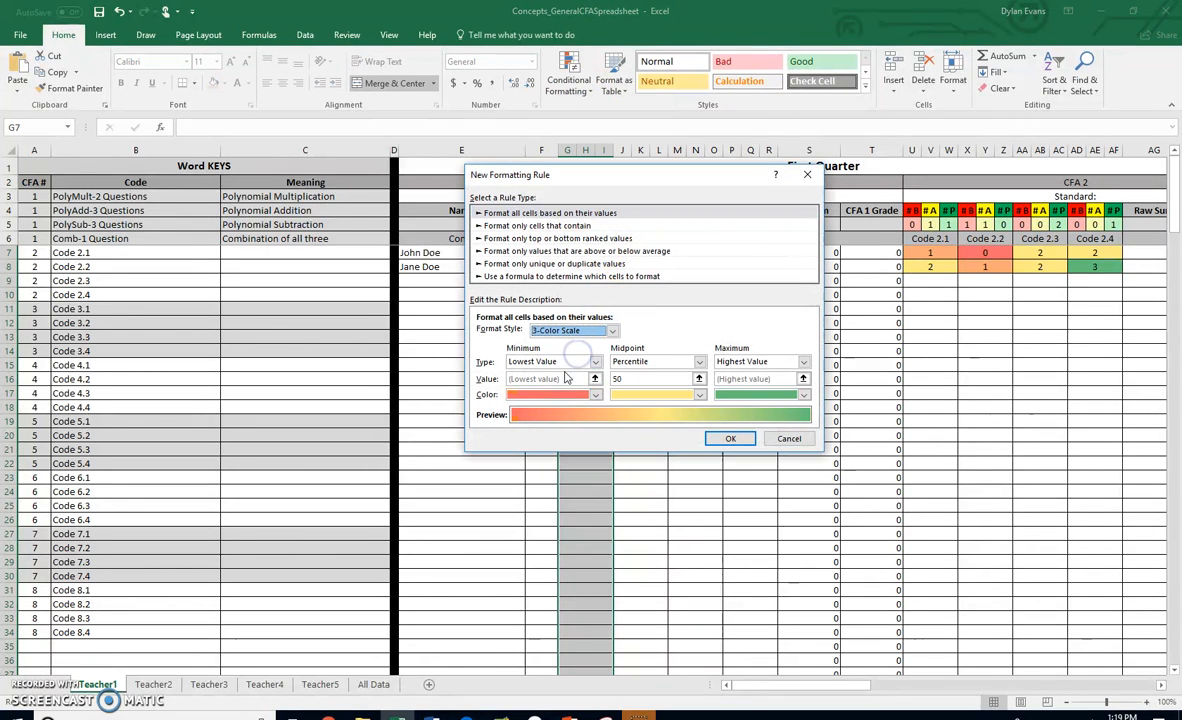
pyautogui.click(575, 361)
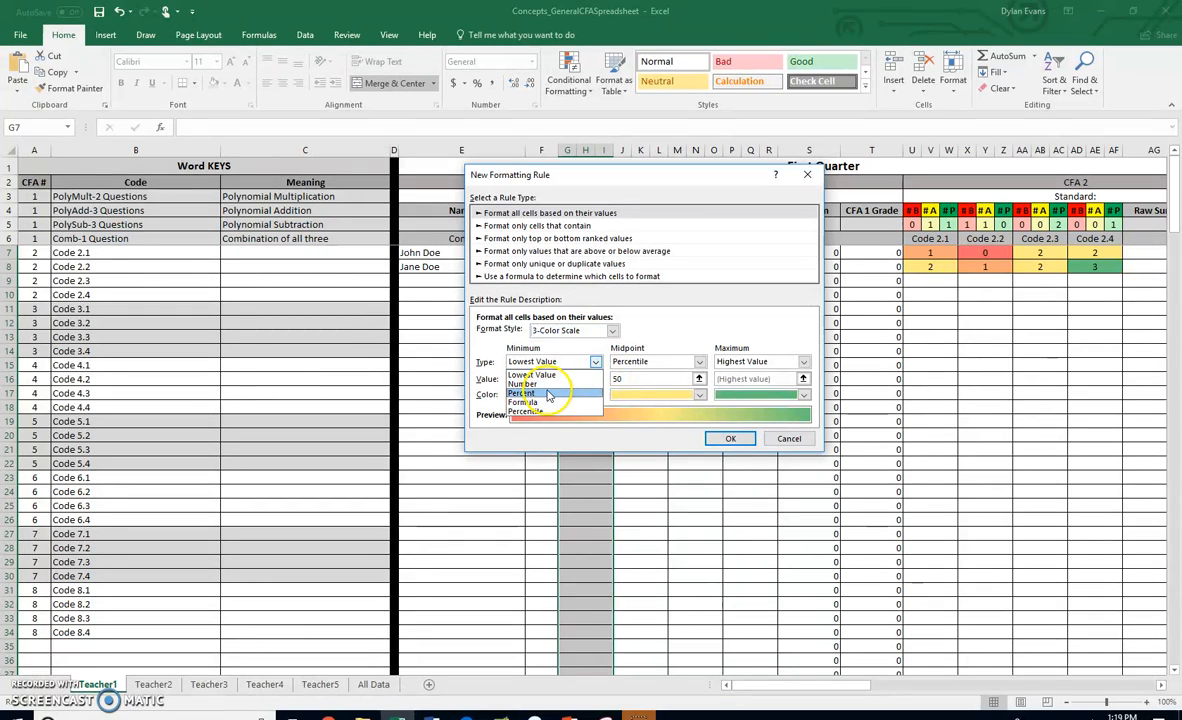
pyautogui.click(547, 384)
pyautogui.click(641, 361)
pyautogui.click(640, 375)
pyautogui.click(738, 361)
pyautogui.click(733, 383)
# - Set the color scale's minimum, midpoint and maximum values to 0, 1 and 2 and apply the rule
pyautogui.click(537, 380)
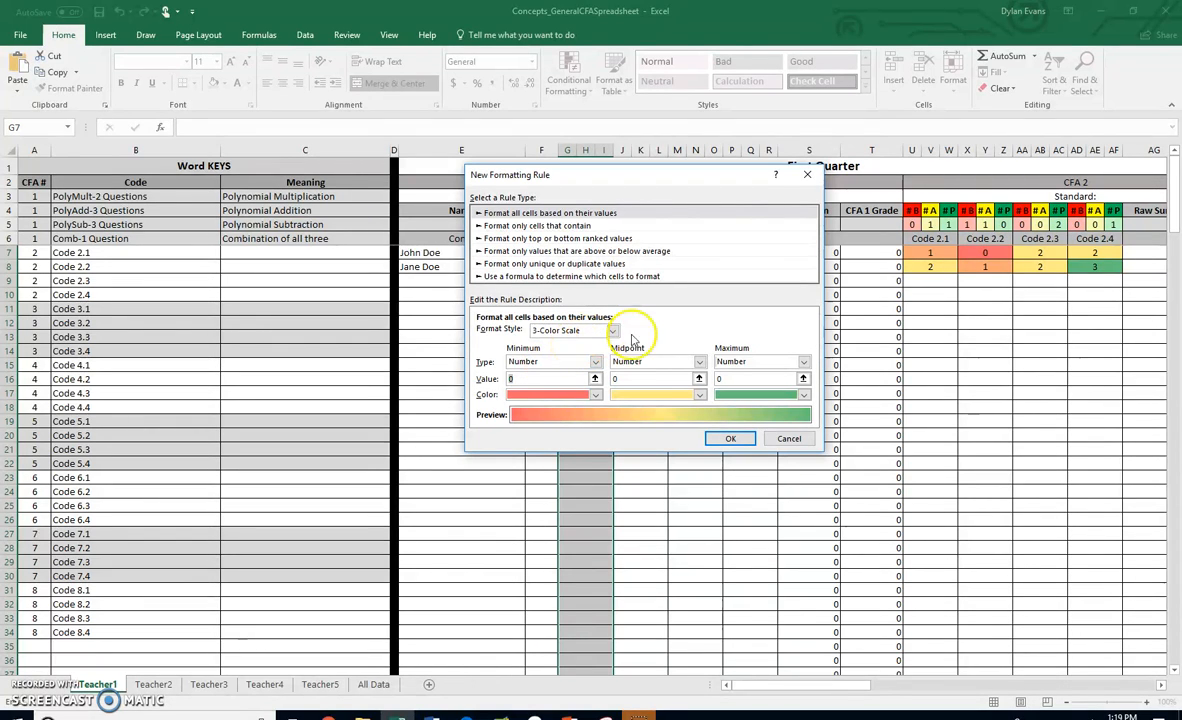
pyautogui.write('1')
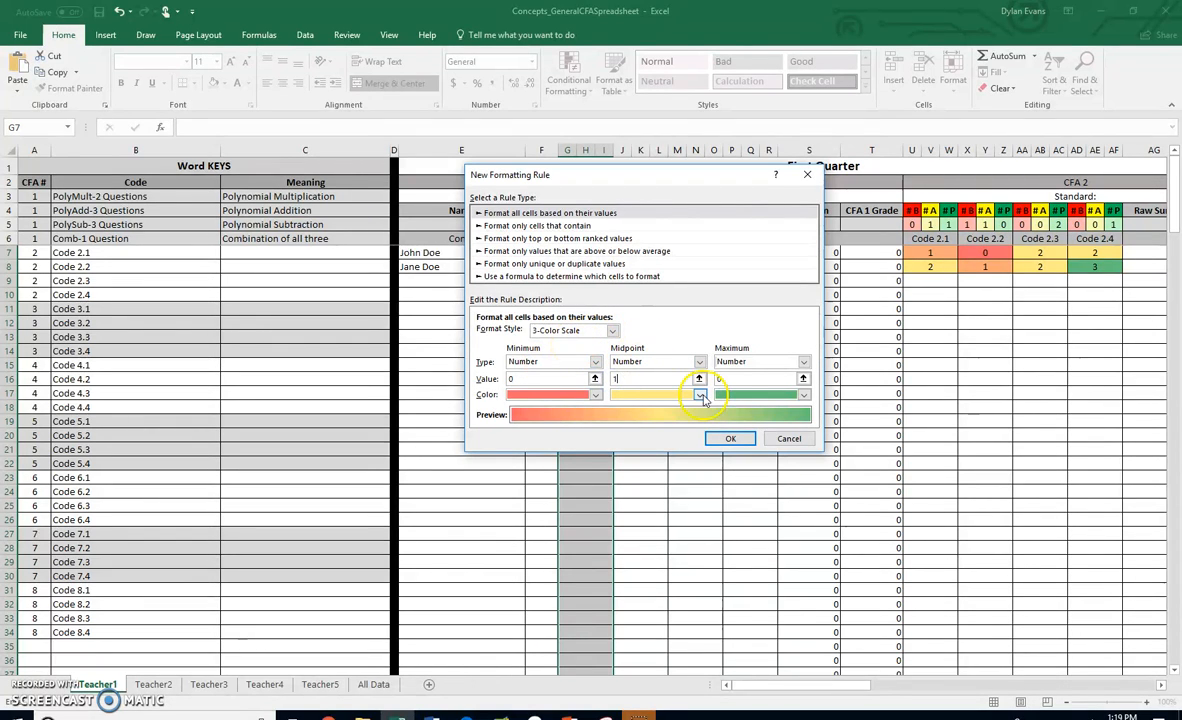
pyautogui.click(735, 378)
pyautogui.write('2')
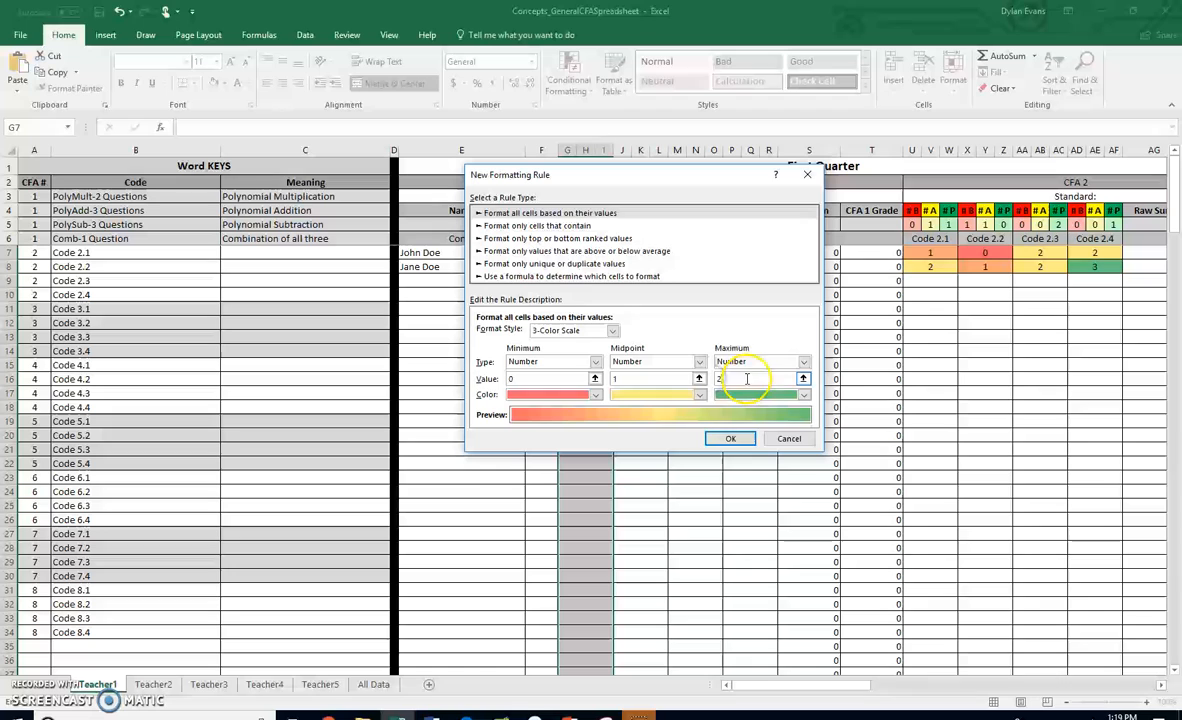
pyautogui.click(735, 440)
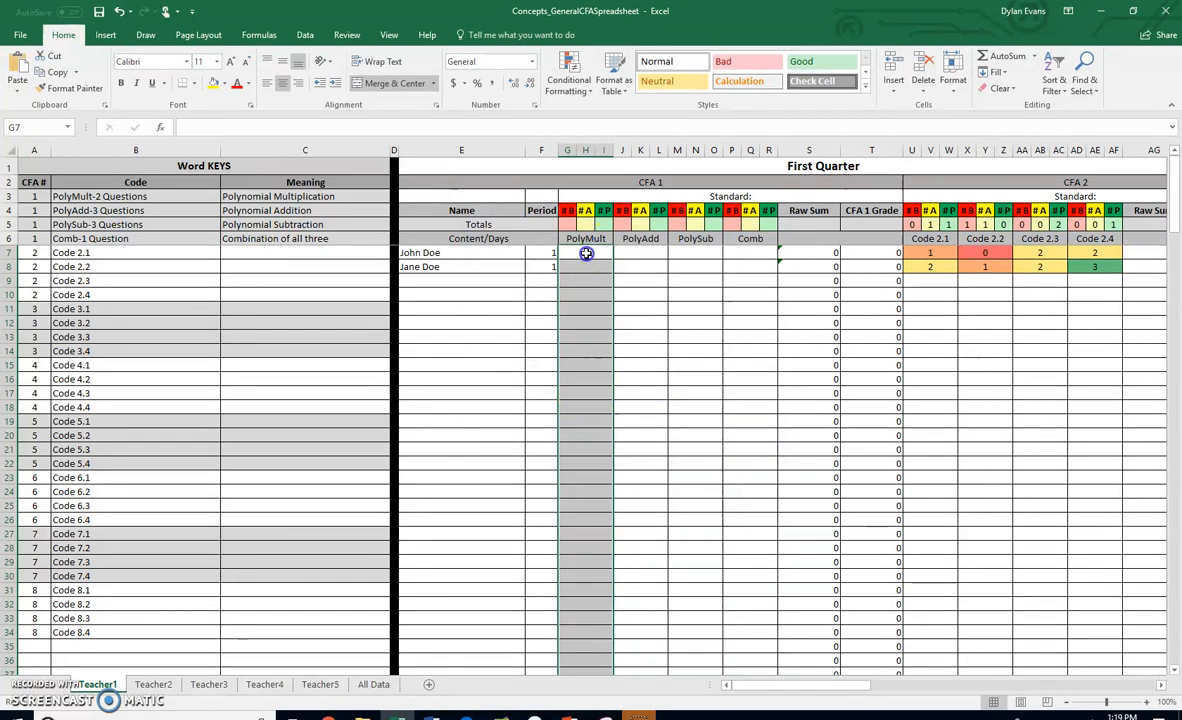
# - Enter test scores 1, 2 and 0 in PolyMult cells G7 to G9
pyautogui.click(586, 253)
pyautogui.write('1')
pyautogui.press('Return')
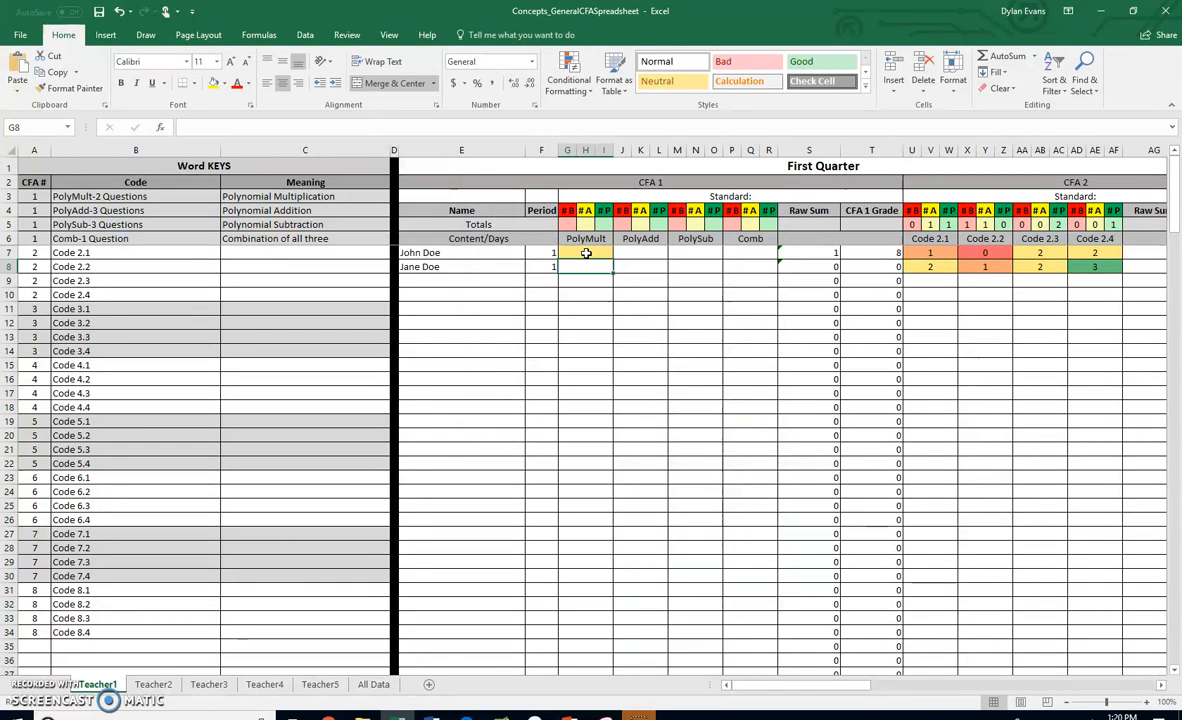
pyautogui.write('2')
pyautogui.press('Return')
pyautogui.write('0')
pyautogui.press('Return')
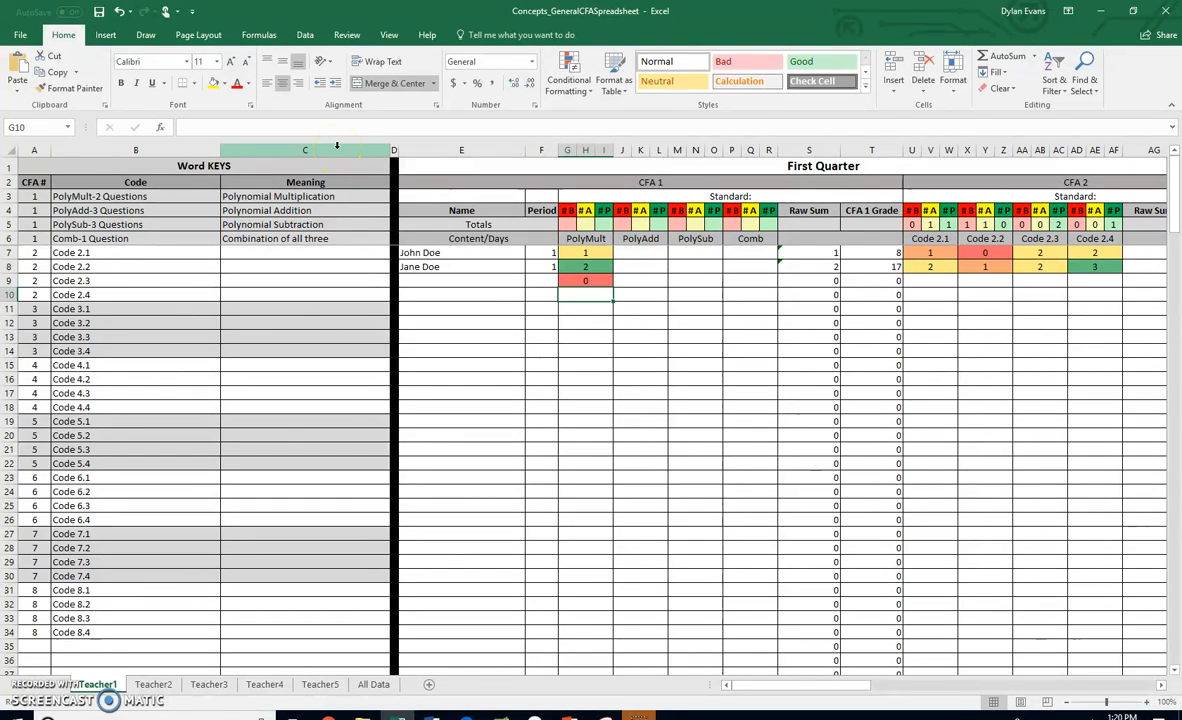
# - Enter =COUNTIF(G7:I202,0) in the #B totals cell G5 to count zero scores
pyautogui.click(568, 224)
pyautogui.click(586, 225)
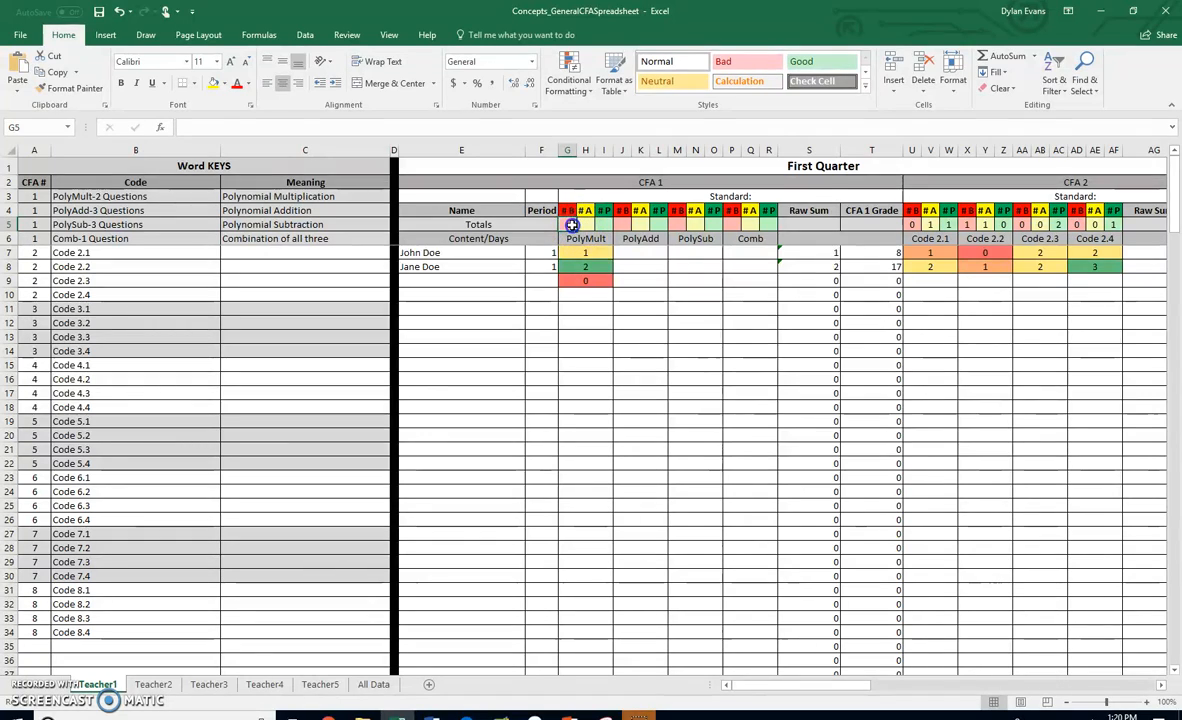
pyautogui.click(252, 126)
pyautogui.write('=')
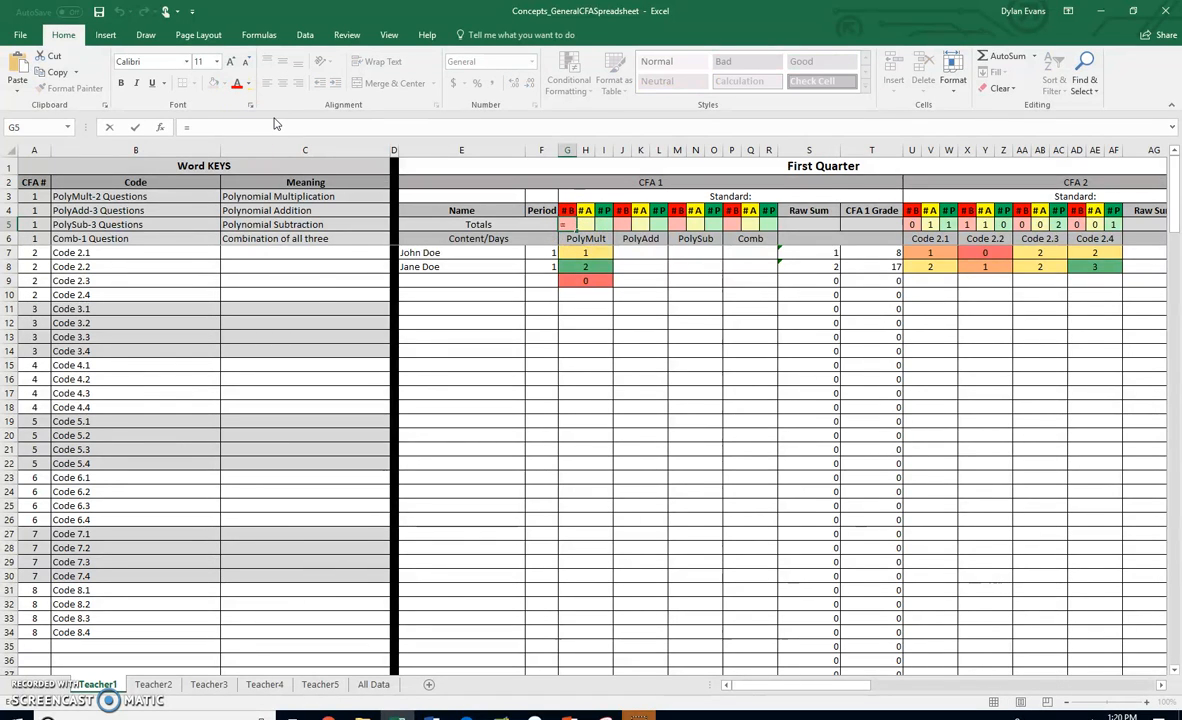
pyautogui.write('COUNTIF')
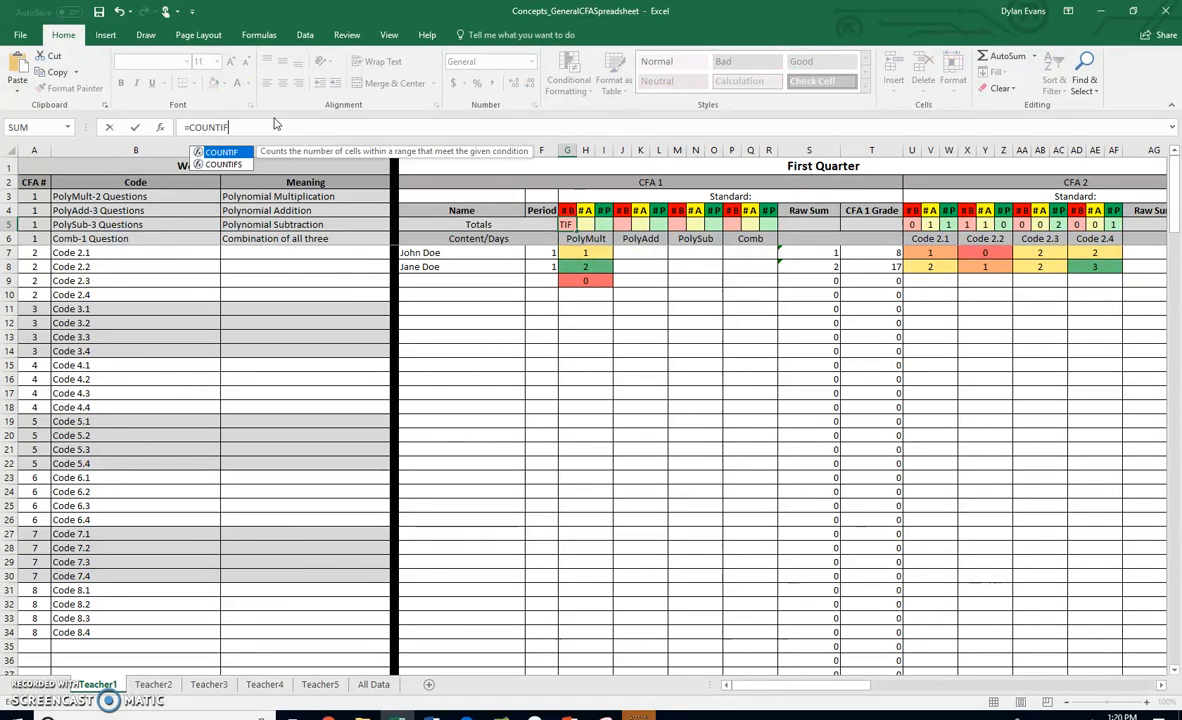
pyautogui.write('(')
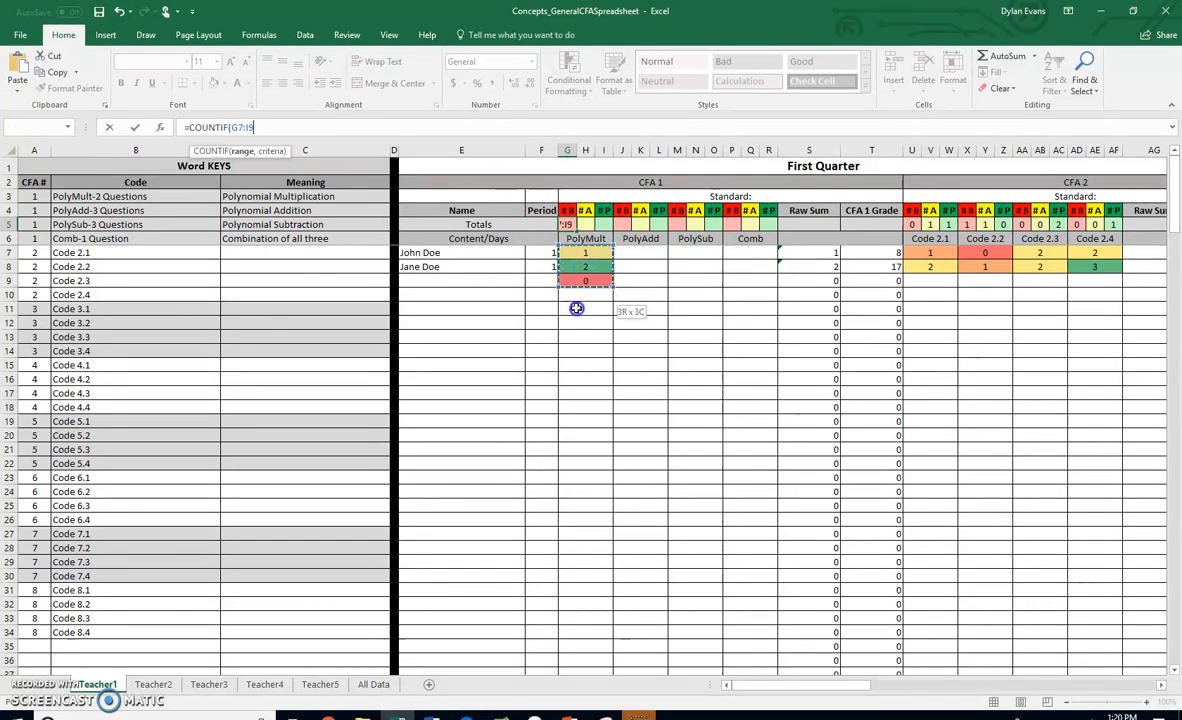
pyautogui.moveTo(599, 608); pyautogui.dragTo(597, 655)
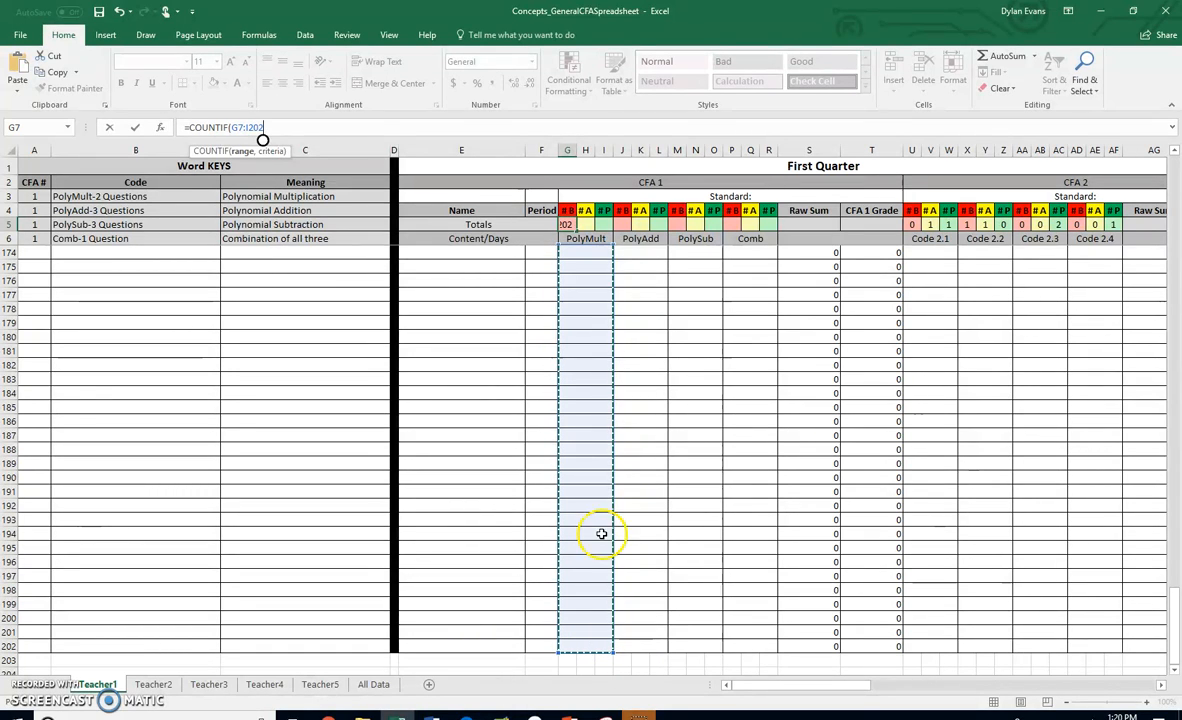
pyautogui.moveTo(1174, 590); pyautogui.dragTo(1137, 158)
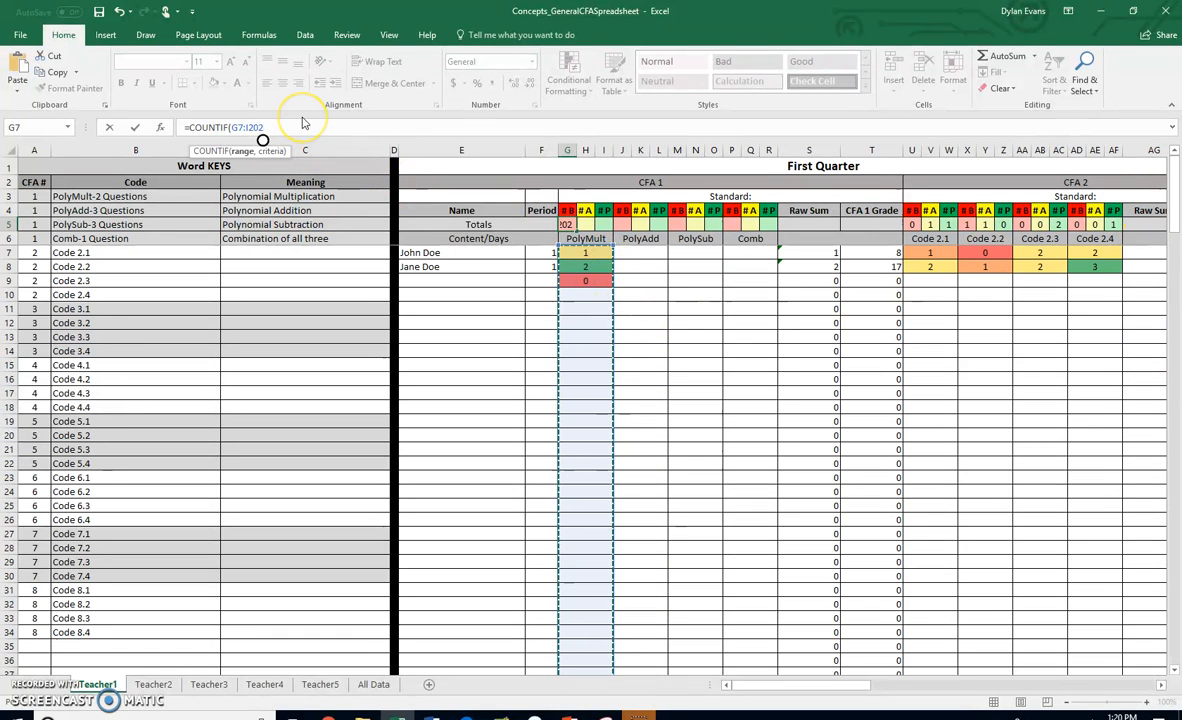
pyautogui.write(',0)')
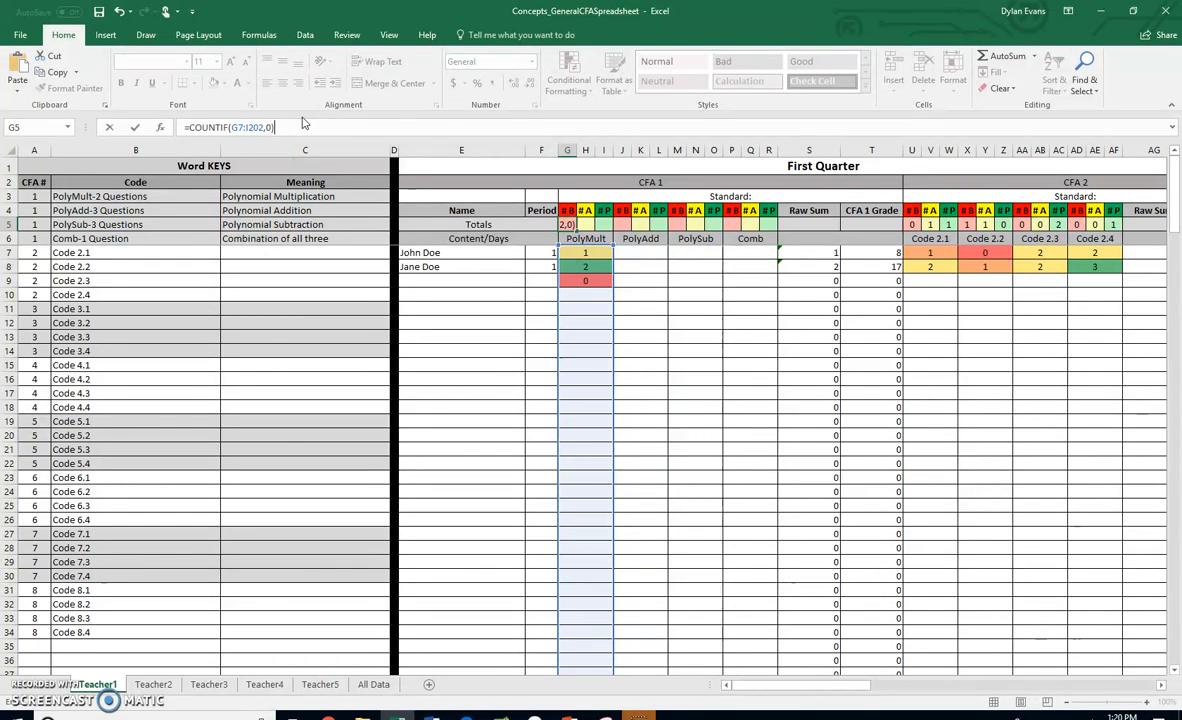
pyautogui.press('Return')
# - Copy the COUNTIF formula text from cell G5
pyautogui.click(568, 224)
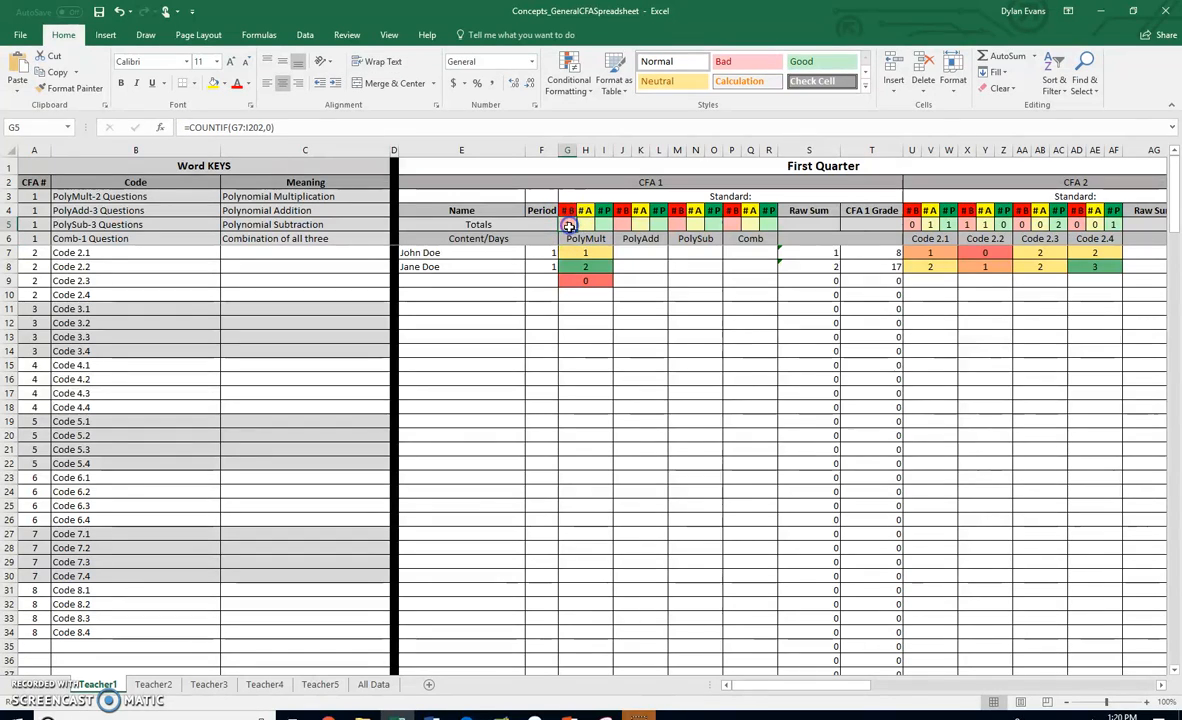
pyautogui.moveTo(285, 127); pyautogui.dragTo(178, 127)
pyautogui.hotkey('ctrl', 'c')
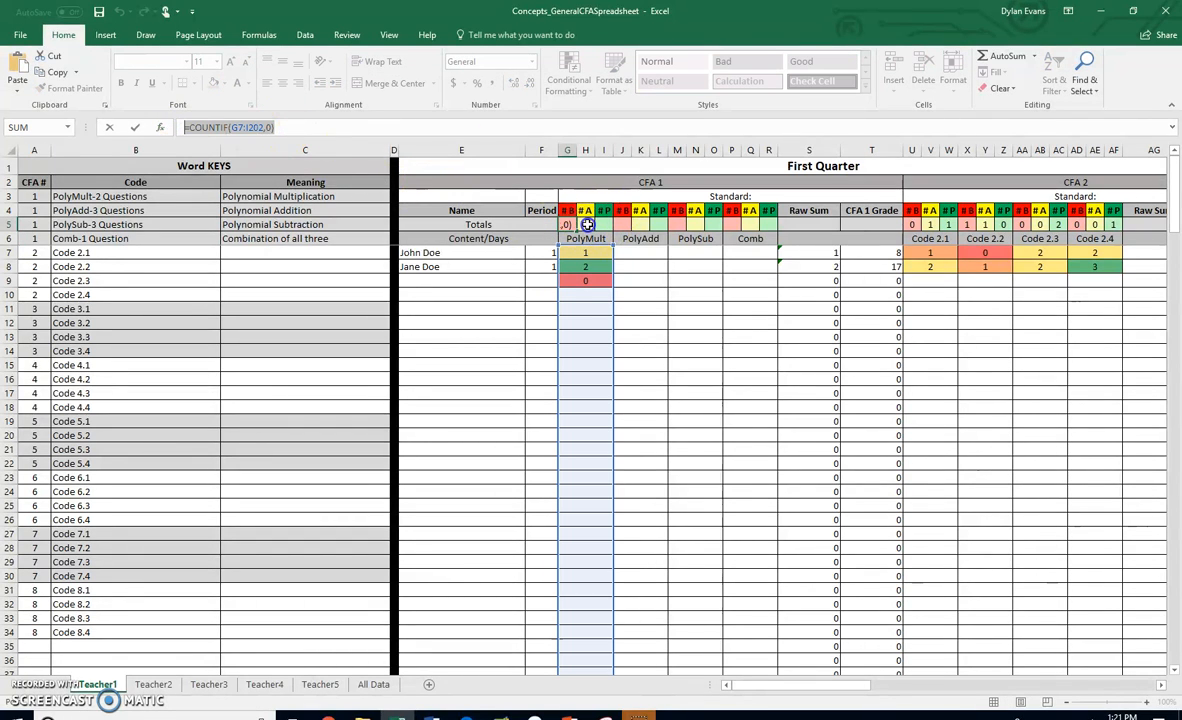
pyautogui.write('=')
pyautogui.click(588, 224)
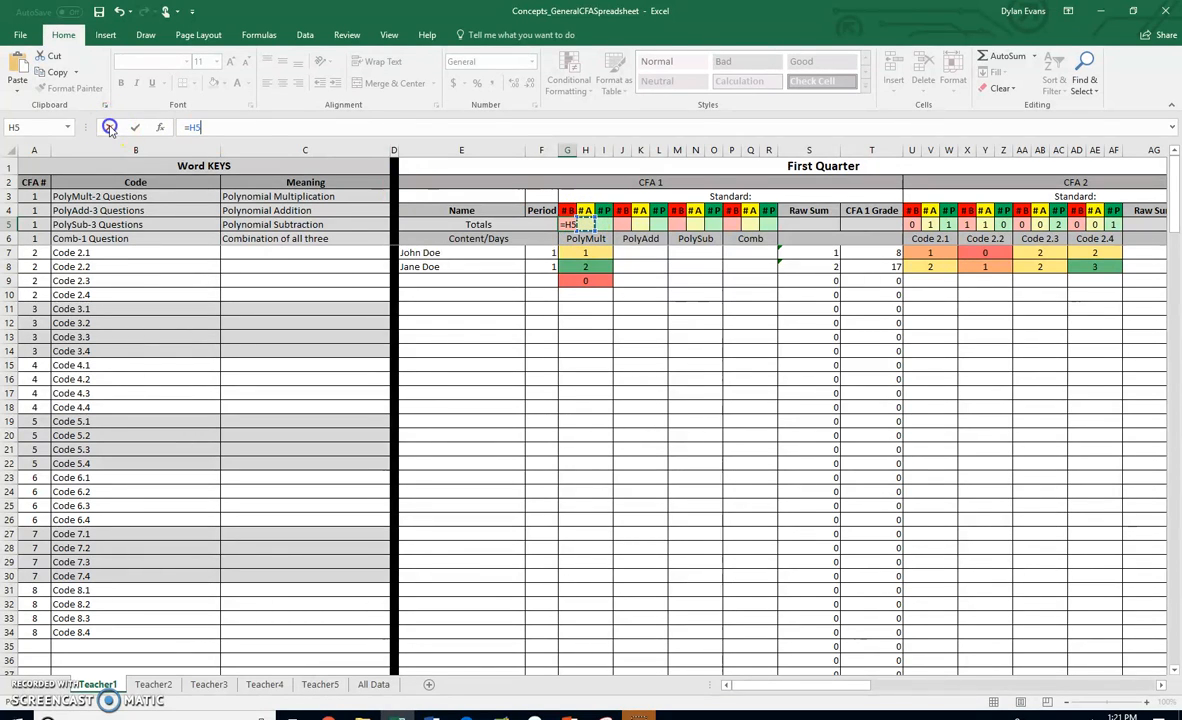
pyautogui.click(109, 127)
# - Enter =COUNTIF(G7:I202,1) in the #A totals cell H5 to count scores of 1
pyautogui.click(590, 226)
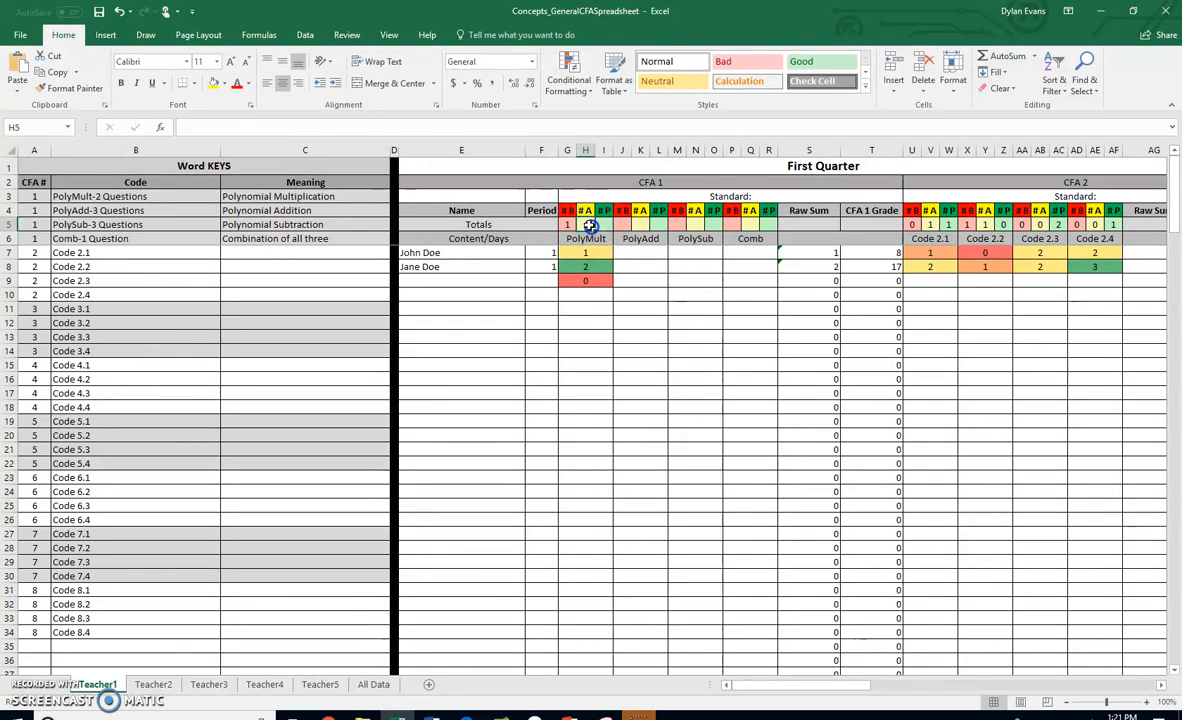
pyautogui.click(300, 122)
pyautogui.hotkey('ctrl', 'v')
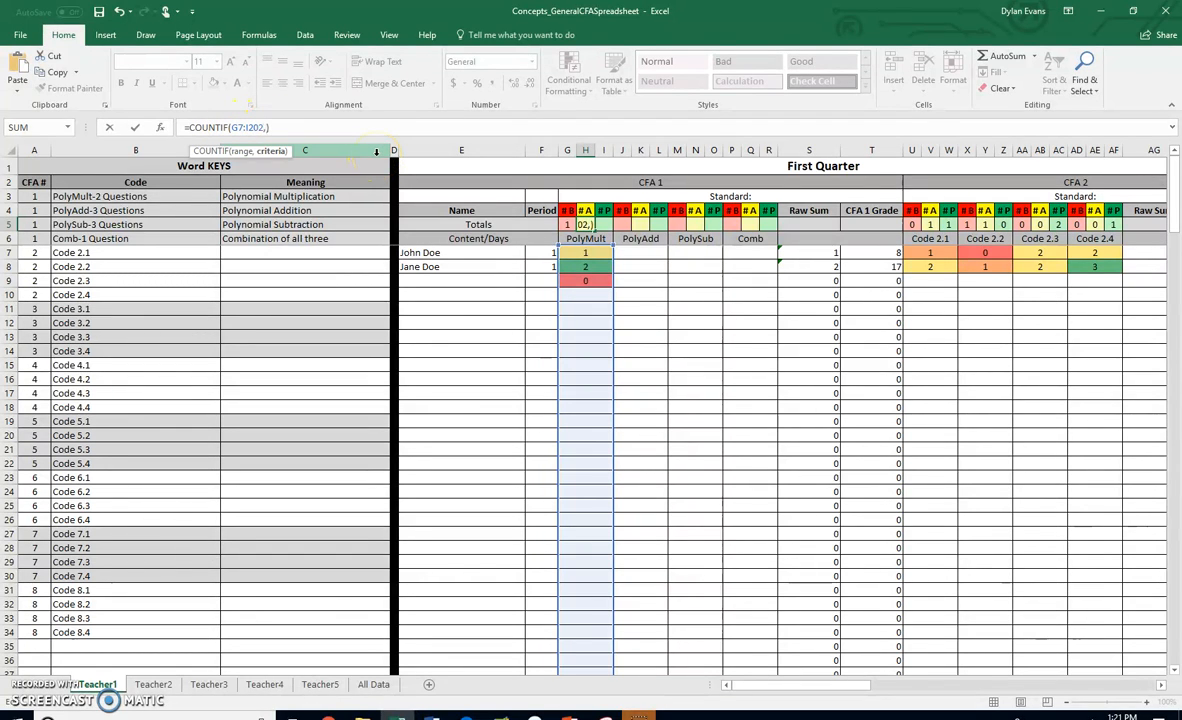
pyautogui.press('Return')
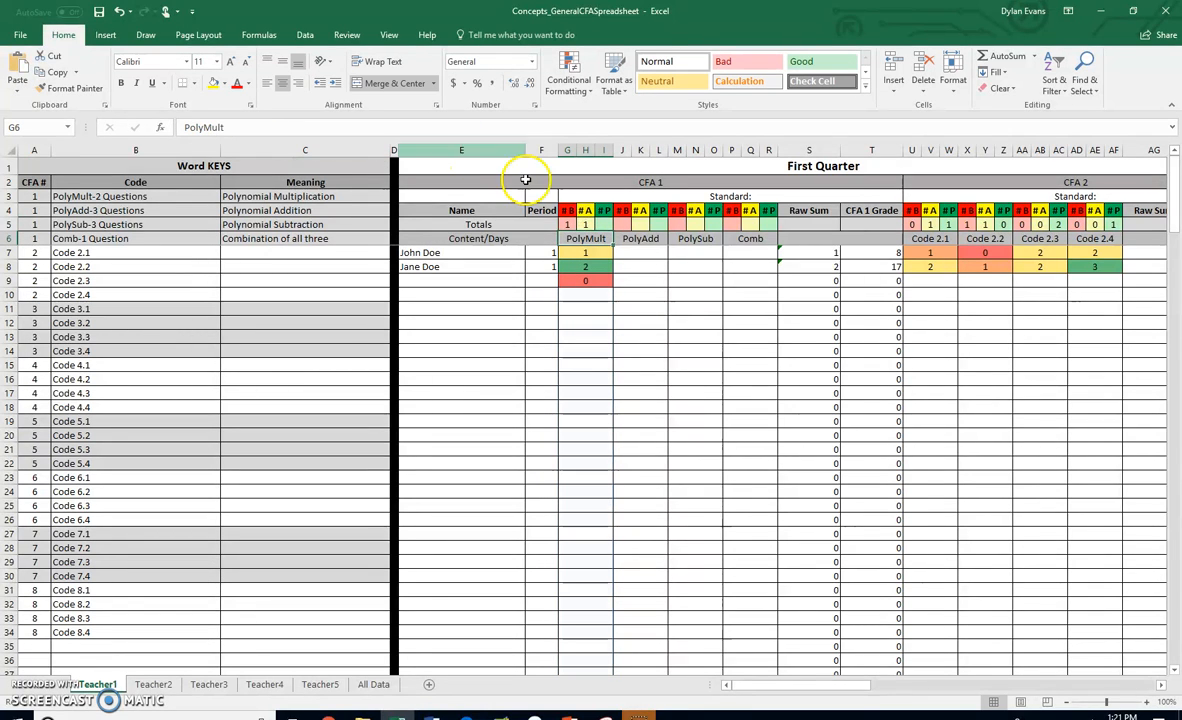
# - Enter =COUNTIF(G7:I202,2) in the #P totals cell I5 to count scores of 2
pyautogui.click(604, 223)
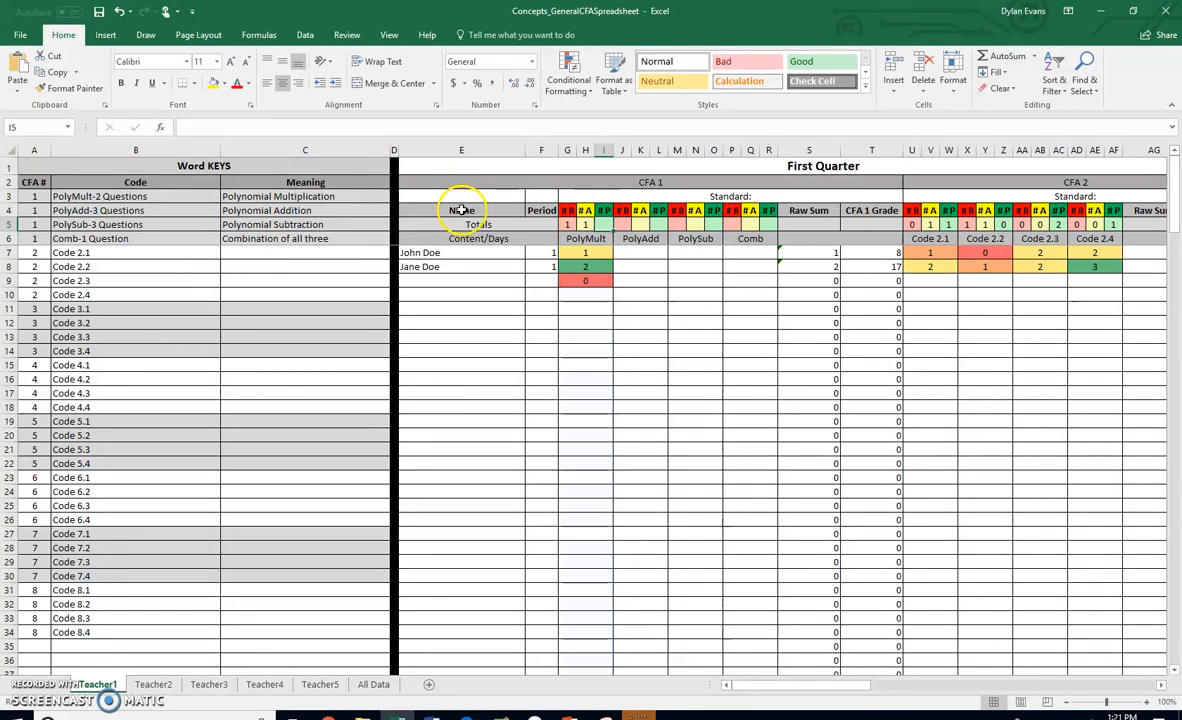
pyautogui.hotkey('ctrl', 'v')
pyautogui.click(290, 132)
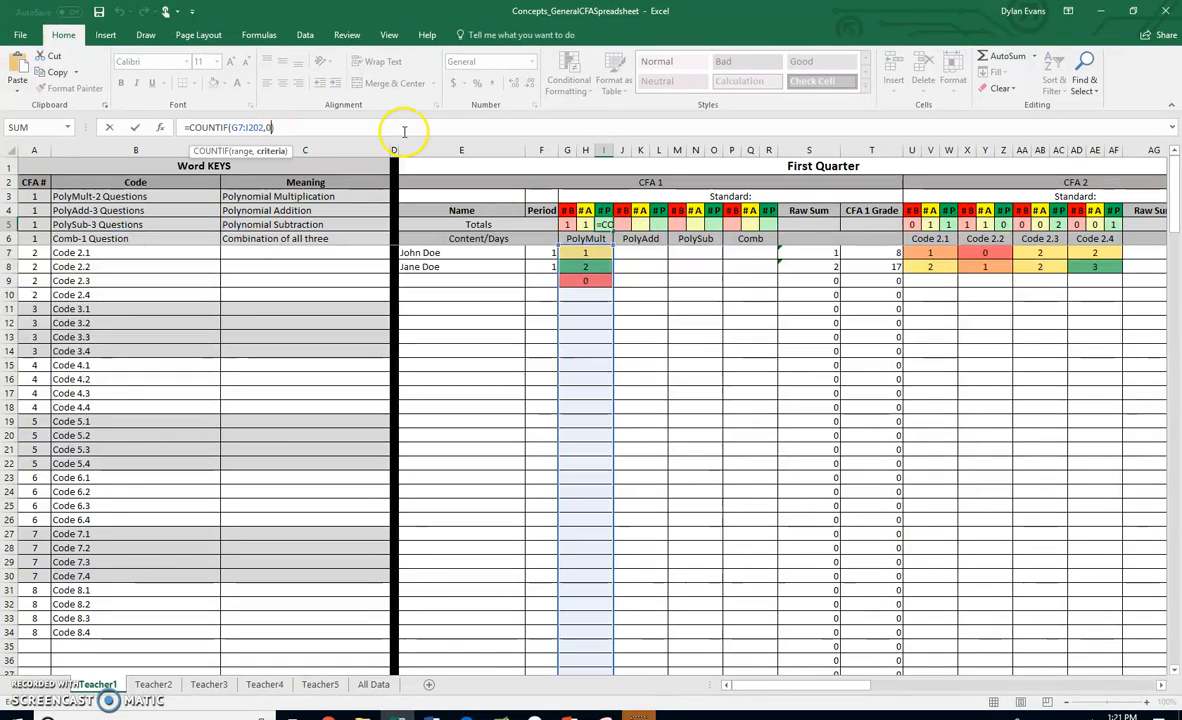
pyautogui.write('2')
pyautogui.press('Return')
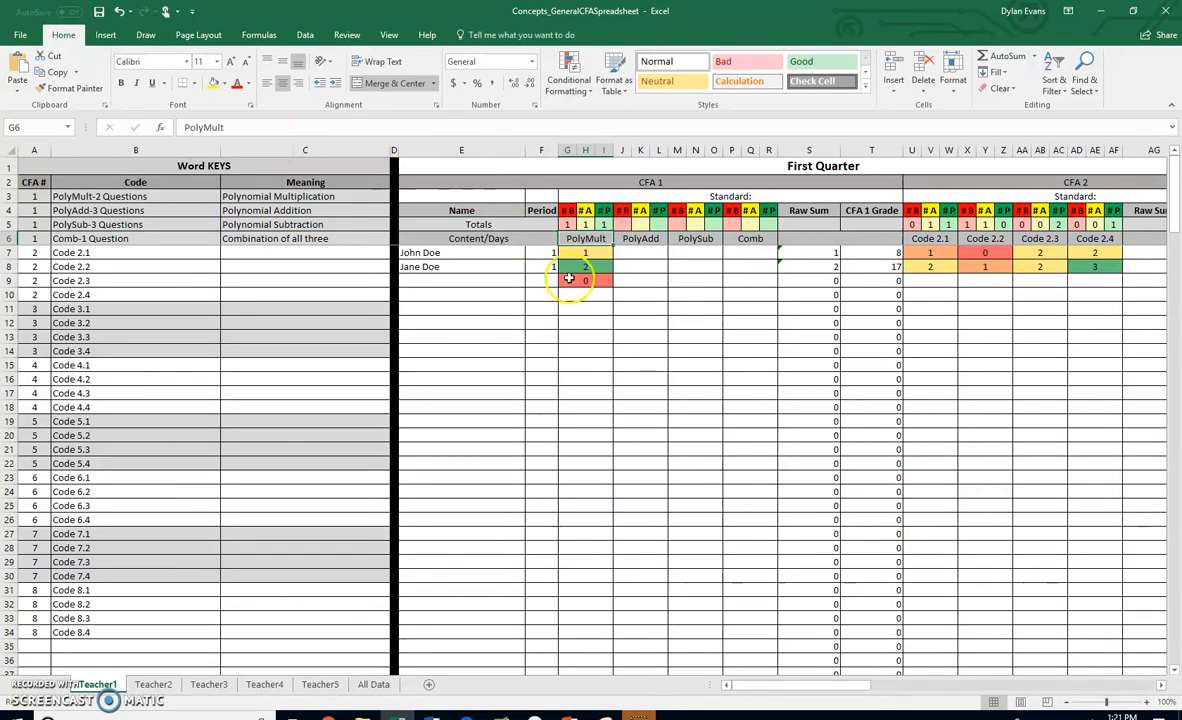
# - Enter test scores 2, 1 and 0 in PolyMult cells G10 to G12
pyautogui.click(595, 297)
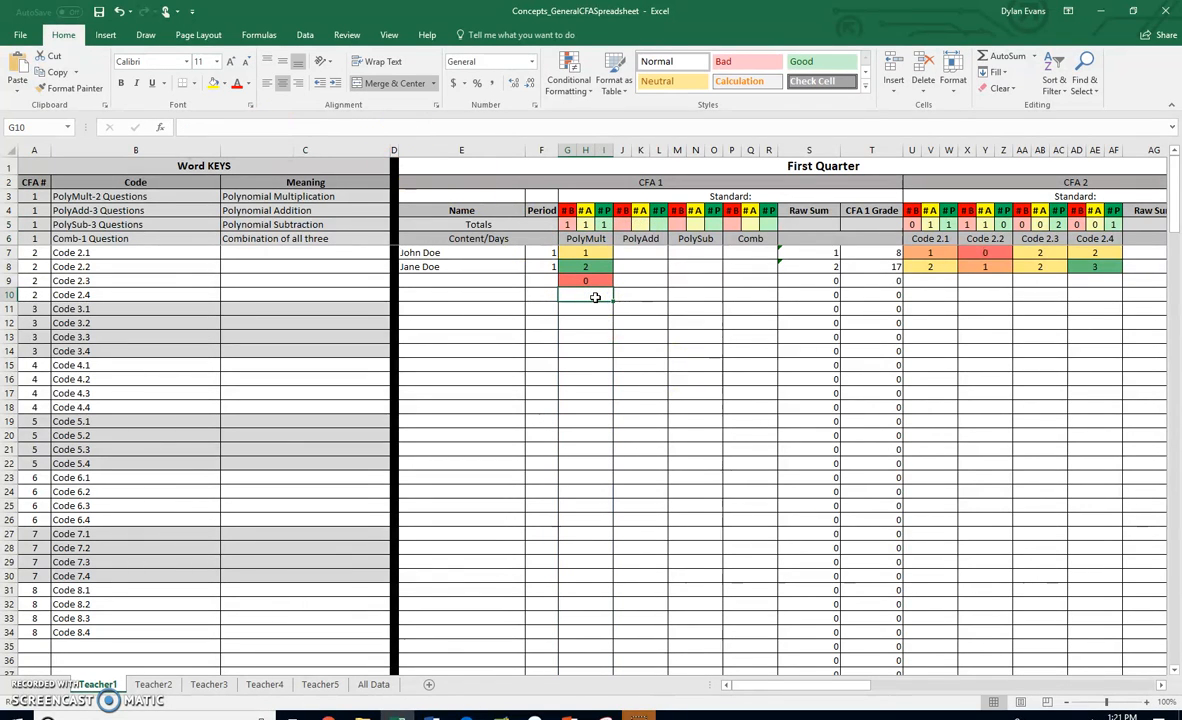
pyautogui.write('2')
pyautogui.press('Return')
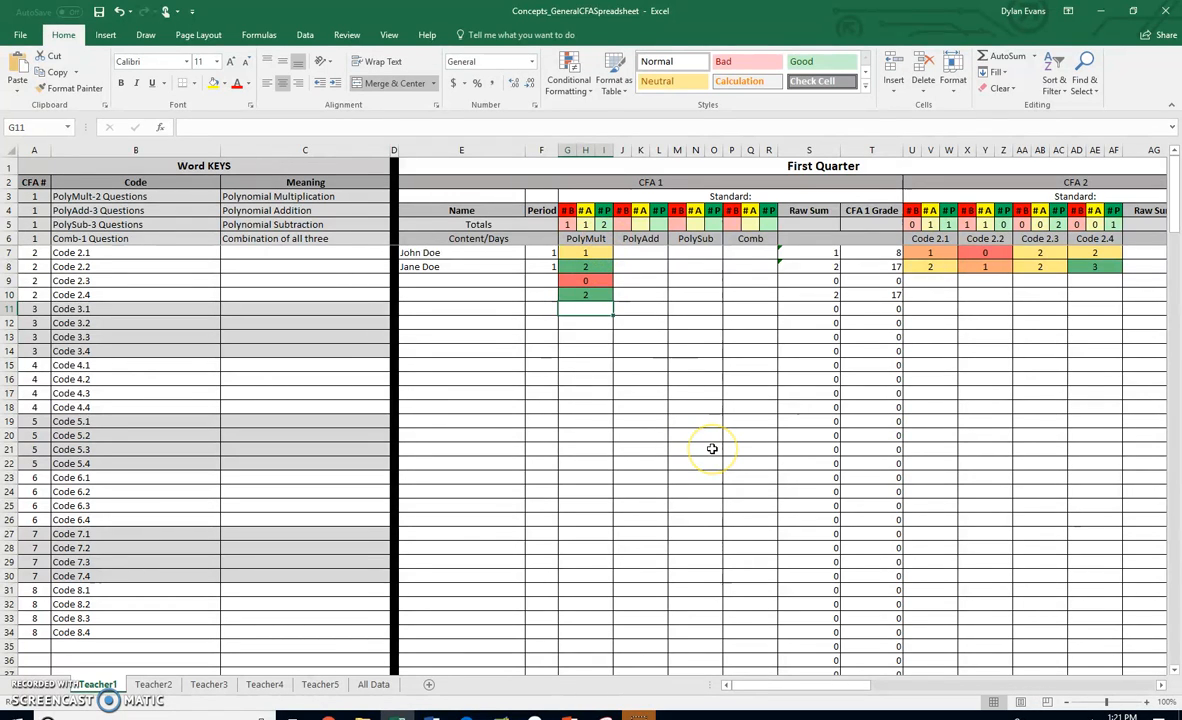
pyautogui.write('1')
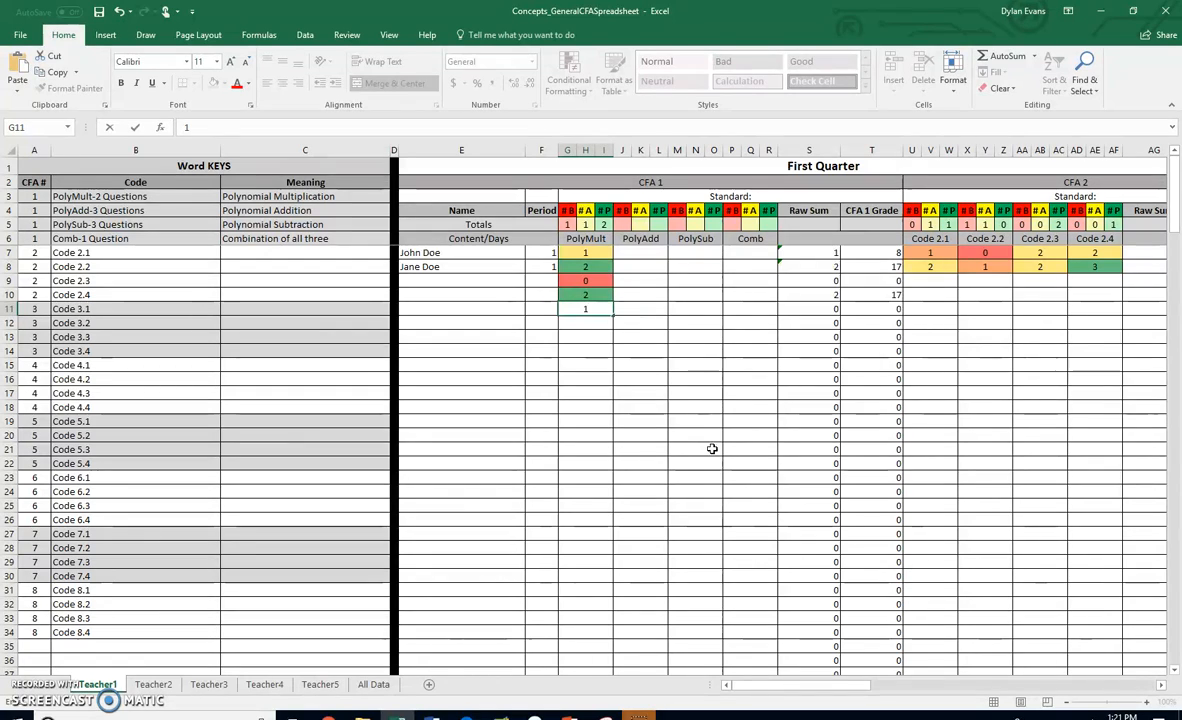
pyautogui.press('Return')
pyautogui.write('0')
pyautogui.press('Return')
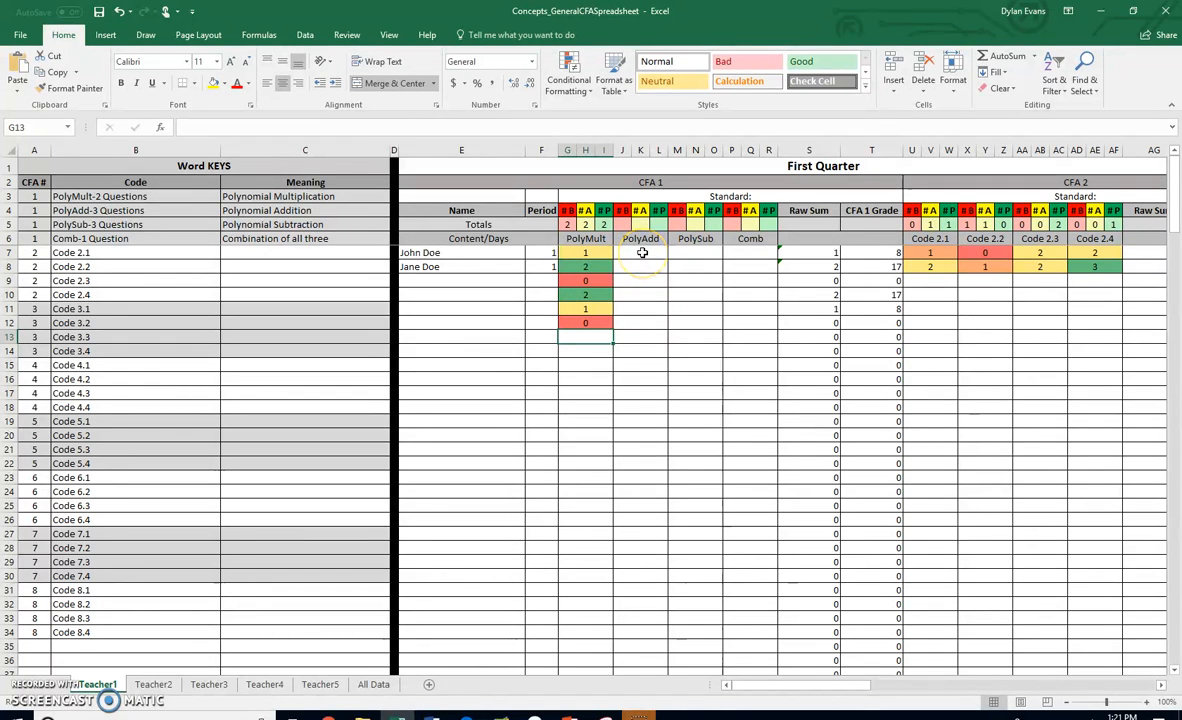
# - Select the PolyAdd score range J7:L202 and clear its existing conditional formatting rules
pyautogui.moveTo(643, 253); pyautogui.dragTo(644, 628)
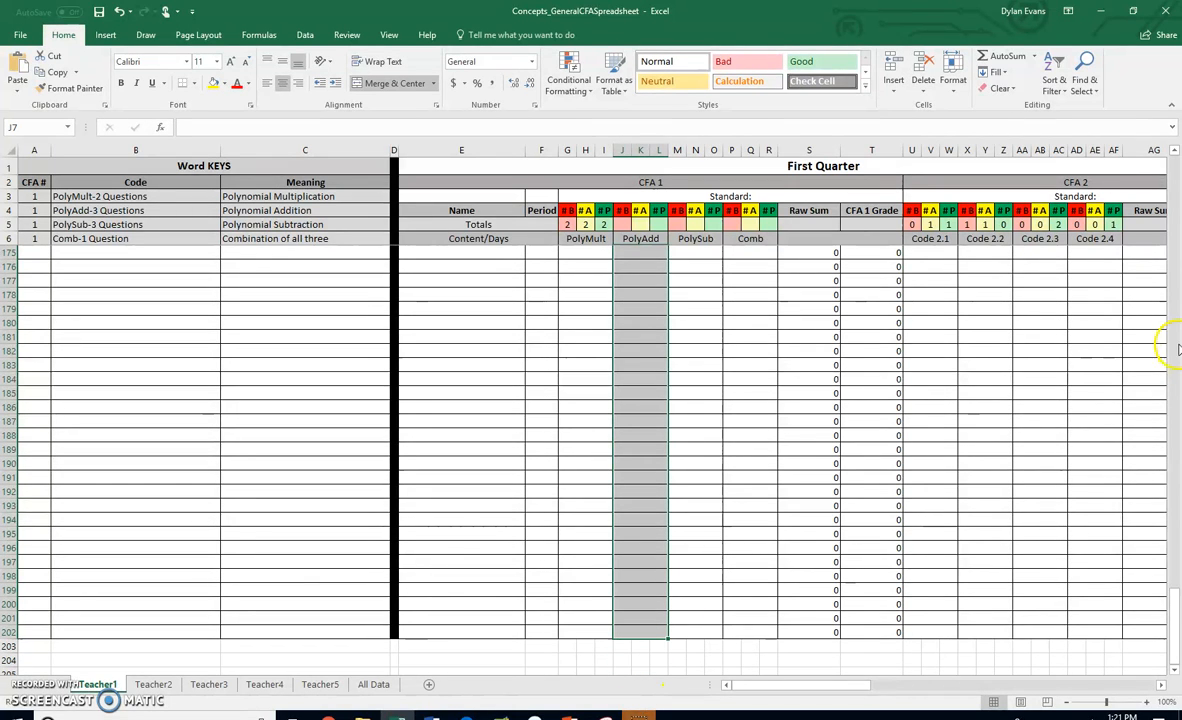
pyautogui.moveTo(1177, 618); pyautogui.dragTo(1158, 139)
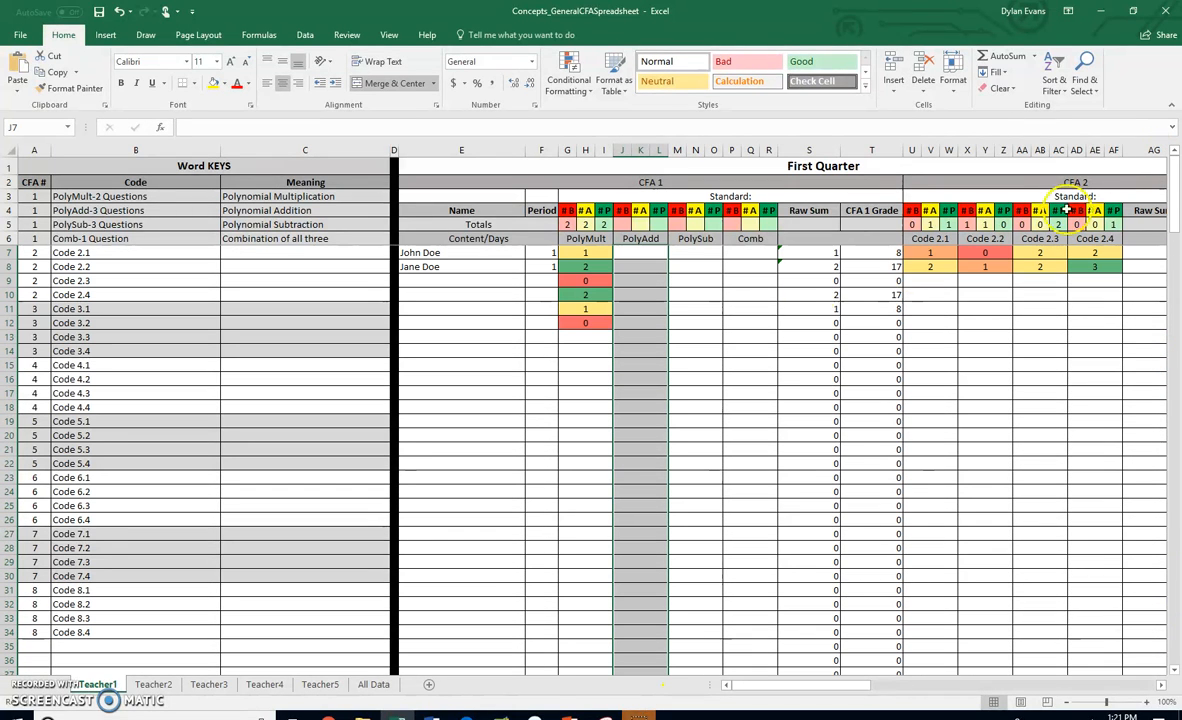
pyautogui.click(590, 87)
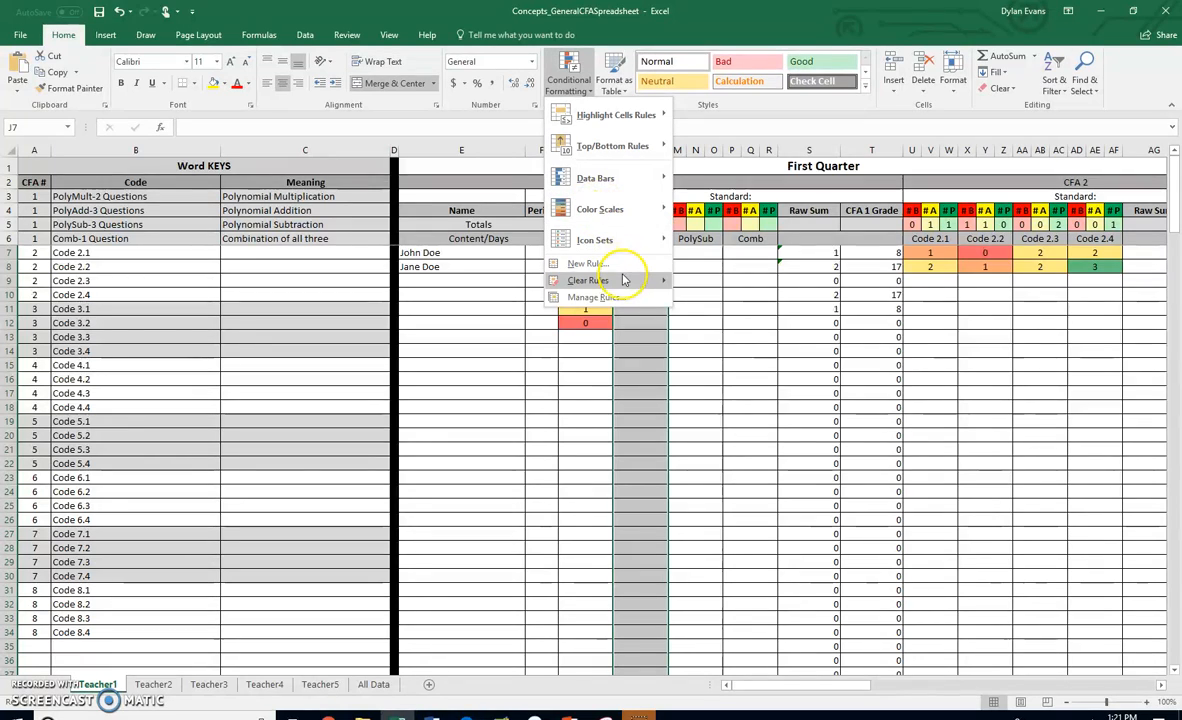
pyautogui.moveTo(628, 281)
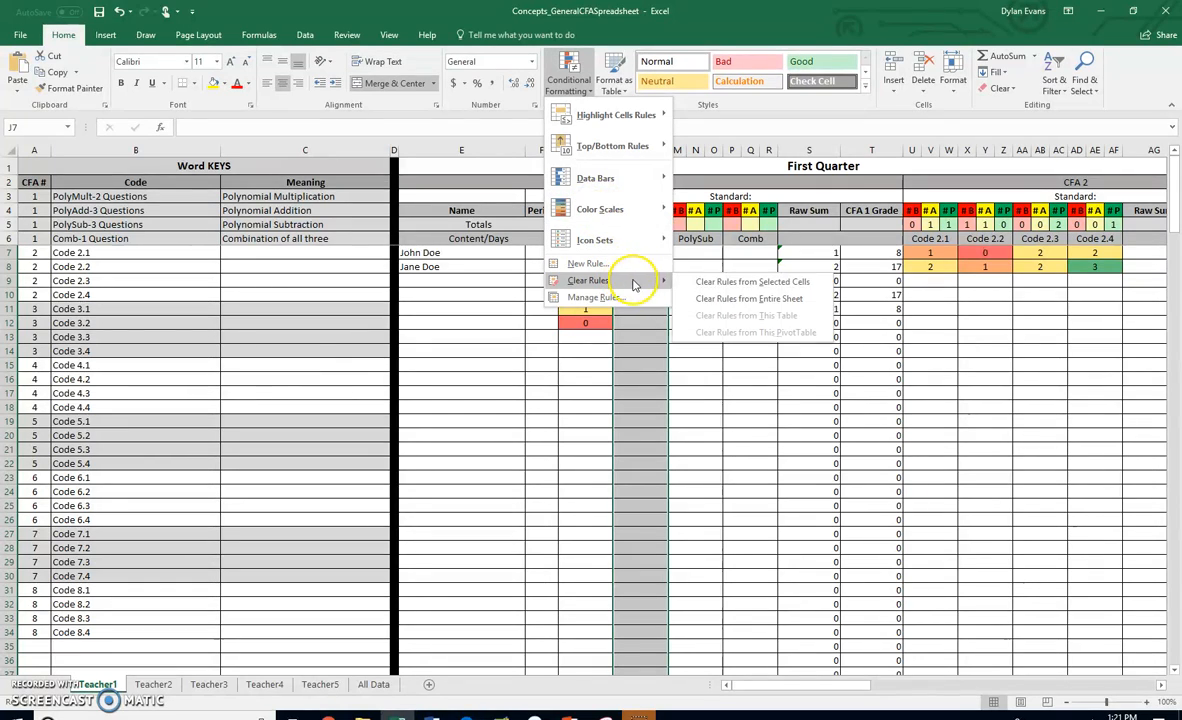
pyautogui.click(750, 286)
# - Create a new 3-Color Scale rule for the range with Number type for minimum, midpoint and maximum
pyautogui.click(576, 87)
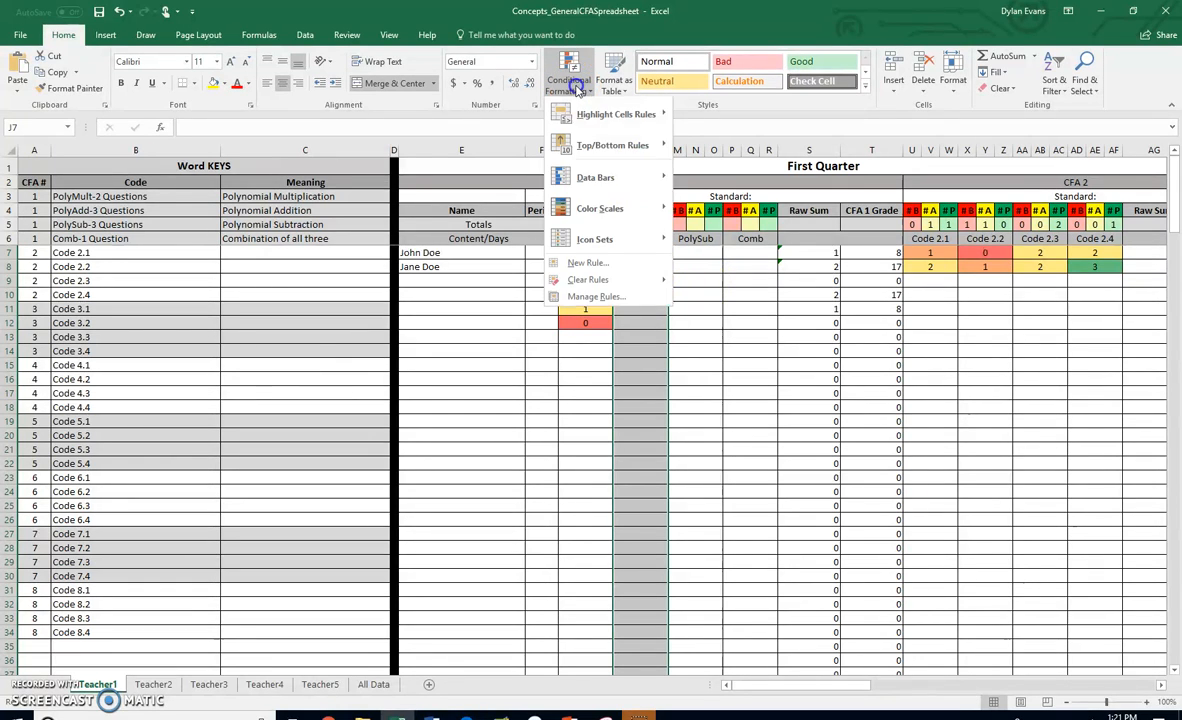
pyautogui.click(590, 263)
pyautogui.moveTo(598, 175); pyautogui.dragTo(807, 145)
pyautogui.click(821, 300)
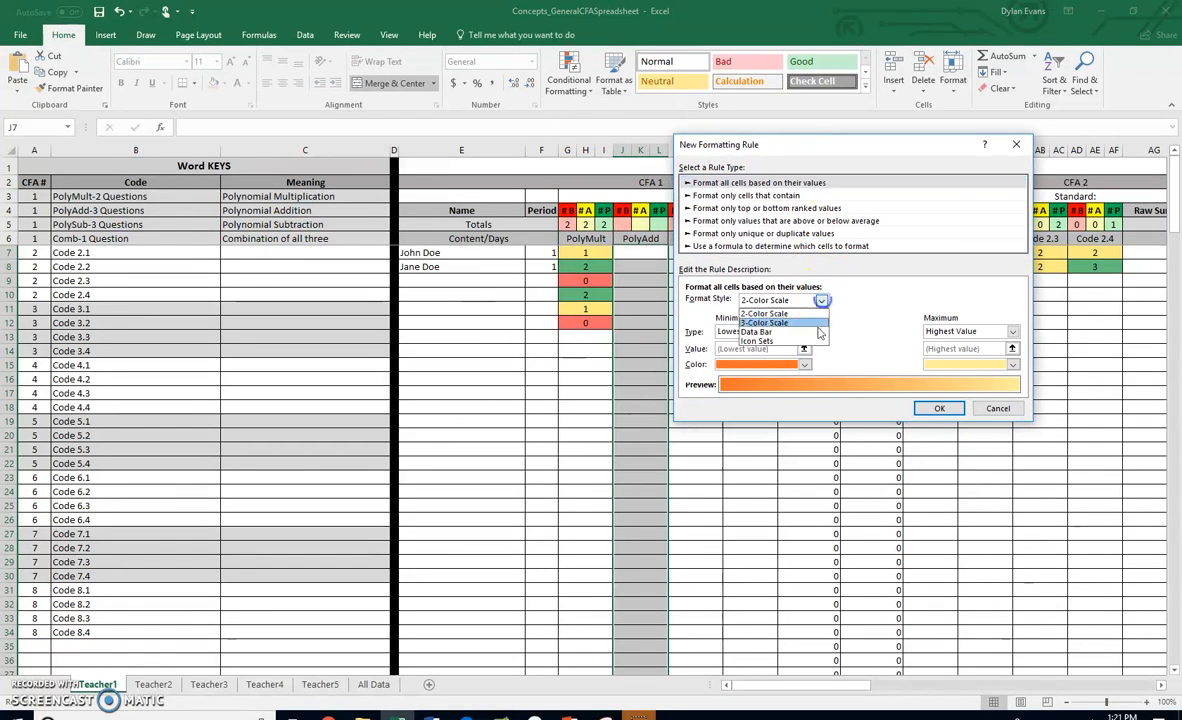
pyautogui.click(800, 322)
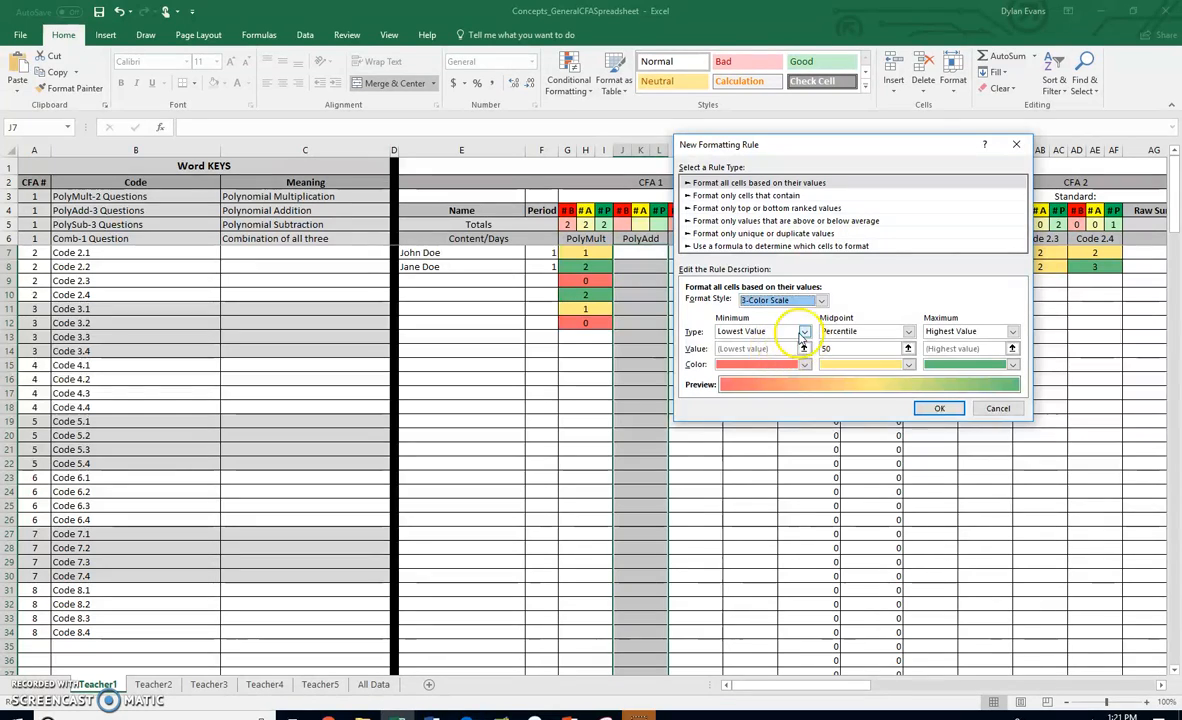
pyautogui.click(803, 331)
pyautogui.click(752, 349)
pyautogui.click(888, 331)
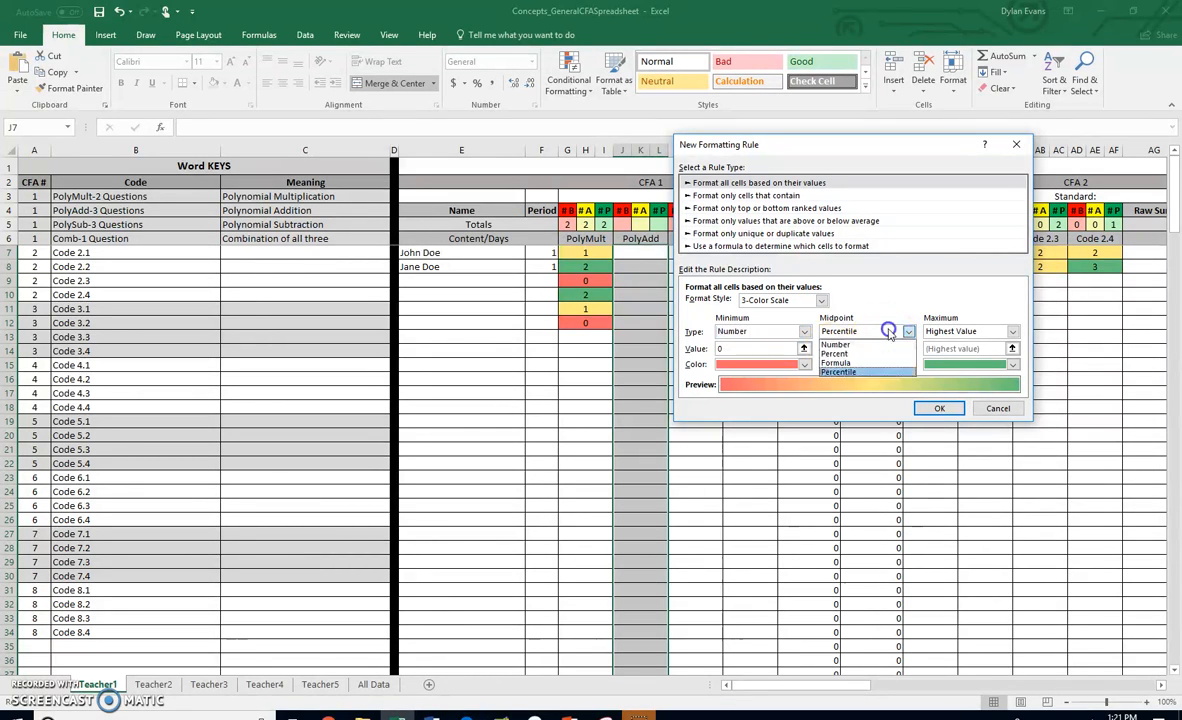
pyautogui.click(836, 344)
pyautogui.click(1012, 331)
pyautogui.click(960, 345)
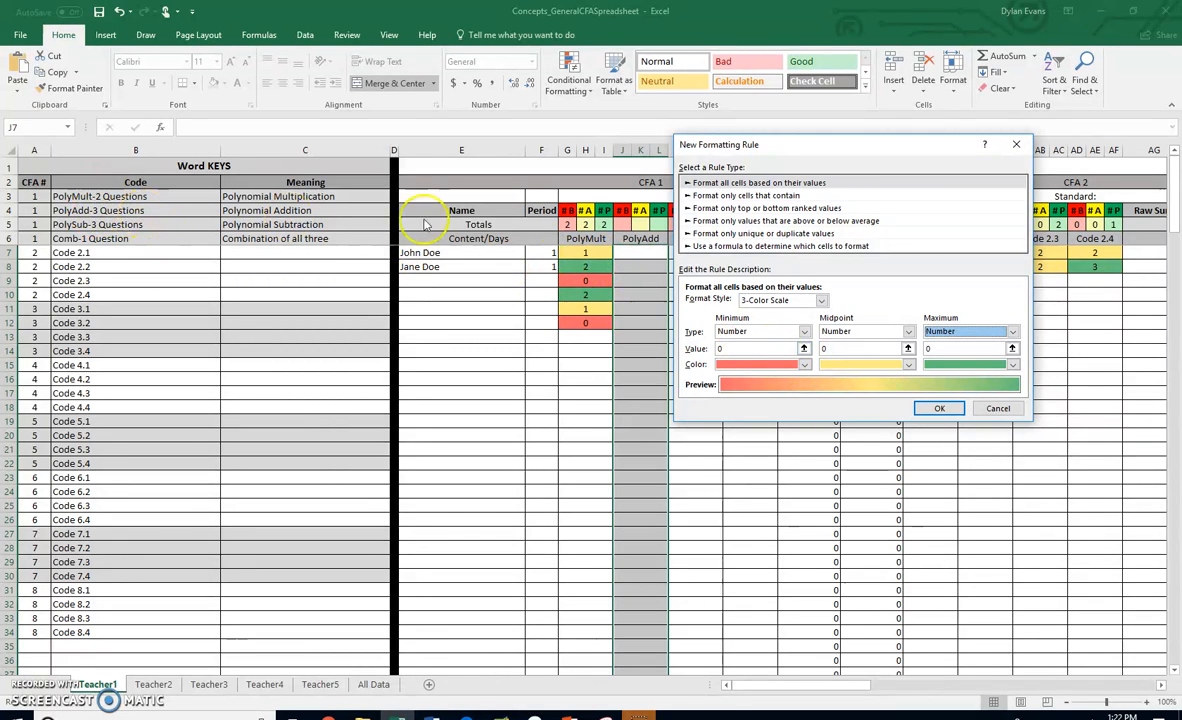
# - Set the PolyAdd color scale's minimum, midpoint and maximum values to 0, 1 and 2 and apply it
pyautogui.click(744, 348)
pyautogui.doubleClick(744, 348)
pyautogui.click(815, 345)
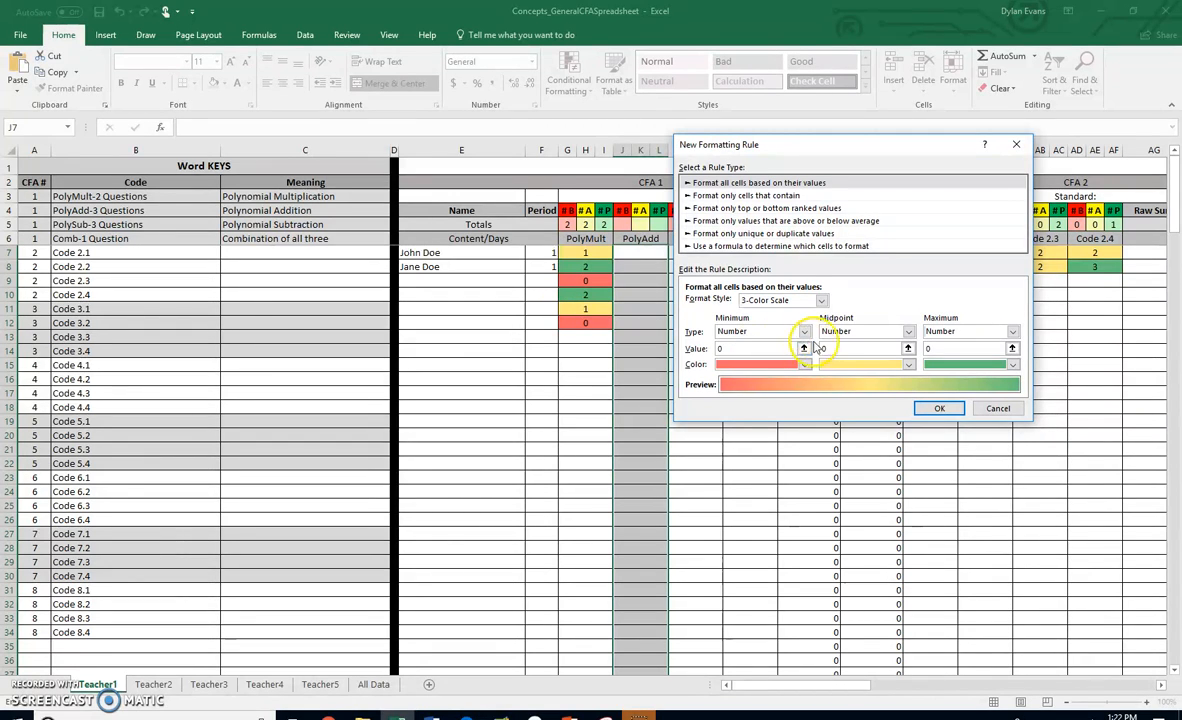
pyautogui.write('1')
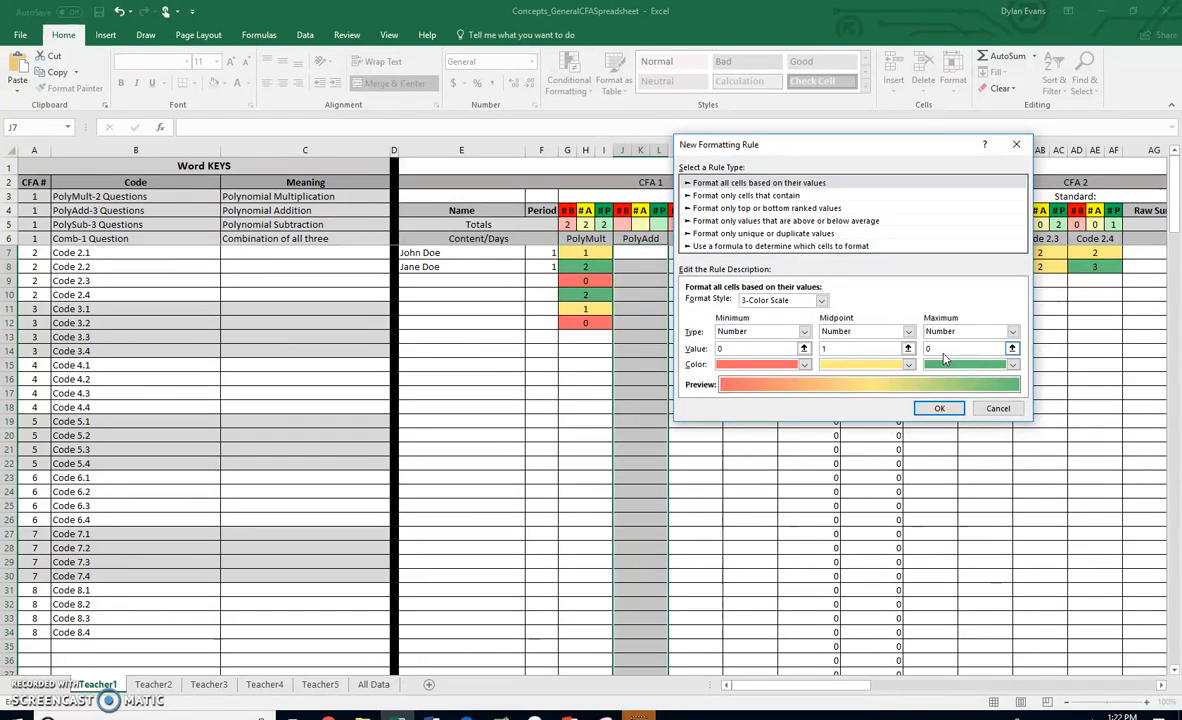
pyautogui.click(878, 351)
pyautogui.press('BackSpace')
pyautogui.write('2')
pyautogui.click(966, 352)
pyautogui.click(939, 408)
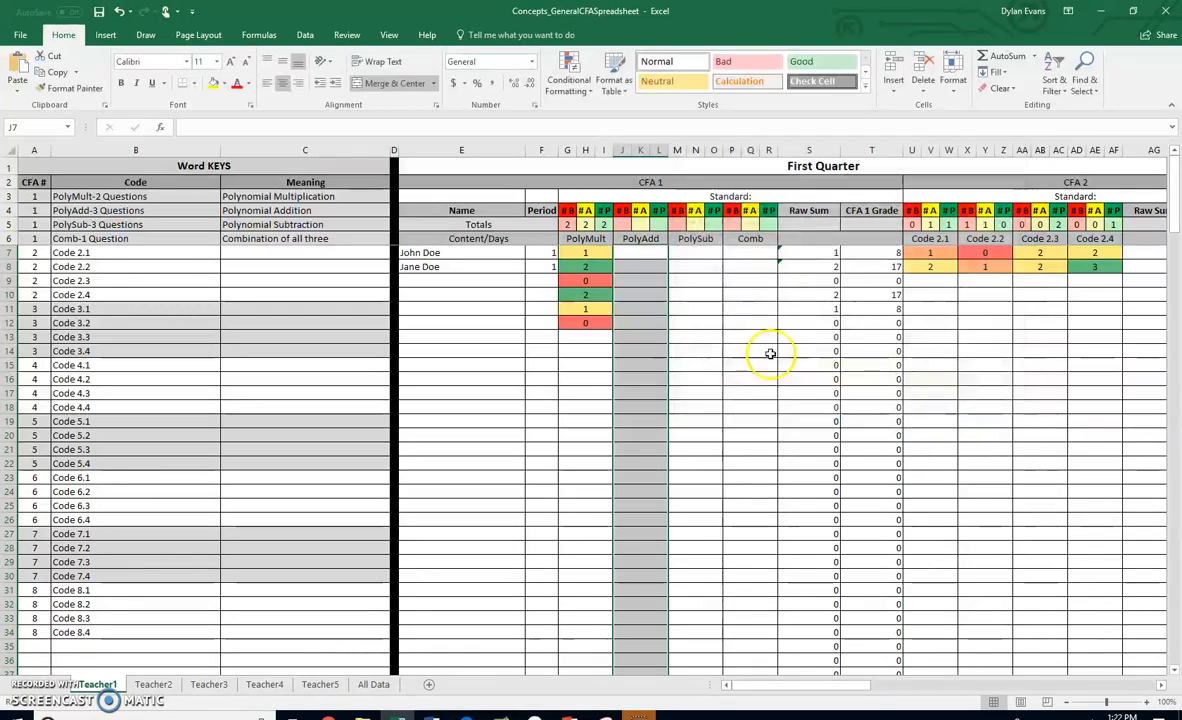
# - Enter test scores 0, 1, 2 and 3 in PolyAdd cells J7 to J10
pyautogui.click(625, 225)
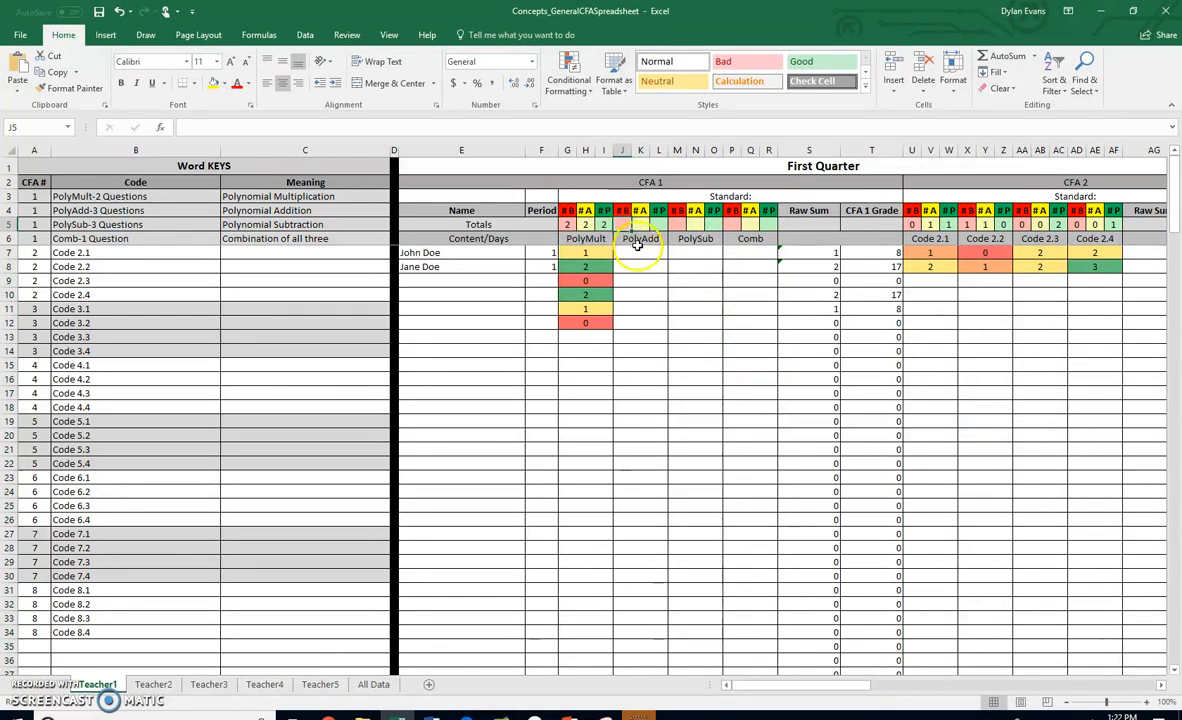
pyautogui.click(641, 253)
pyautogui.write('0')
pyautogui.press('Return')
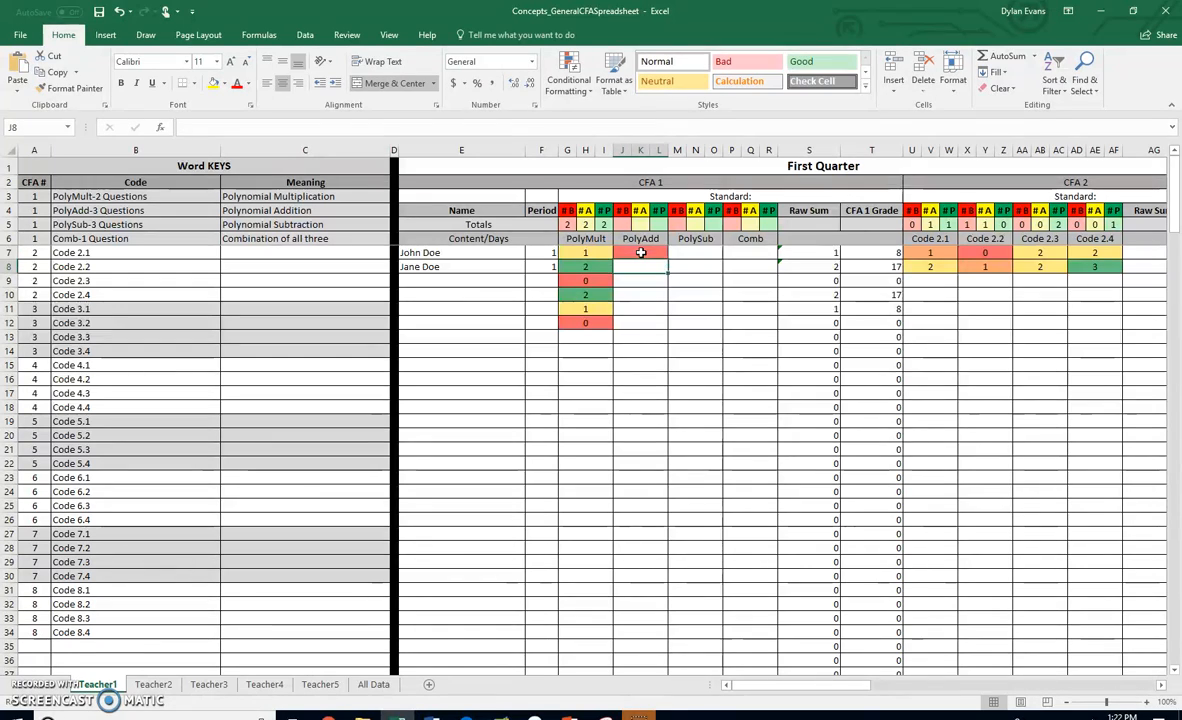
pyautogui.write('1')
pyautogui.press('Return')
pyautogui.write('2')
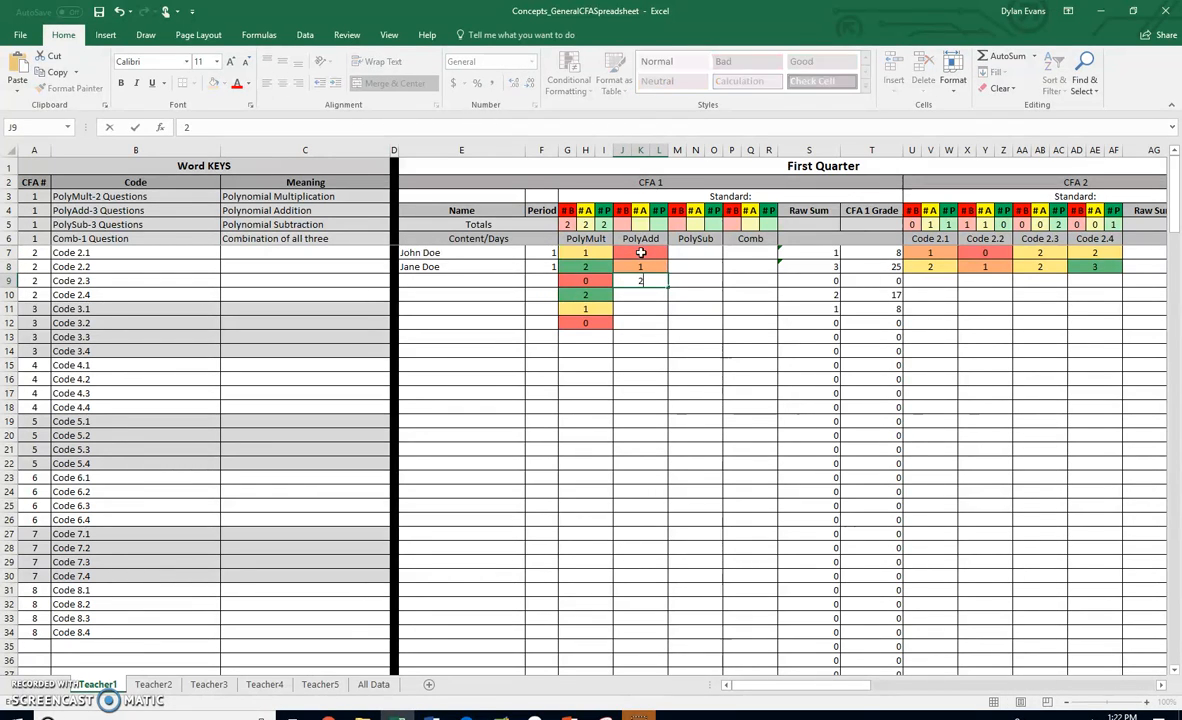
pyautogui.press('Return')
pyautogui.write('3')
pyautogui.press('Return')
# - Copy the totals formulas from G5:I5 into the PolyAdd totals cells J5:L5
pyautogui.moveTo(623, 229); pyautogui.dragTo(652, 225)
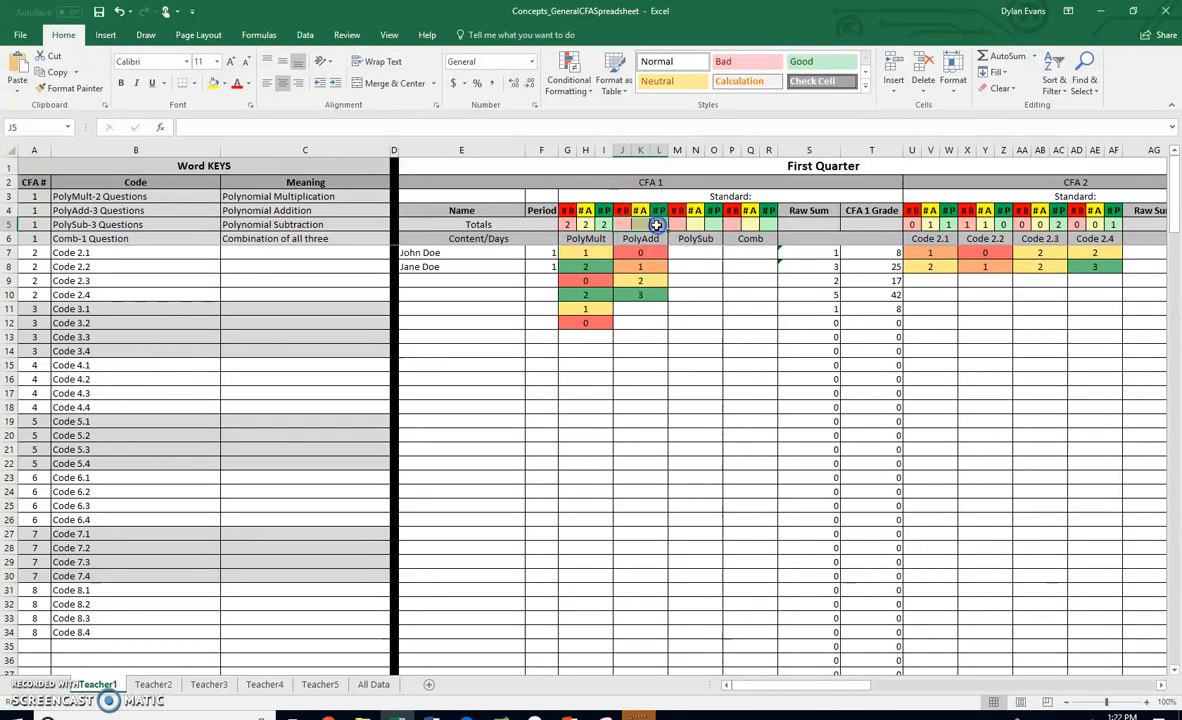
pyautogui.moveTo(567, 224); pyautogui.dragTo(597, 224)
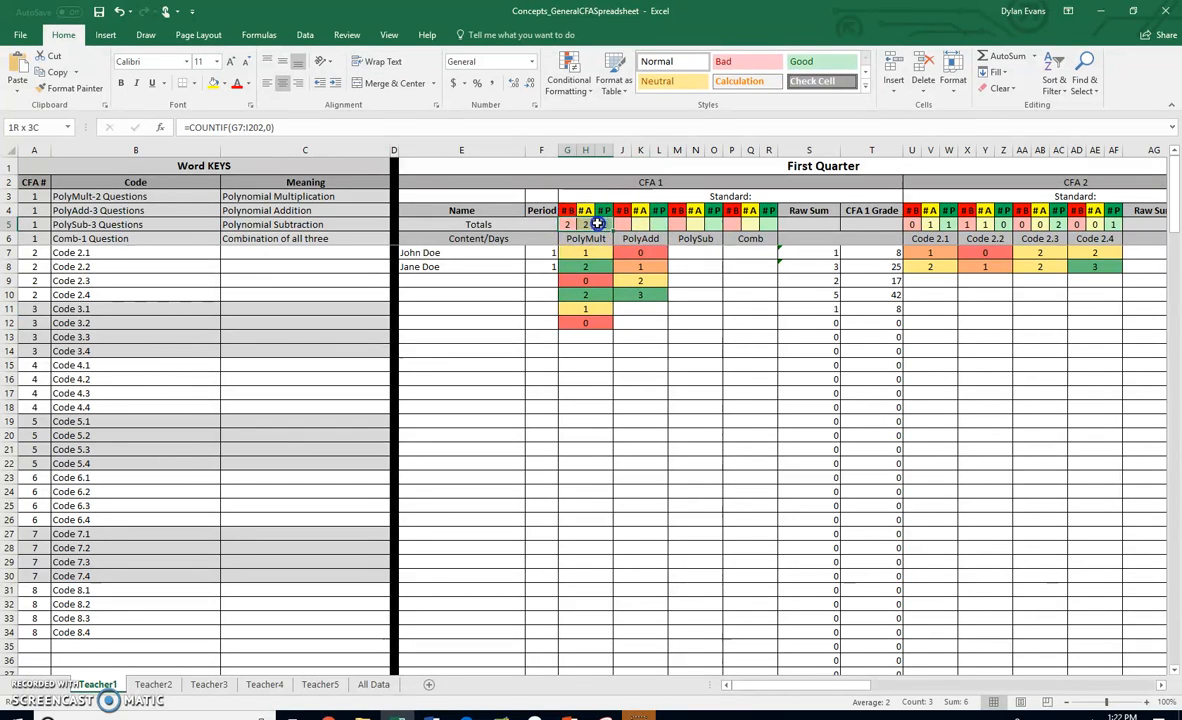
pyautogui.hotkey('ctrl', 'c')
pyautogui.click(620, 224)
pyautogui.hotkey('ctrl', 'v')
# - Review the pasted PolyAdd totals formulas and change L5's criterion to count scores of 3
pyautogui.doubleClick(624, 224)
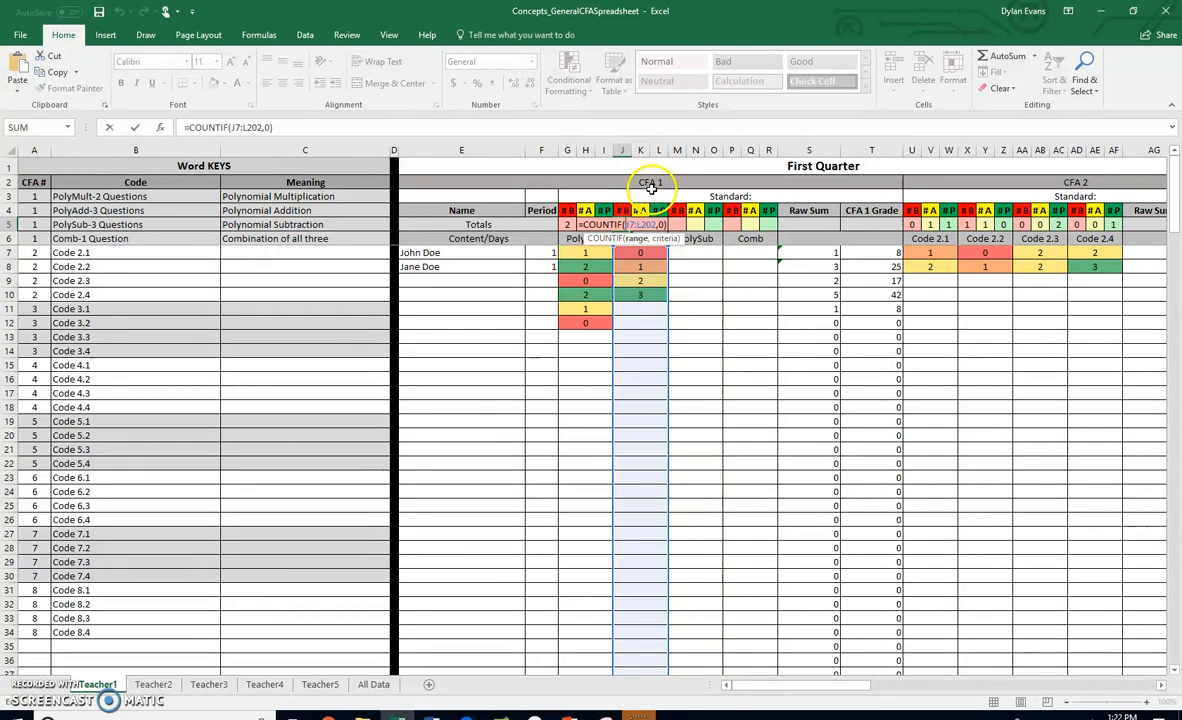
pyautogui.press('Return')
pyautogui.click(643, 224)
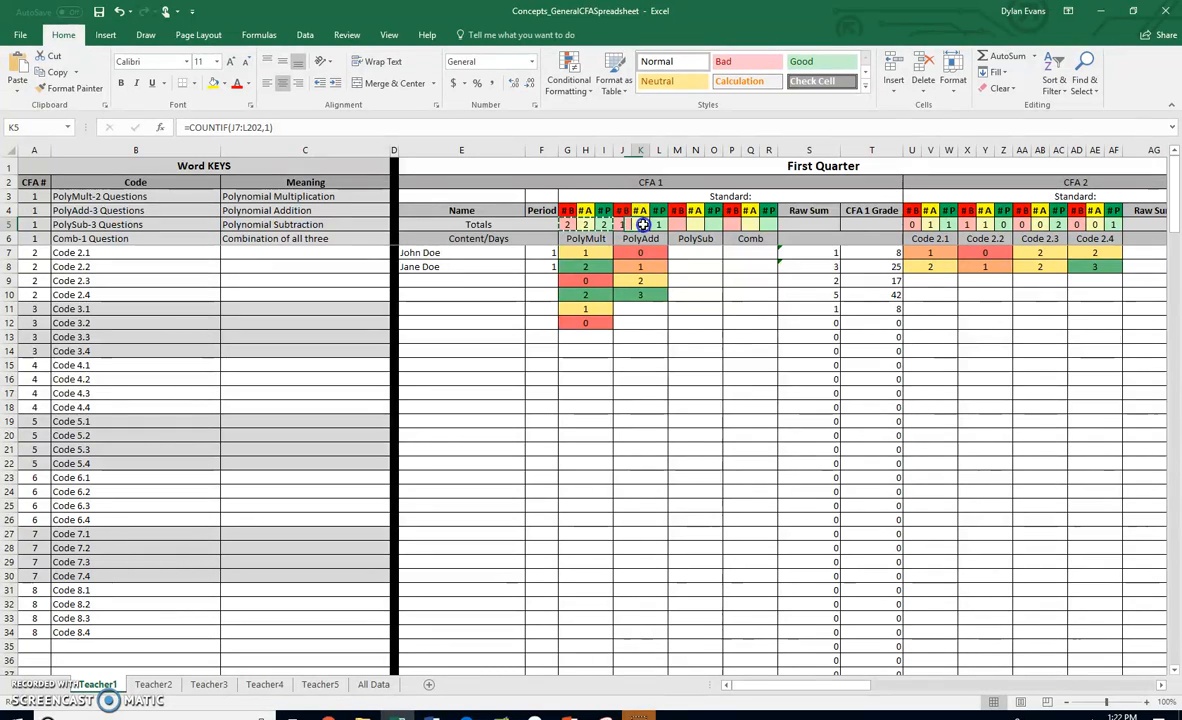
pyautogui.click(657, 226)
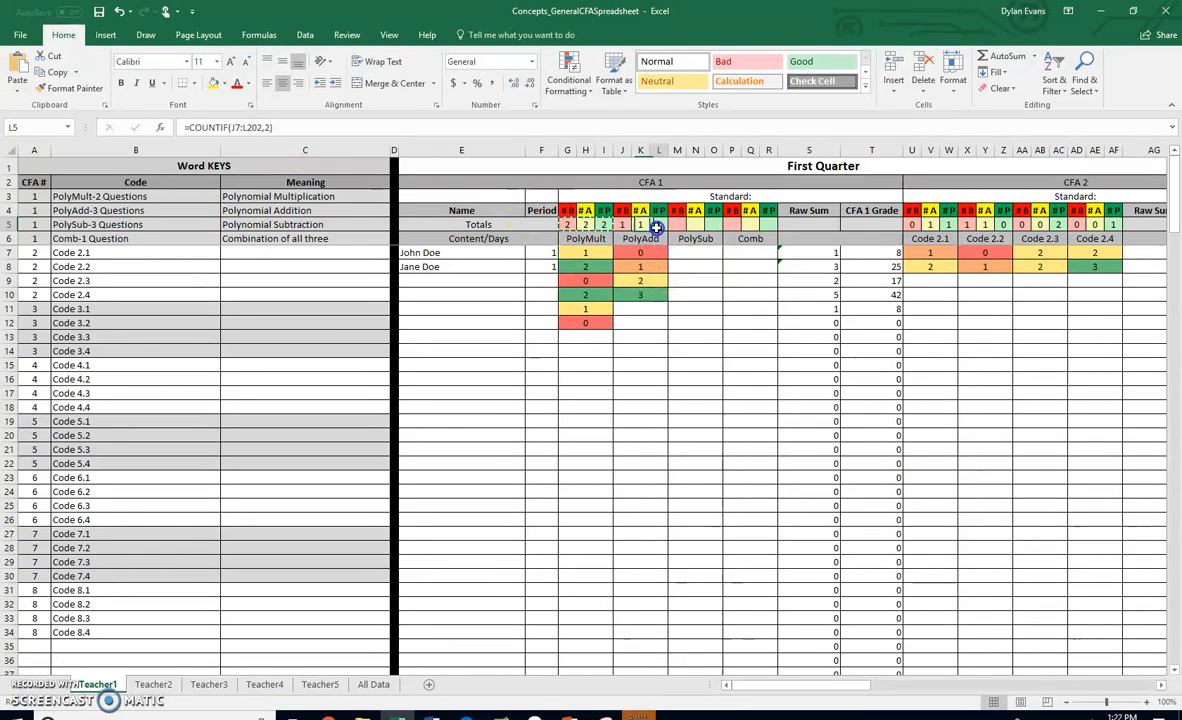
pyautogui.click(306, 128)
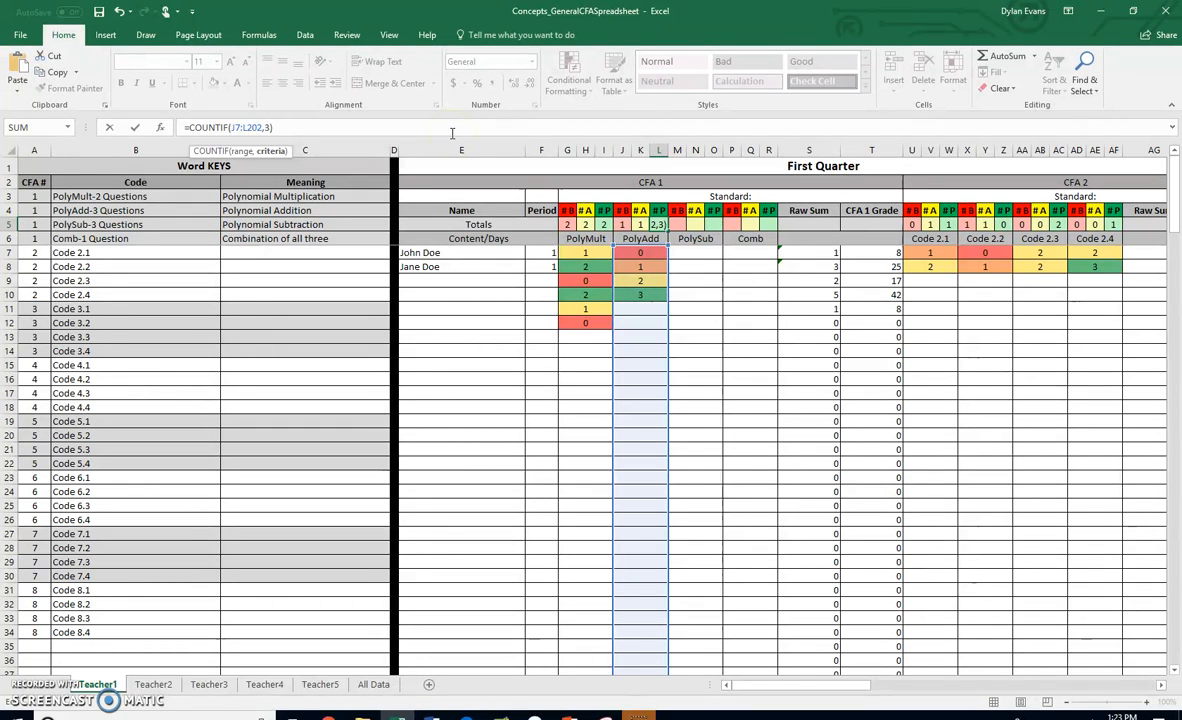
pyautogui.press('Return')
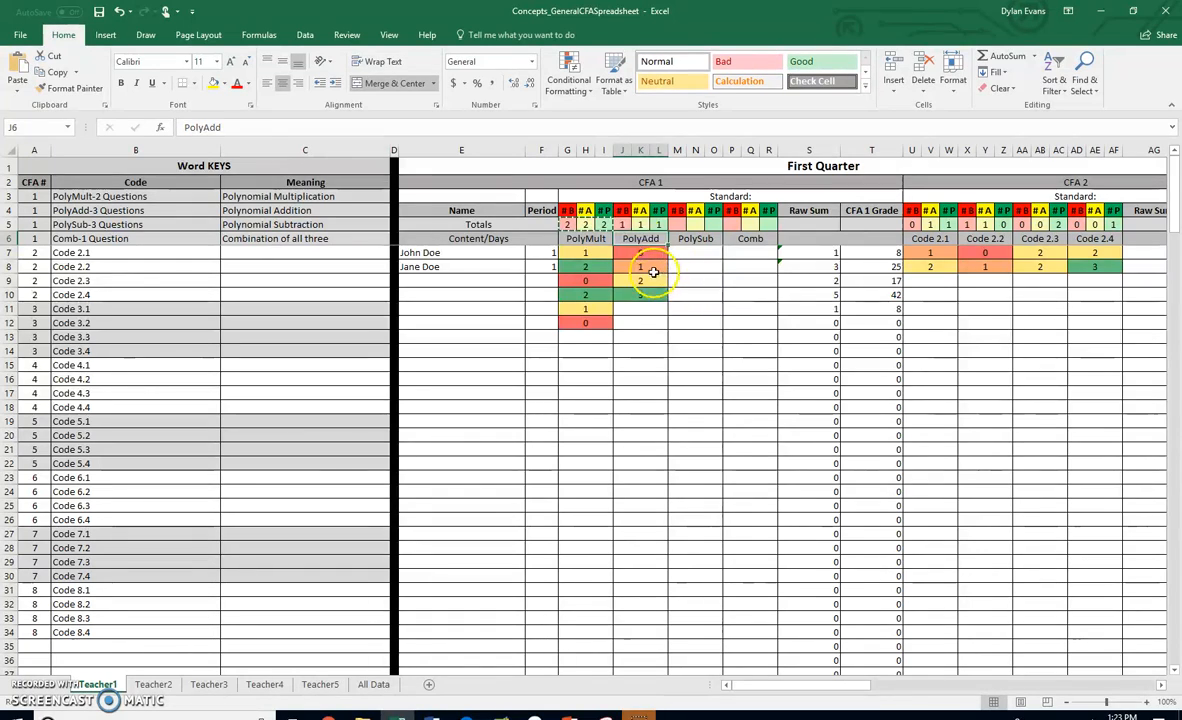
# - Change PolyAdd's approaching total in K5 to count scores of 1 plus scores of 2: =COUNTIF(J7:L202,1)+COUNTIF(J7:L202,2)
pyautogui.click(640, 224)
pyautogui.click(293, 126)
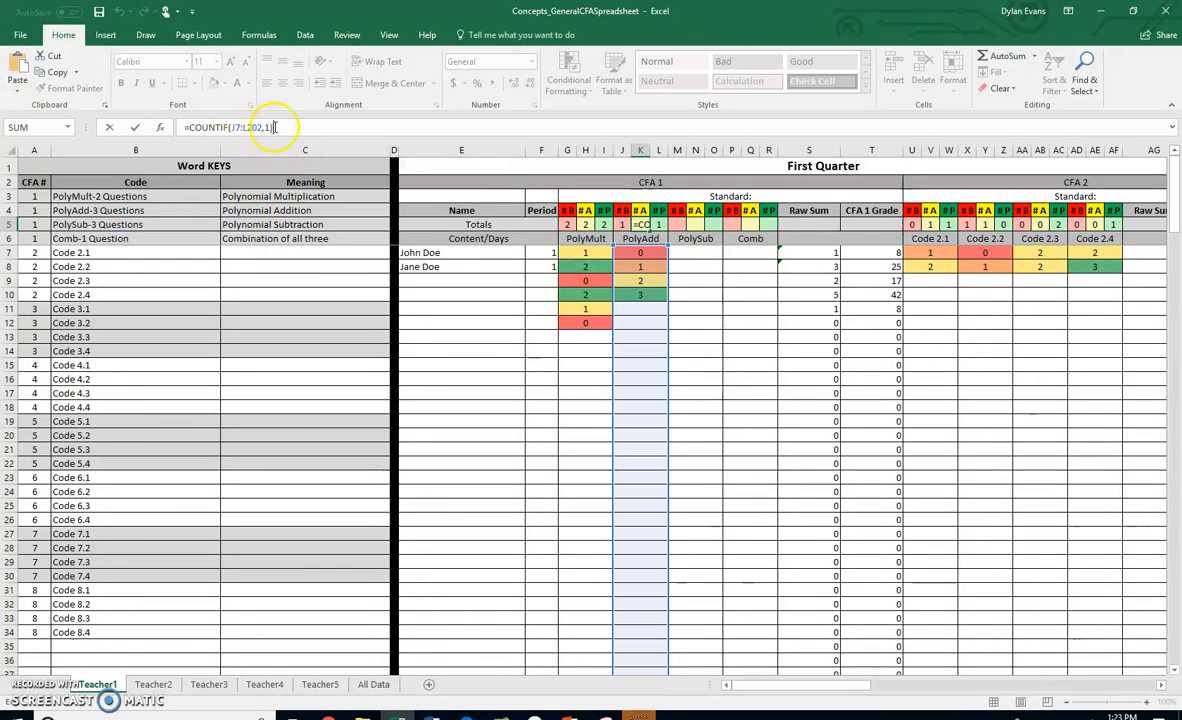
pyautogui.moveTo(275, 127); pyautogui.dragTo(199, 127)
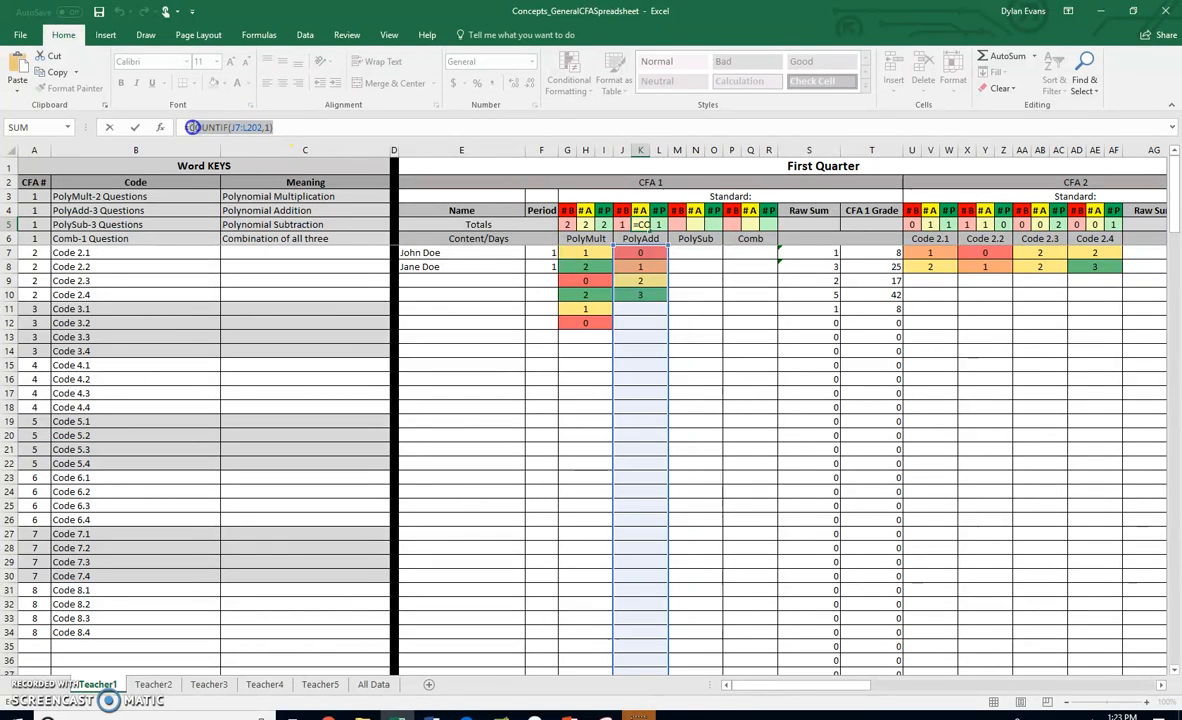
pyautogui.click(278, 128)
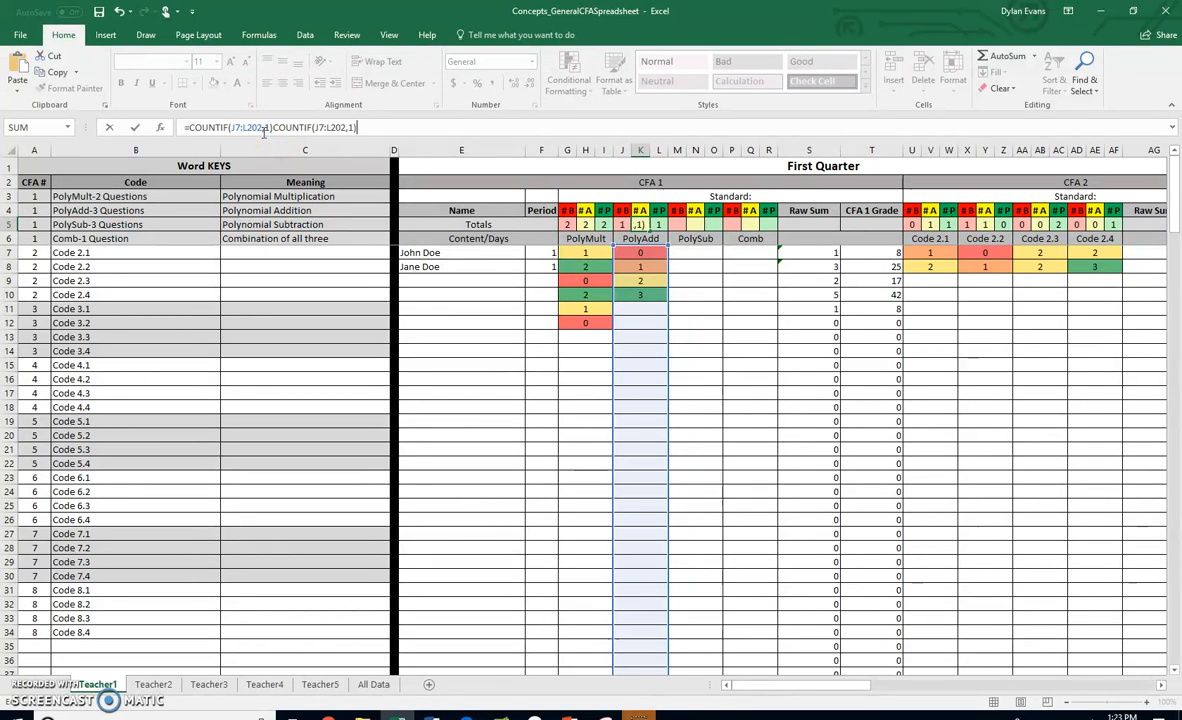
pyautogui.click(311, 127)
pyautogui.write('+')
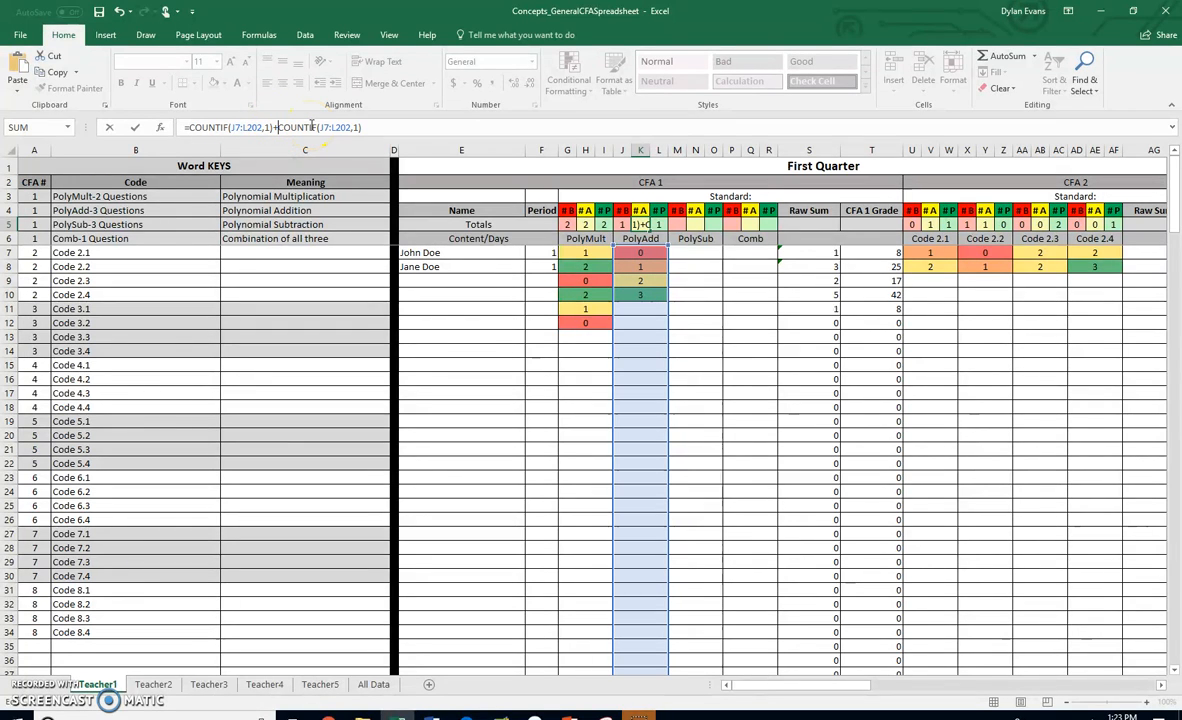
pyautogui.write('2')
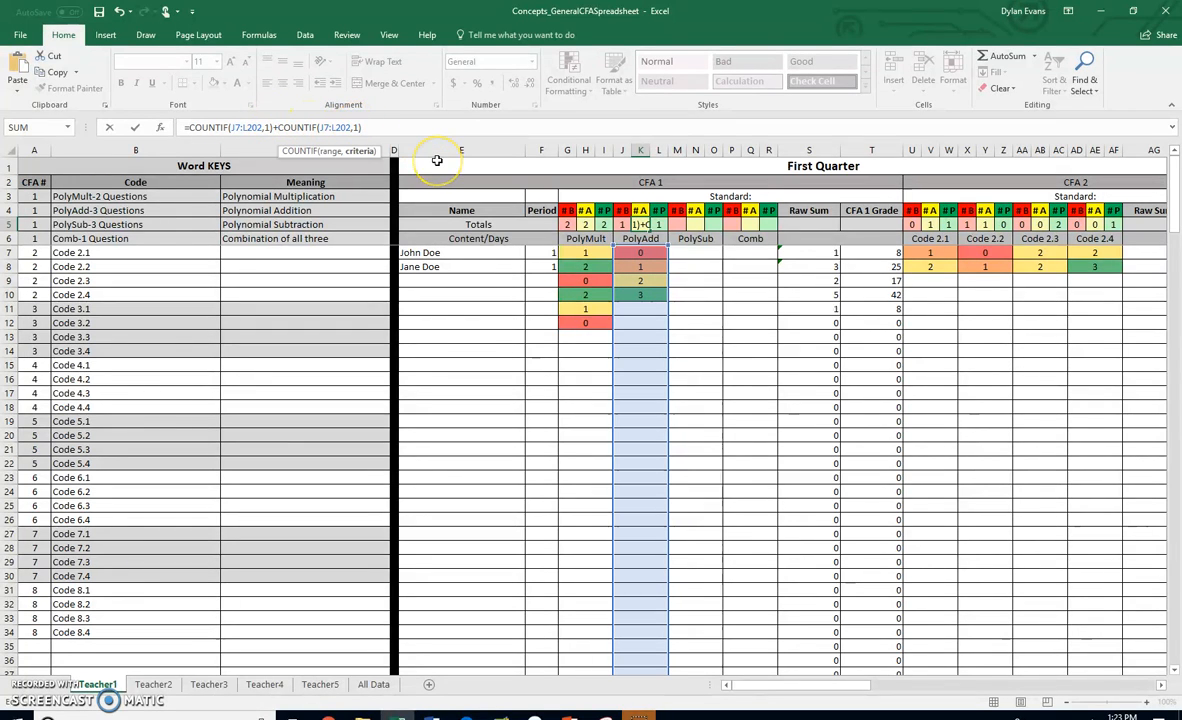
pyautogui.press('Return')
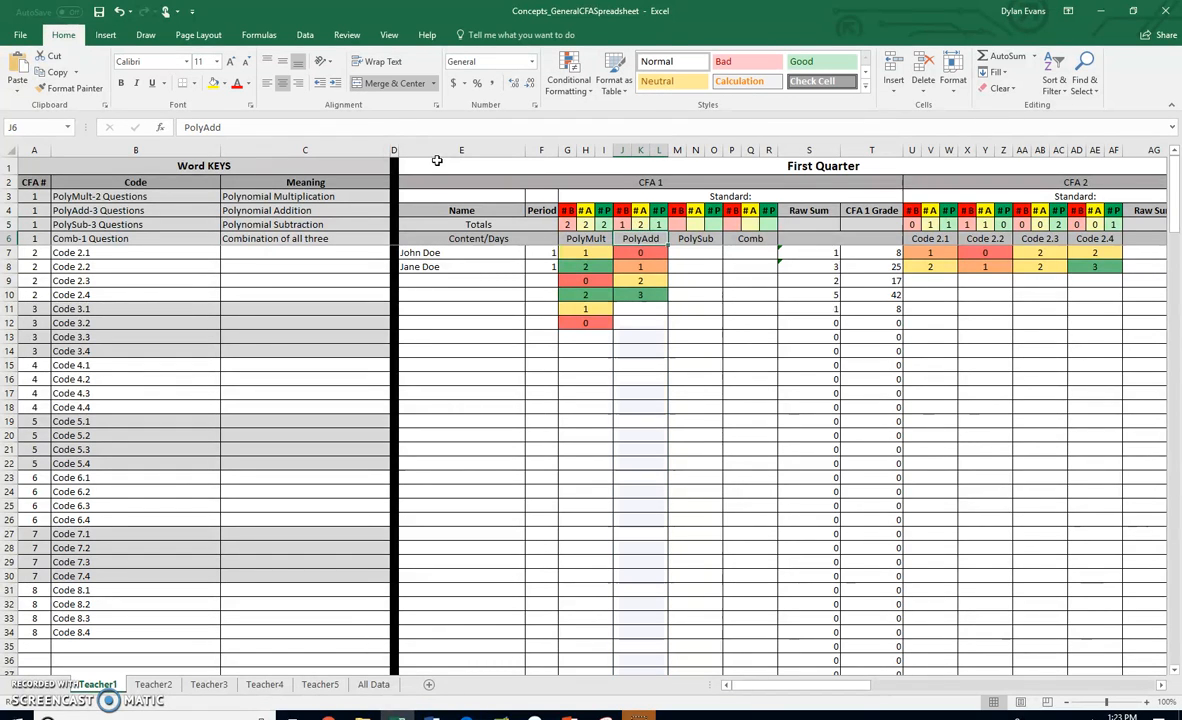
# - Copy the PolyAdd totals formulas from J5:L5 into the PolySub totals cells M5:O5 and check the pasted formula
pyautogui.click(640, 224)
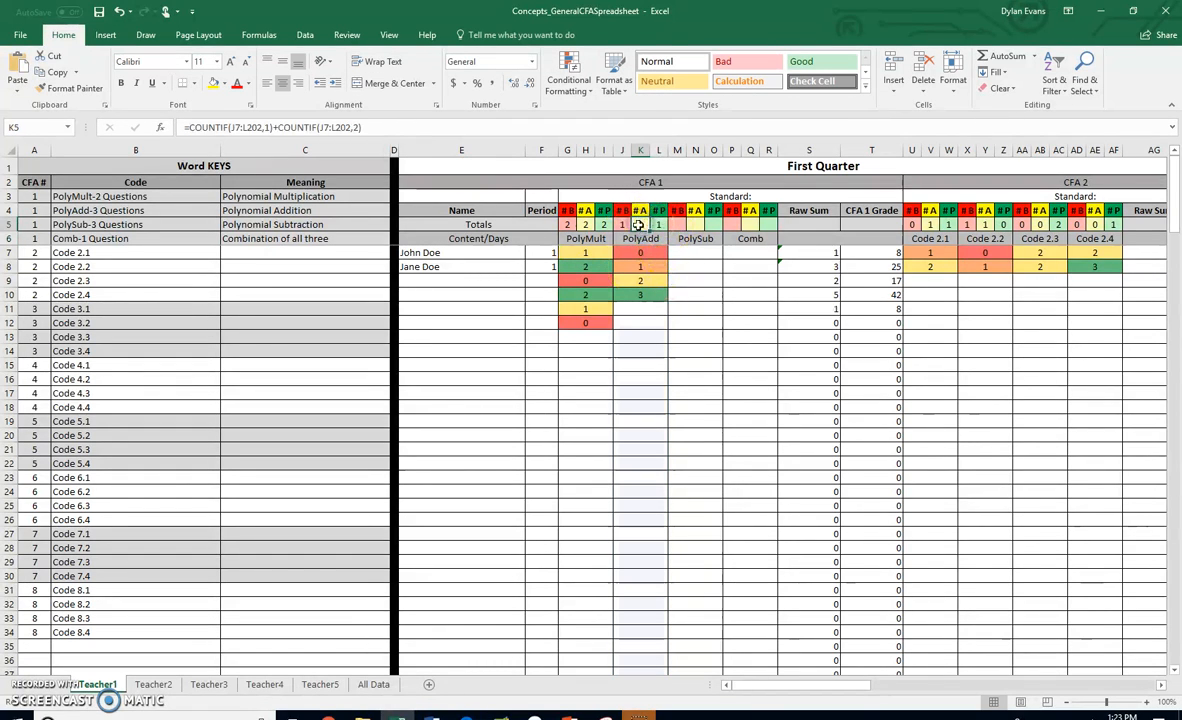
pyautogui.click(88, 224)
pyautogui.click(260, 226)
pyautogui.moveTo(622, 224); pyautogui.dragTo(655, 226)
pyautogui.hotkey('ctrl', 'c')
pyautogui.click(679, 226)
pyautogui.hotkey('ctrl', 'v')
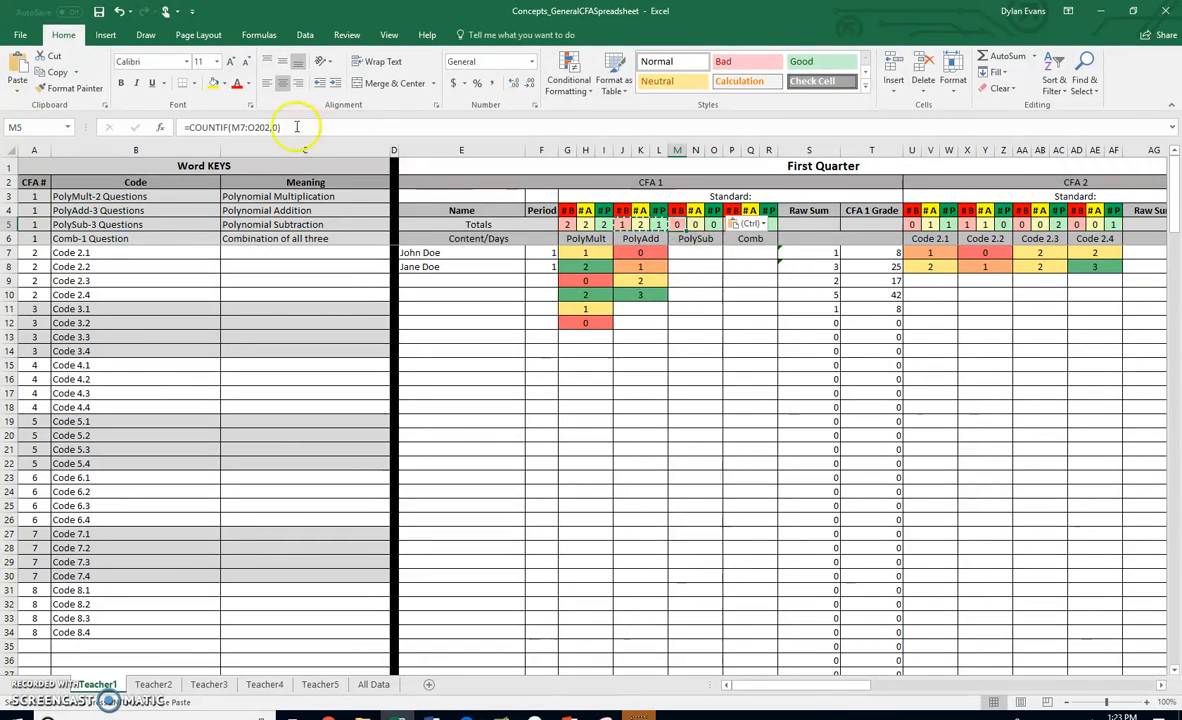
pyautogui.click(251, 128)
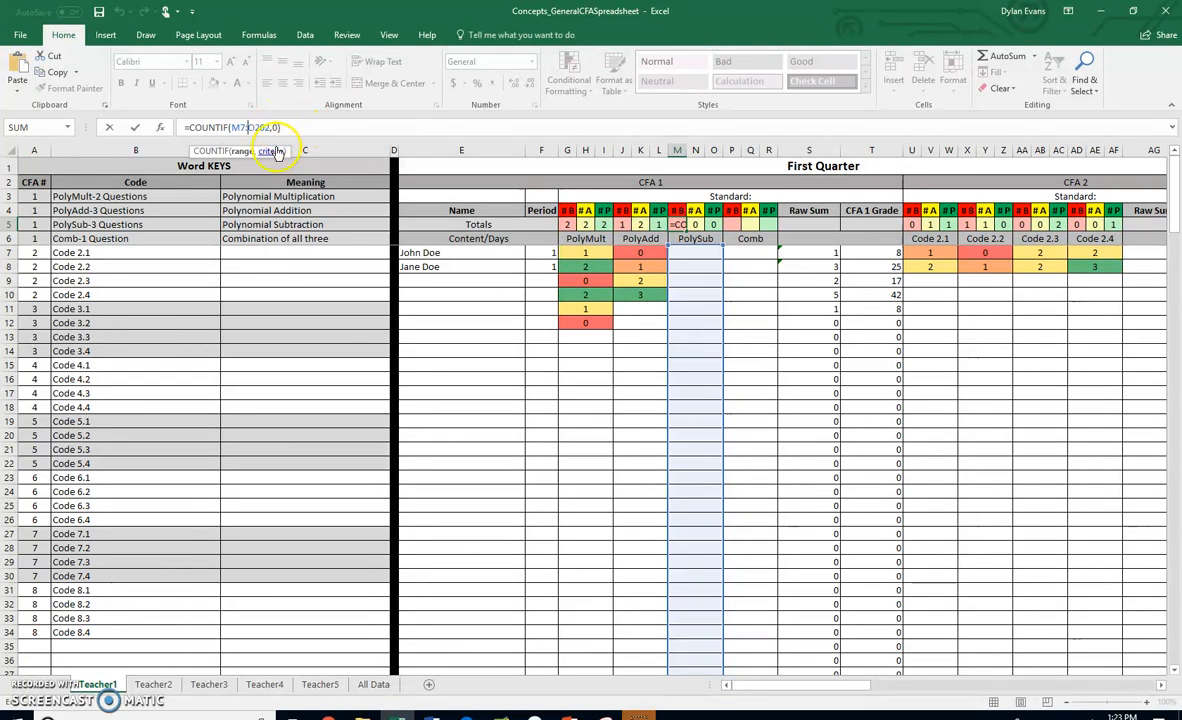
pyautogui.press('Return')
# - Copy the formatting of empty PolyAdd cell J13 onto the PolySub score cells M7 through M202
pyautogui.click(698, 257)
pyautogui.click(696, 278)
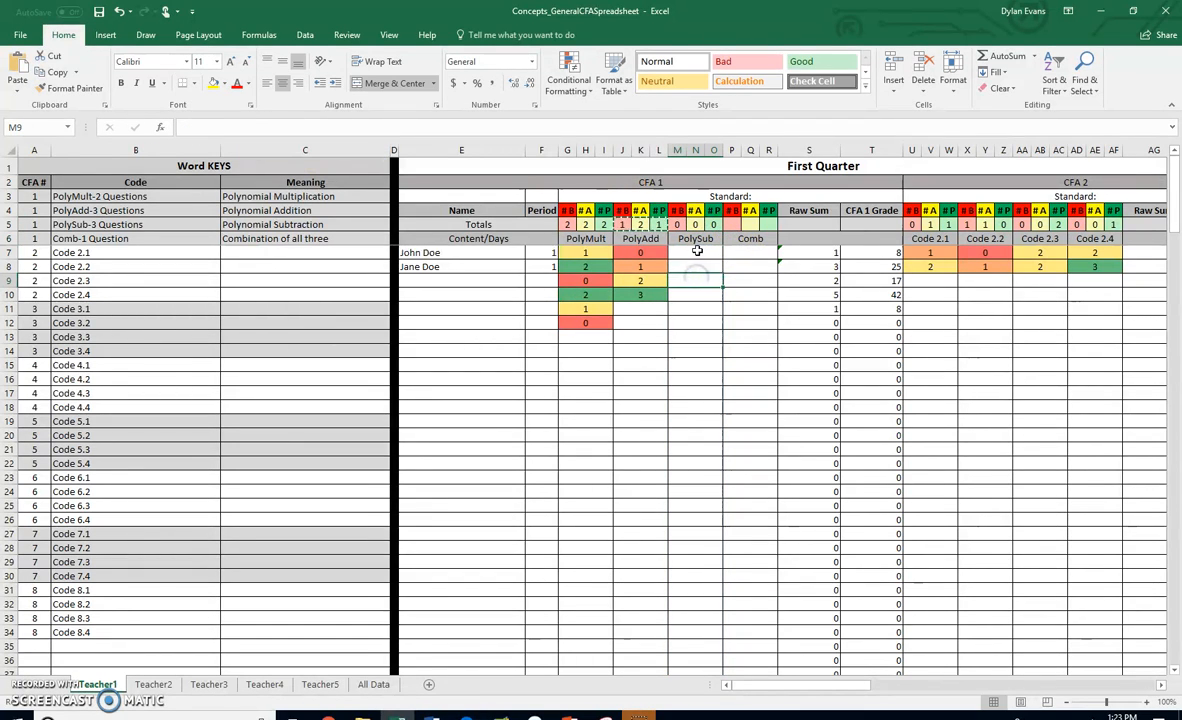
pyautogui.moveTo(694, 253); pyautogui.dragTo(698, 523)
pyautogui.scroll(20, 690, 440)
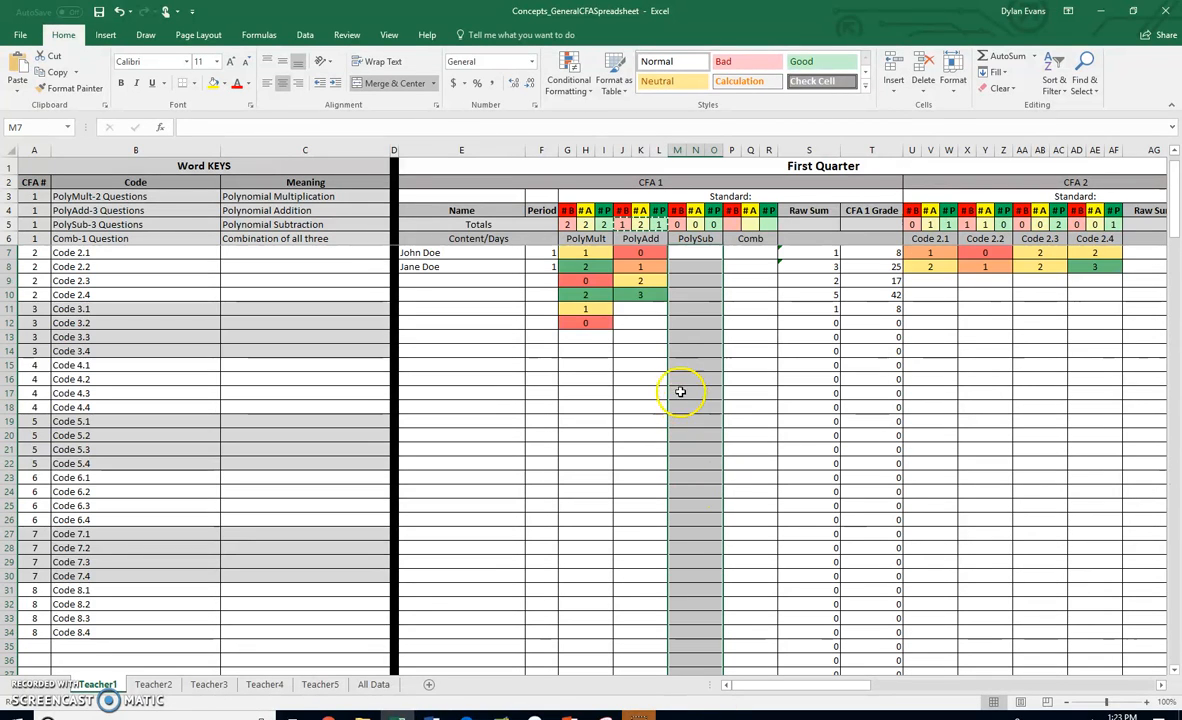
pyautogui.click(640, 338)
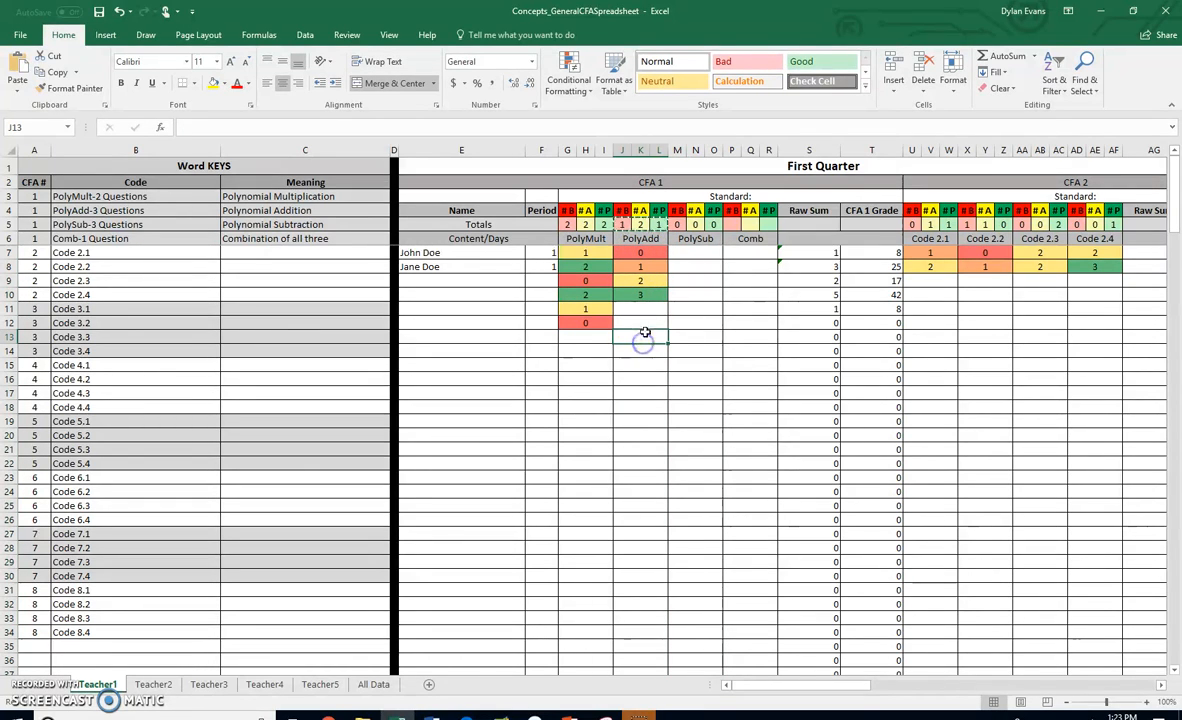
pyautogui.hotkey('ctrl', 'c')
pyautogui.click(693, 253)
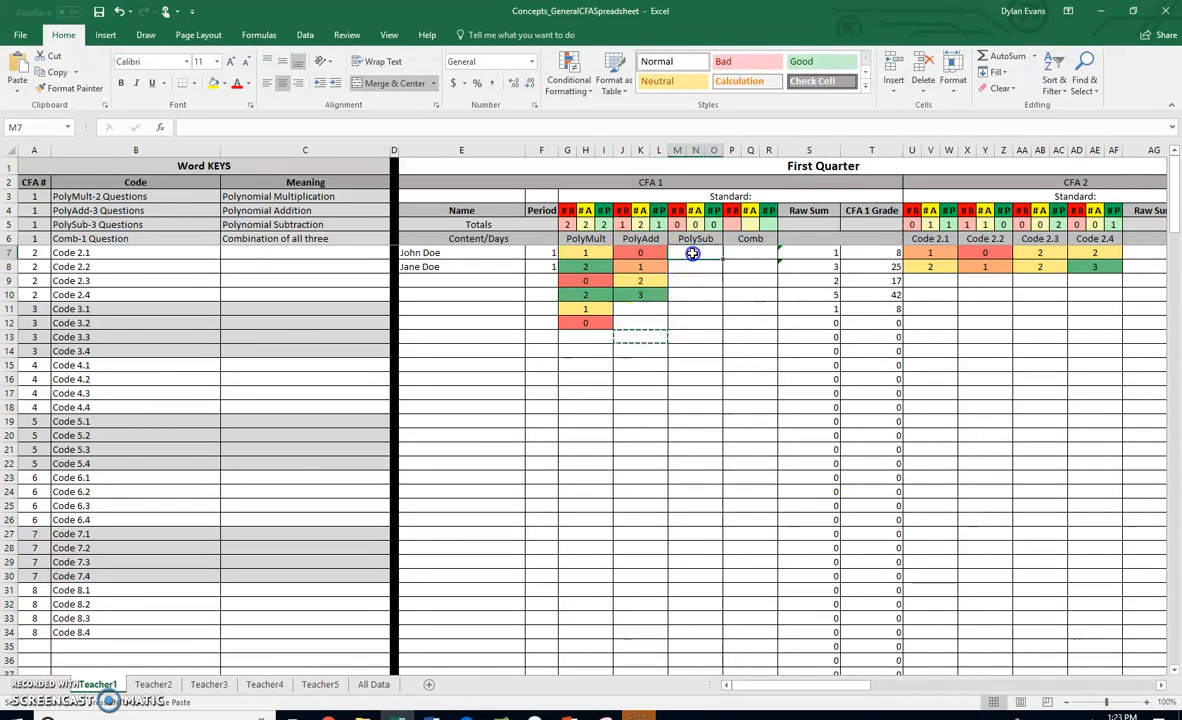
pyautogui.click(638, 336)
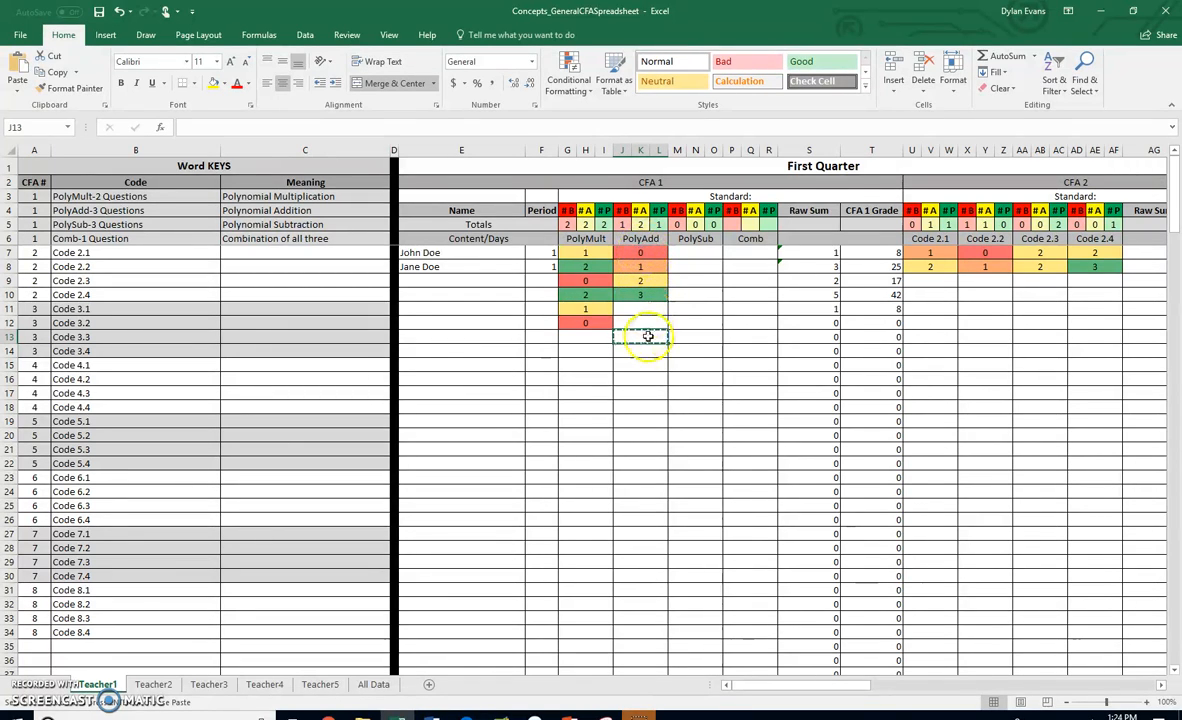
pyautogui.moveTo(691, 253); pyautogui.dragTo(701, 630)
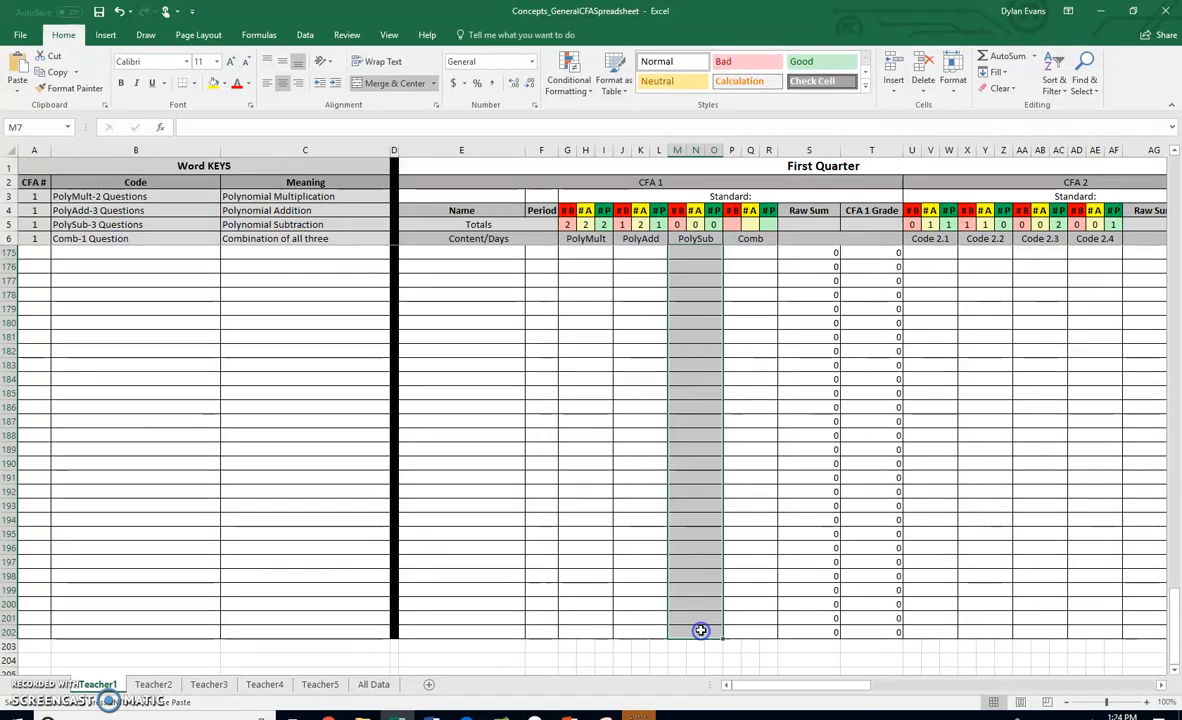
pyautogui.hotkey('ctrl', 'v')
pyautogui.scroll(20, 705, 520)
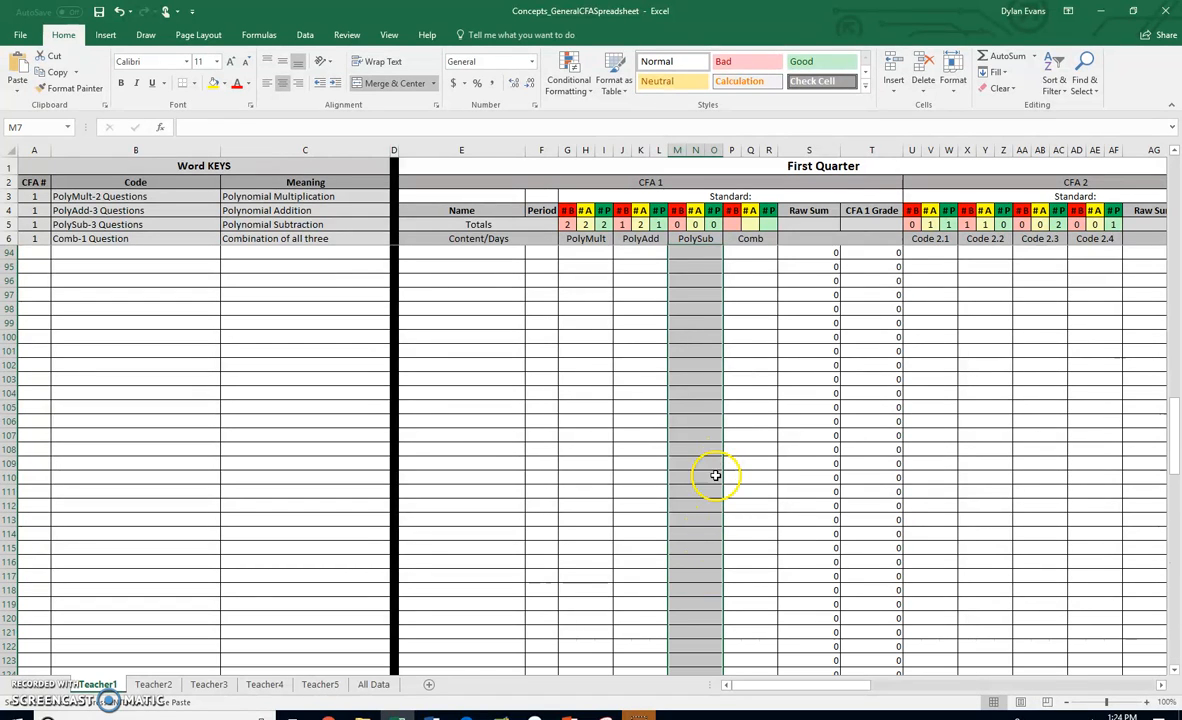
pyautogui.scroll(20, 717, 440)
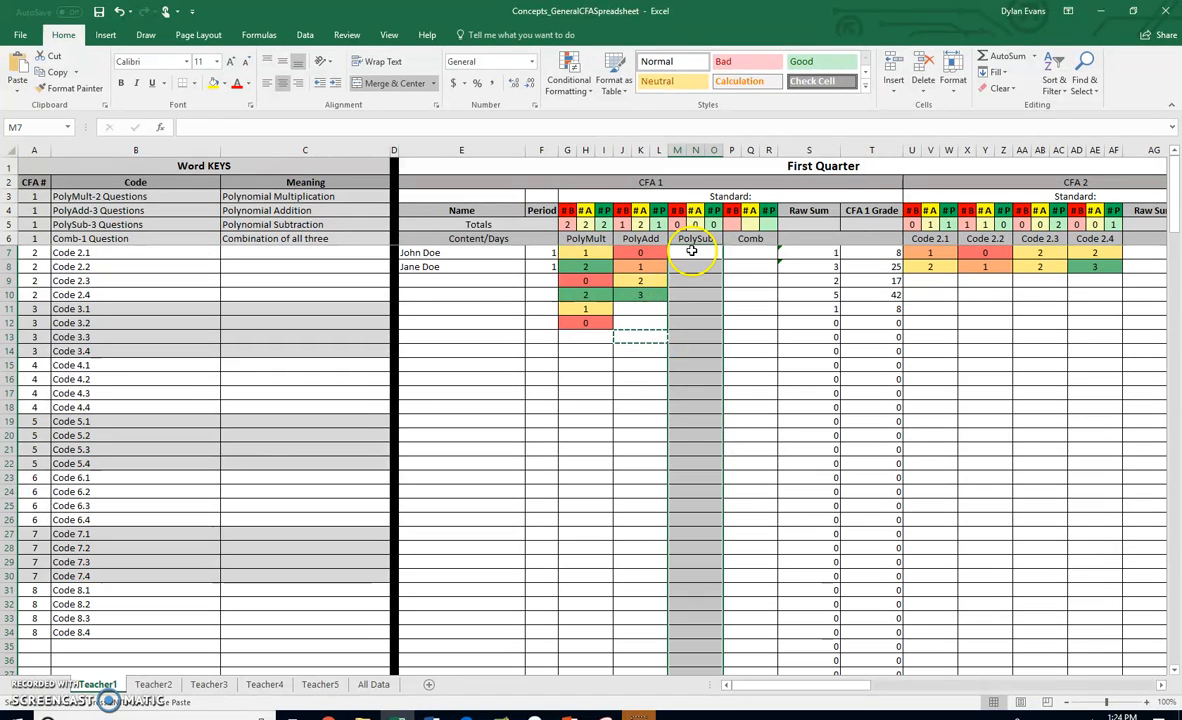
# - Enter test scores 0, 1, 2 and 3 in PolySub cells M7 to M10
pyautogui.click(692, 252)
pyautogui.write('0')
pyautogui.press('Return')
pyautogui.write('1')
pyautogui.press('Return')
pyautogui.write('2')
pyautogui.press('Return')
pyautogui.write('3')
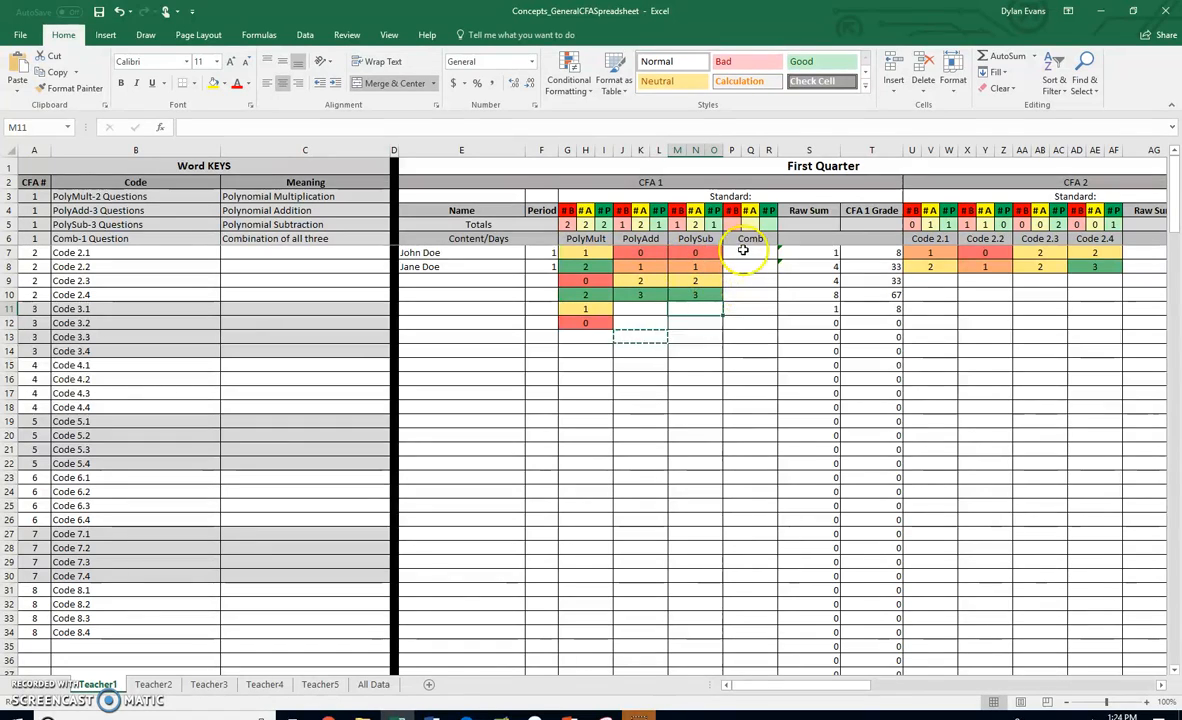
# - Enter N/A in the Comb approaching total cell Q5 and reduce its font size to 9
pyautogui.click(731, 224)
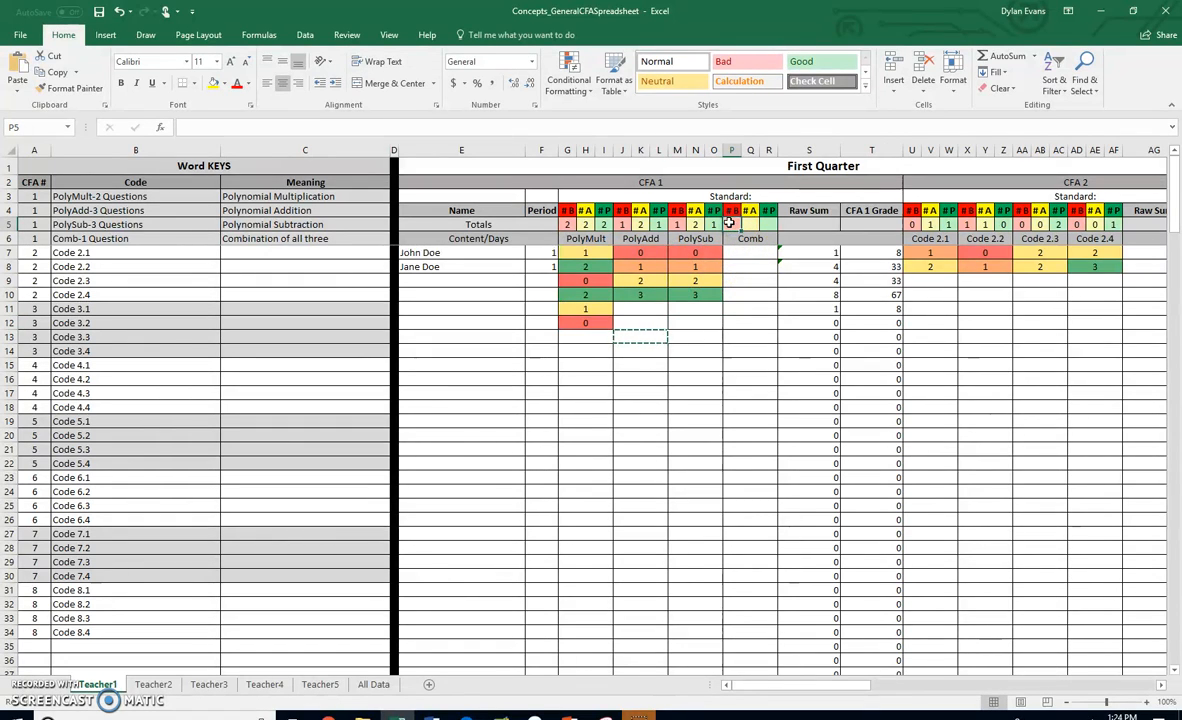
pyautogui.click(755, 252)
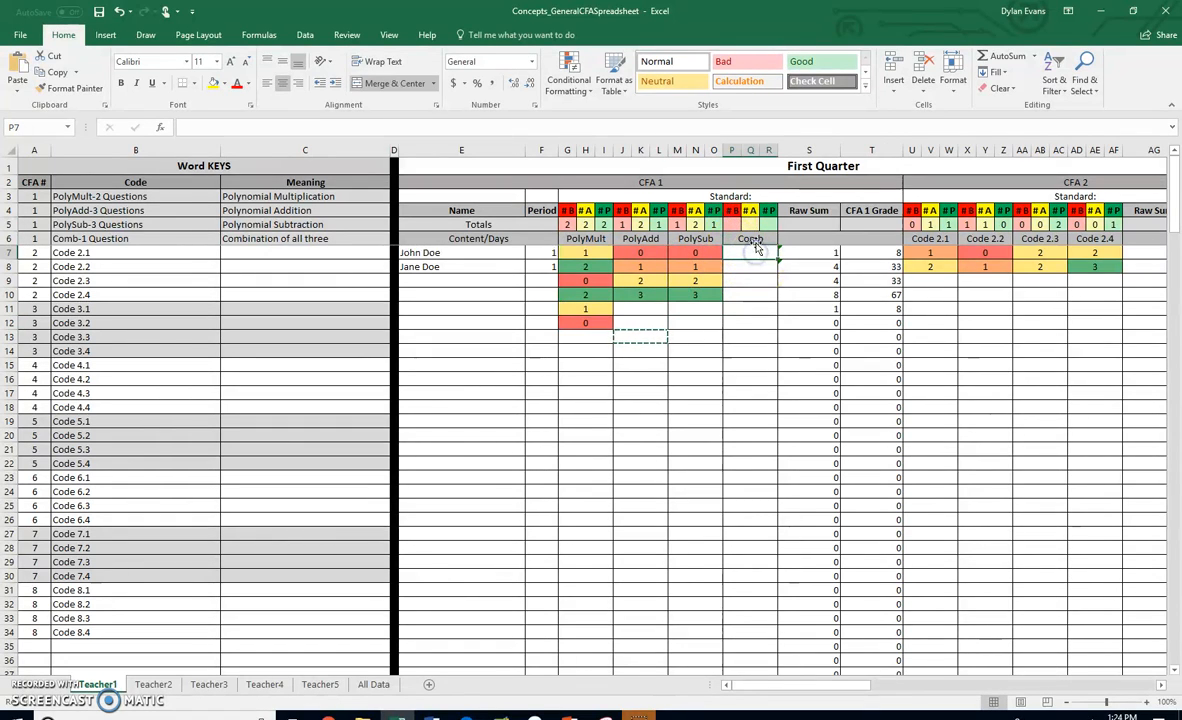
pyautogui.click(254, 238)
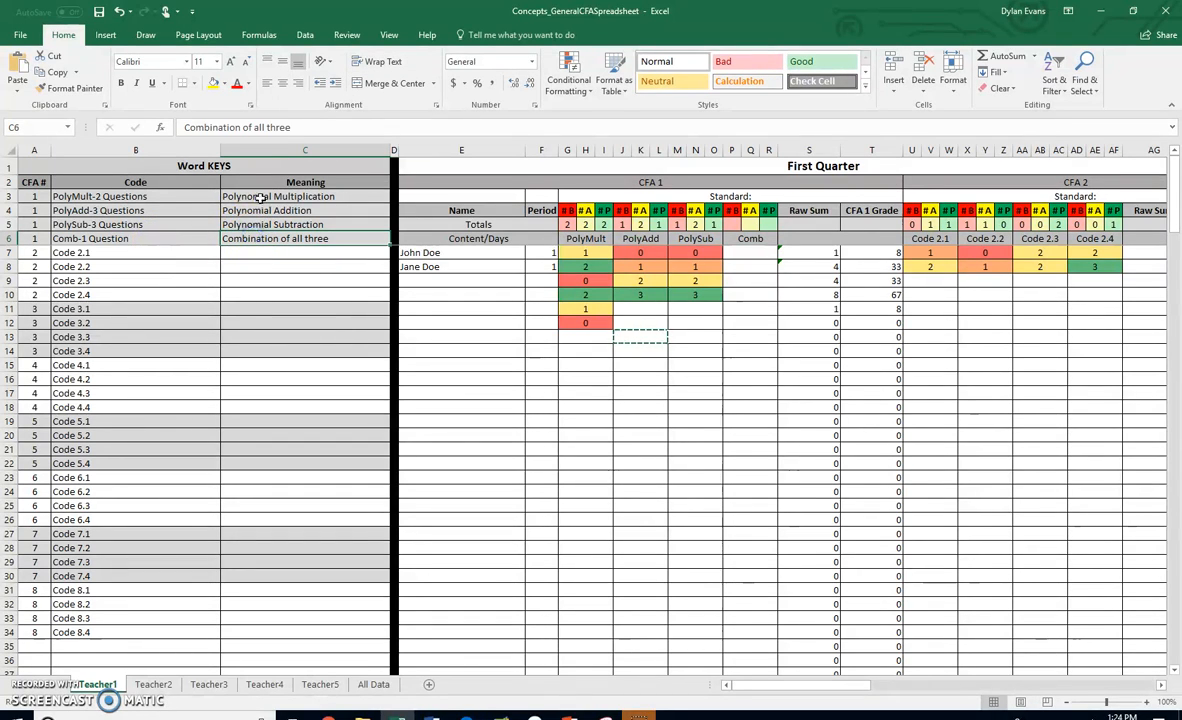
pyautogui.moveTo(260, 198); pyautogui.dragTo(260, 224)
pyautogui.click(115, 240)
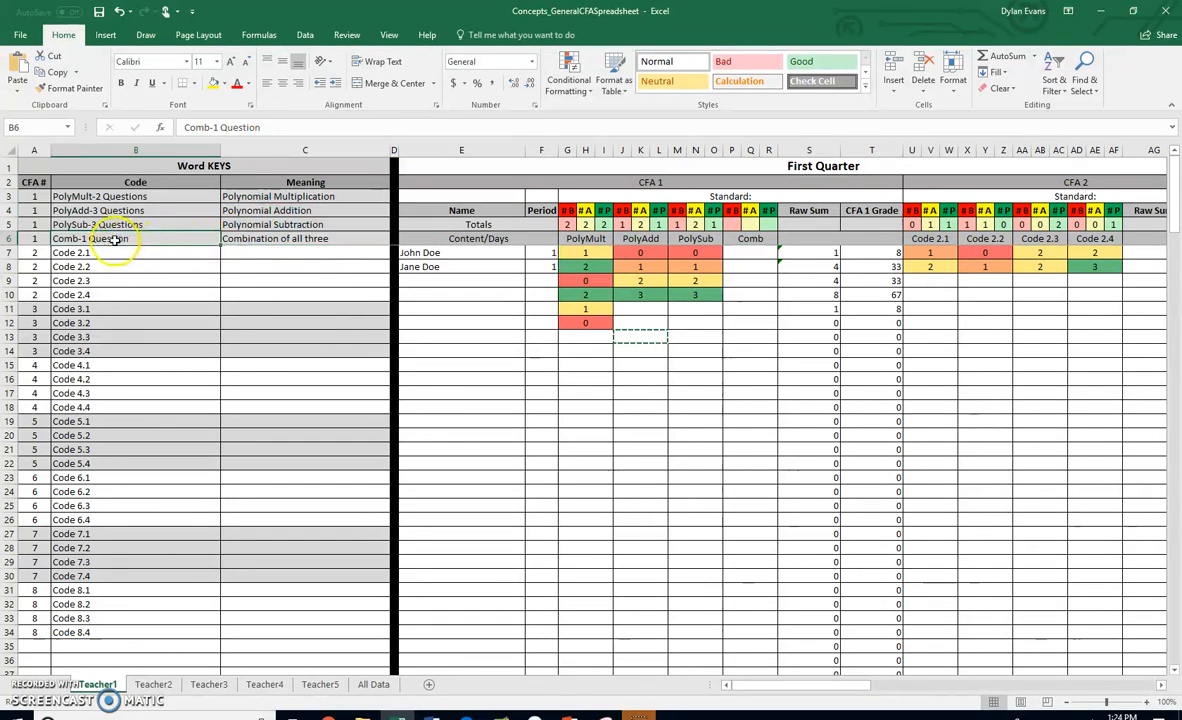
pyautogui.click(753, 224)
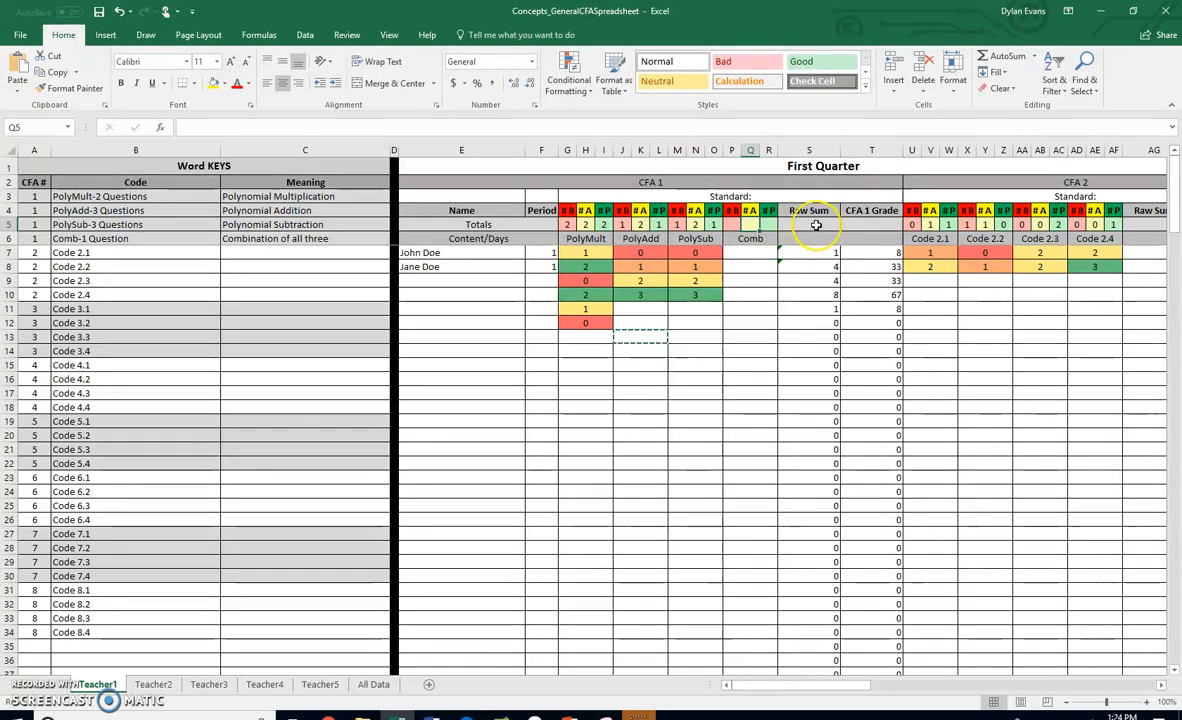
pyautogui.write('N/A')
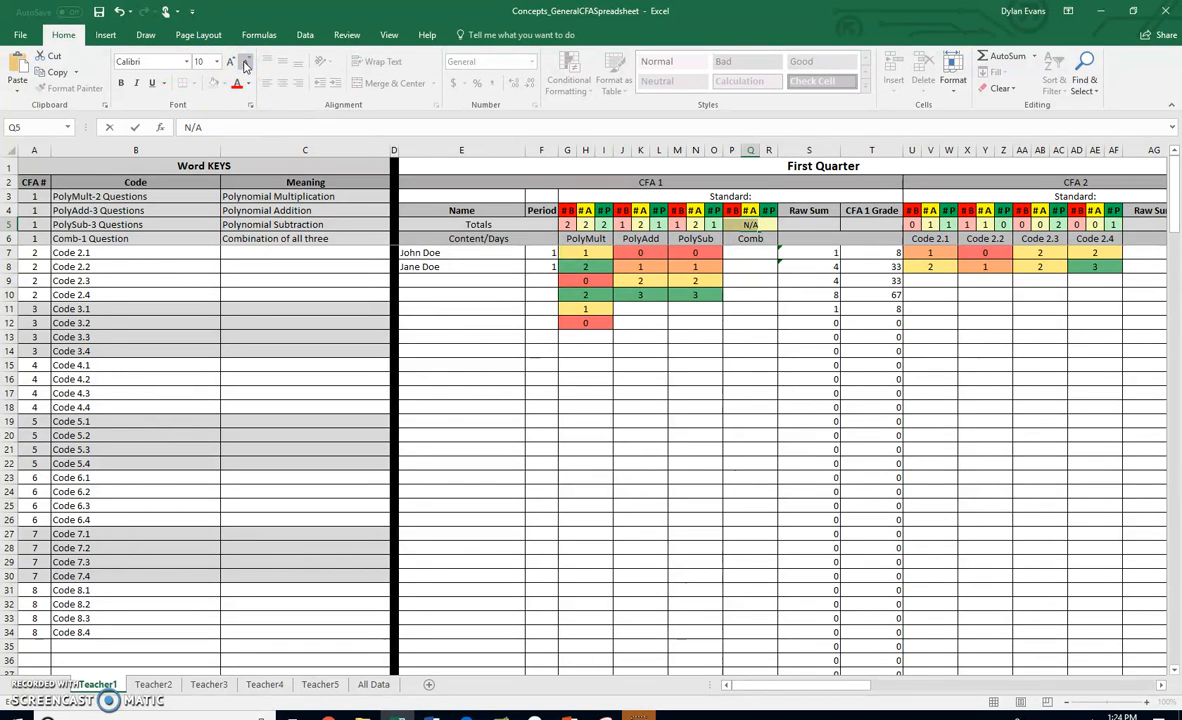
pyautogui.click(245, 60)
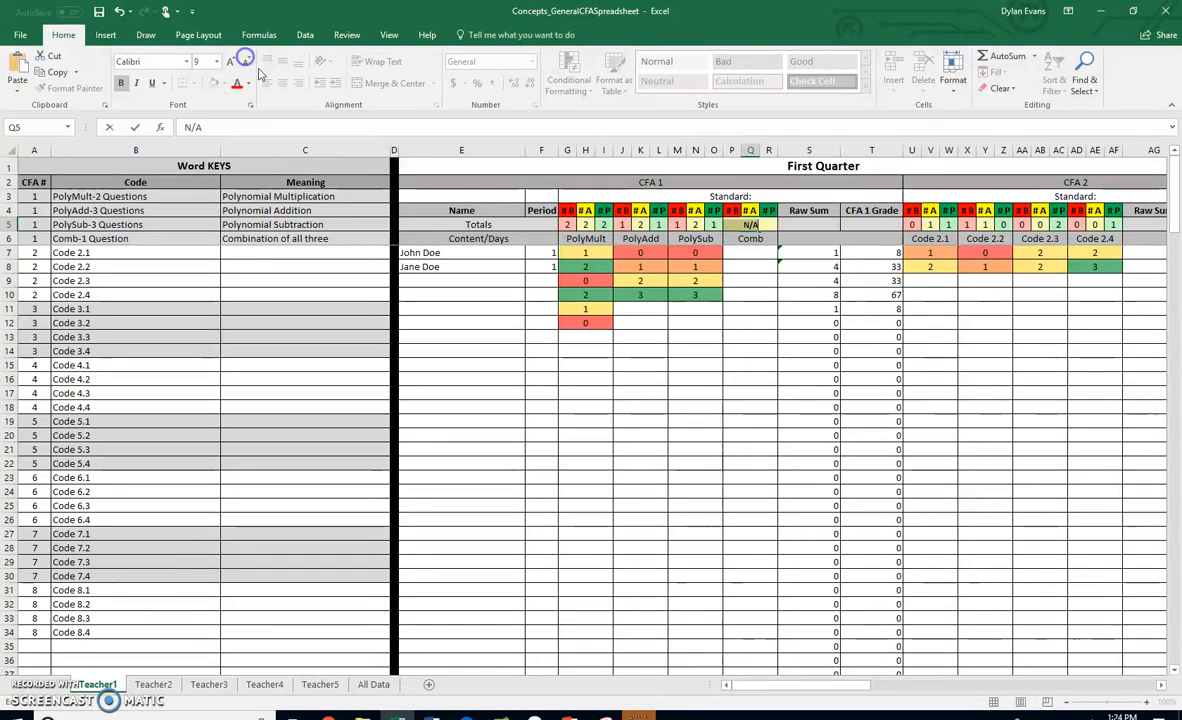
pyautogui.click(752, 239)
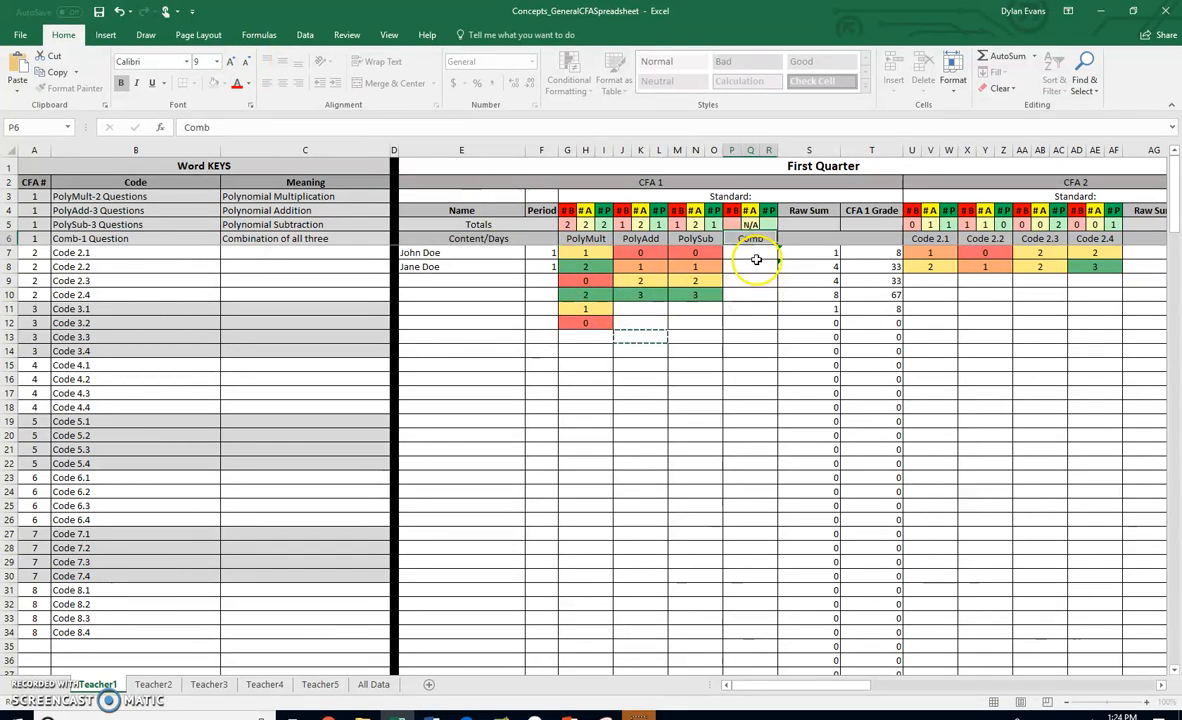
pyautogui.click(749, 225)
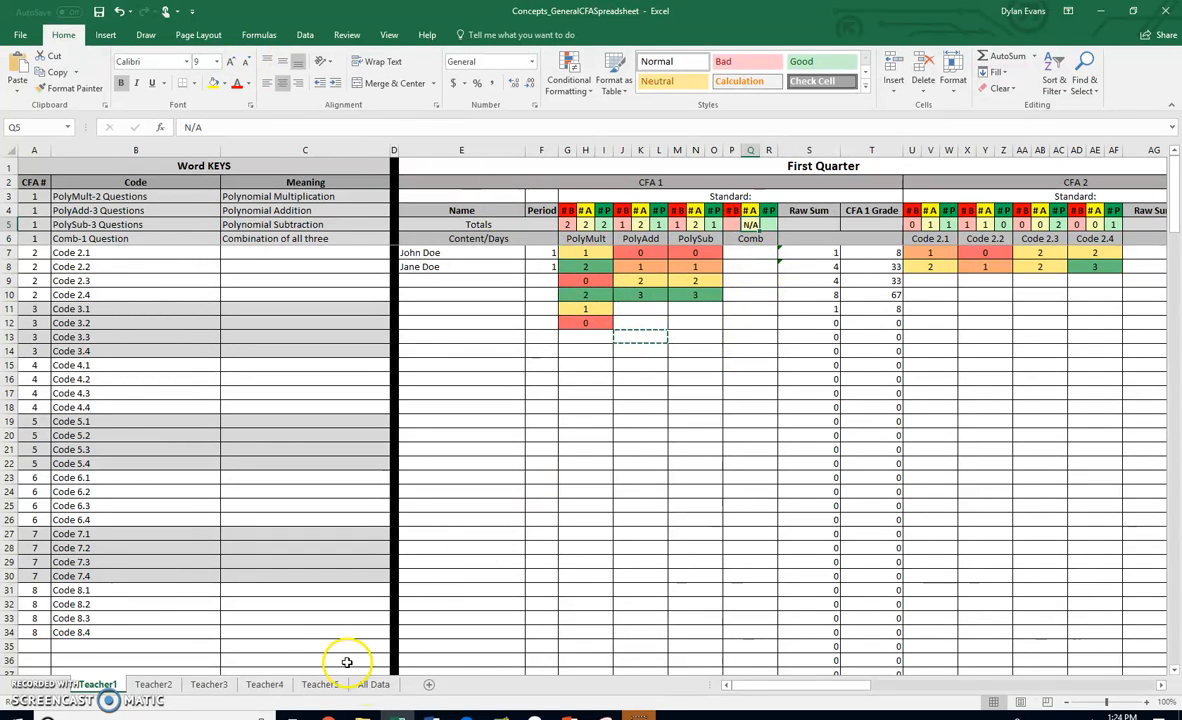
# - On the All Data sheet, enter N/A in Teacher 1's Concept 4 % Approach cell D13 of CFA #1
pyautogui.click(374, 685)
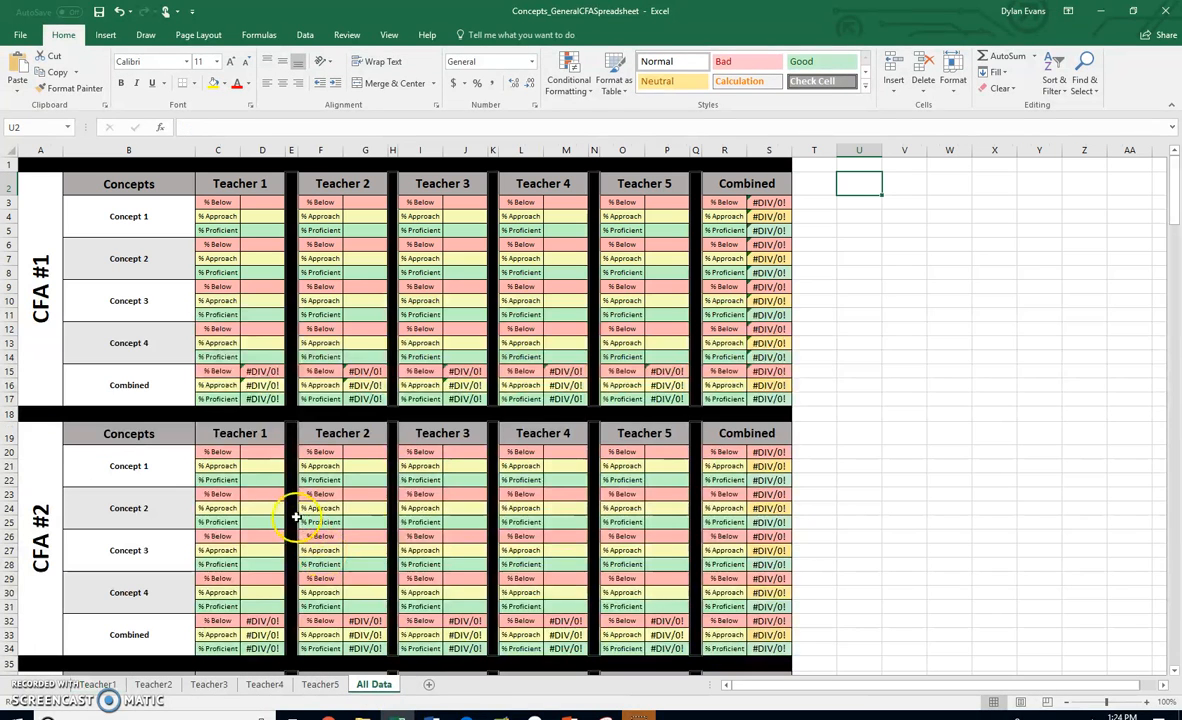
pyautogui.click(140, 334)
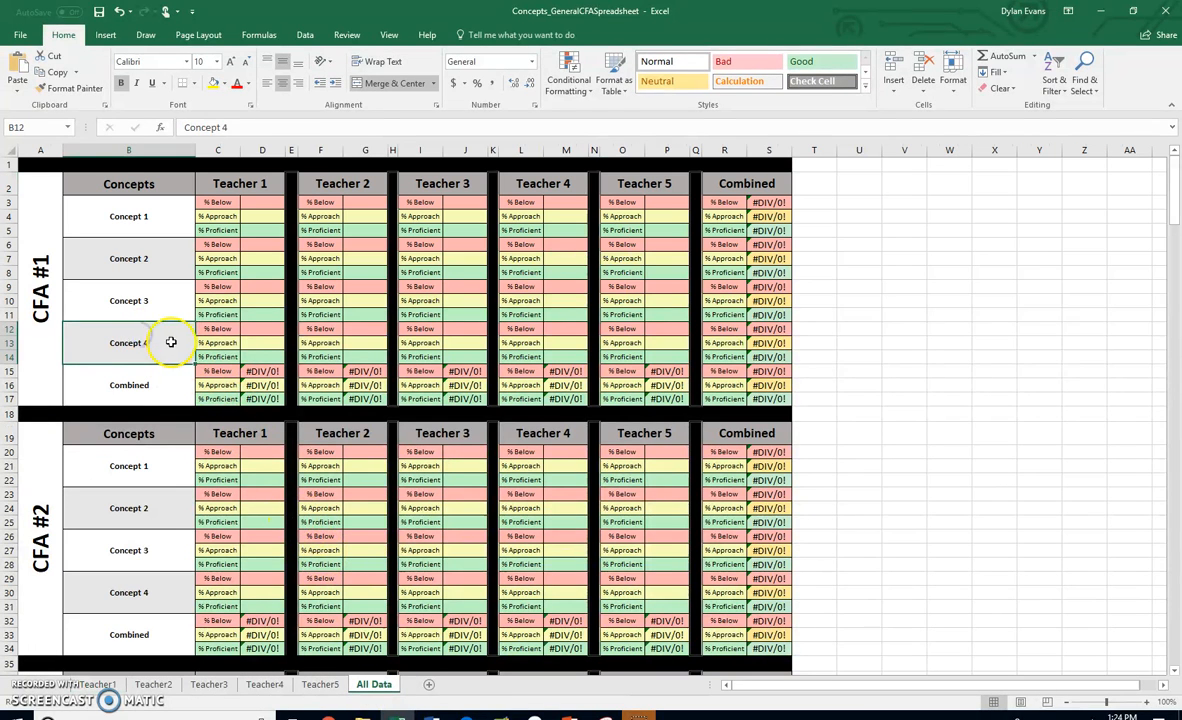
pyautogui.click(248, 342)
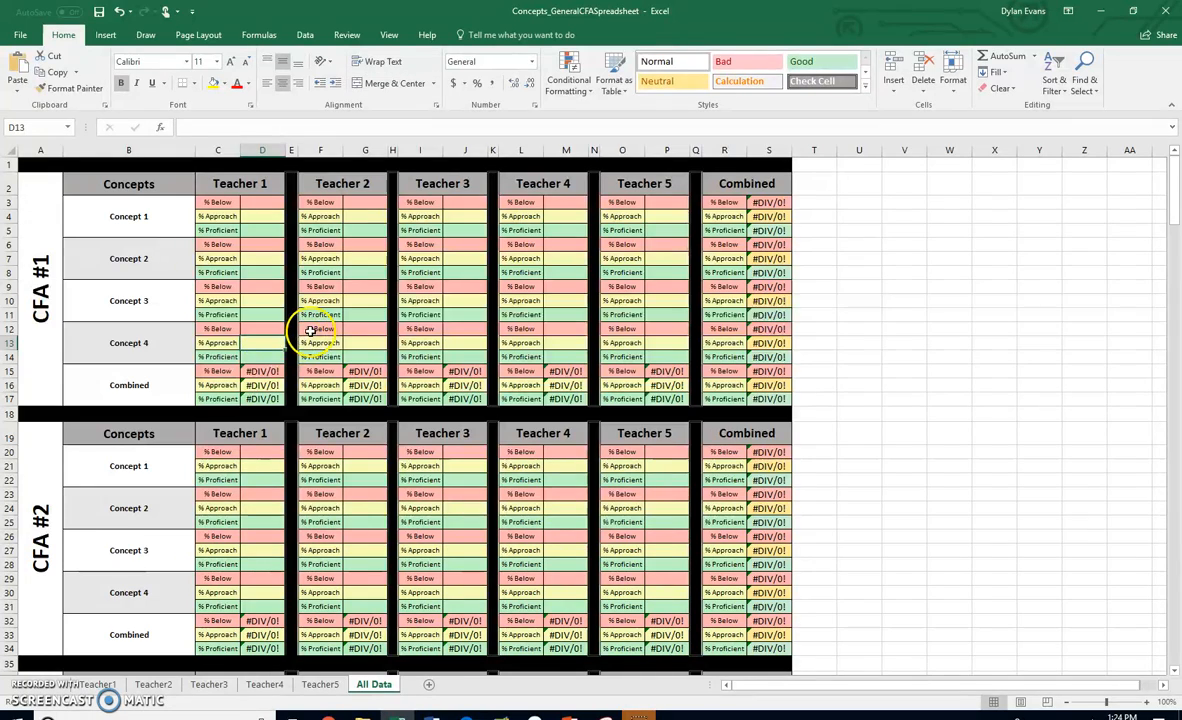
pyautogui.write('N')
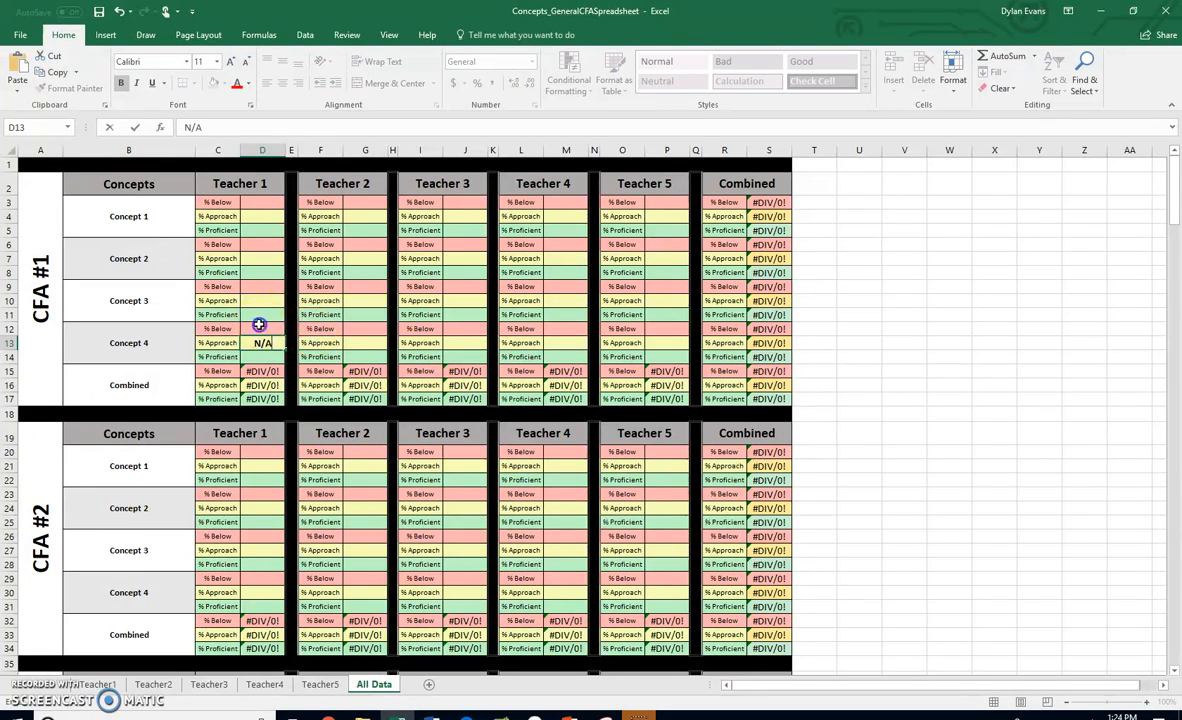
pyautogui.write('/A')
pyautogui.hotkey('ctrl', 'Return')
# - Copy the N/A into the Concept 4 % Approach cells for Teachers 2 to 5, then return to the Teacher1 sheet
pyautogui.hotkey('ctrl', 'c')
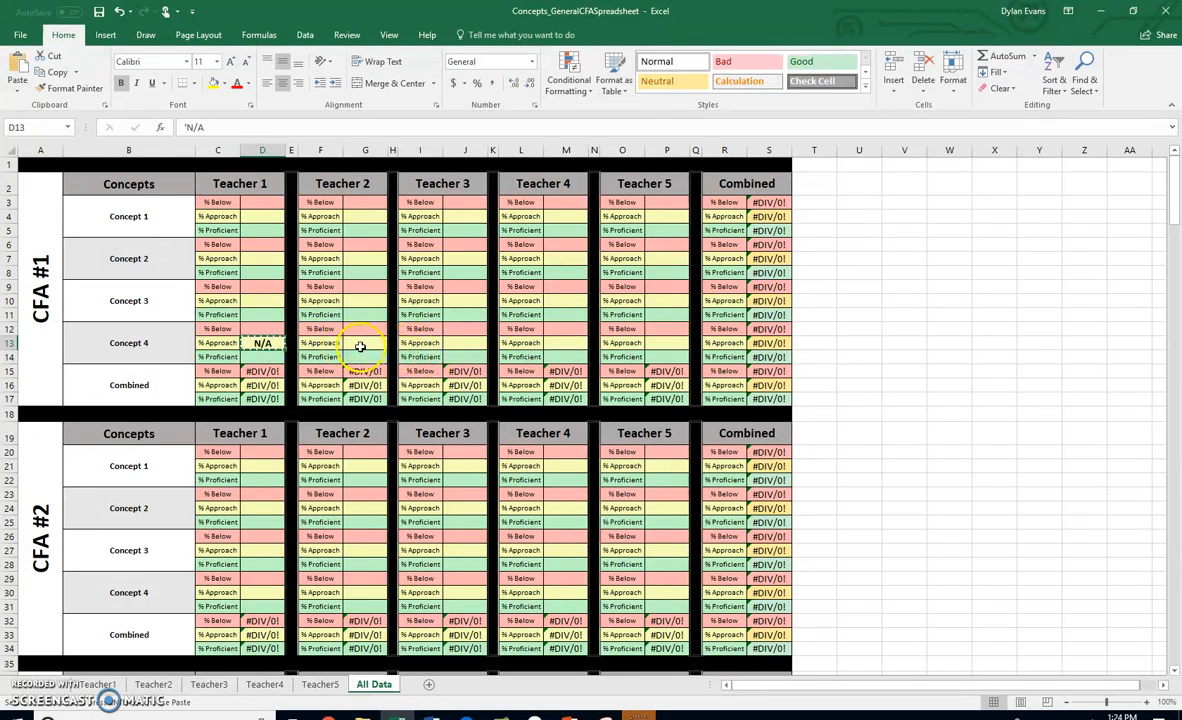
pyautogui.click(360, 343)
pyautogui.hotkey('ctrl', 'v')
pyautogui.click(465, 342)
pyautogui.hotkey('ctrl', 'v')
pyautogui.click(570, 342)
pyautogui.hotkey('ctrl', 'v')
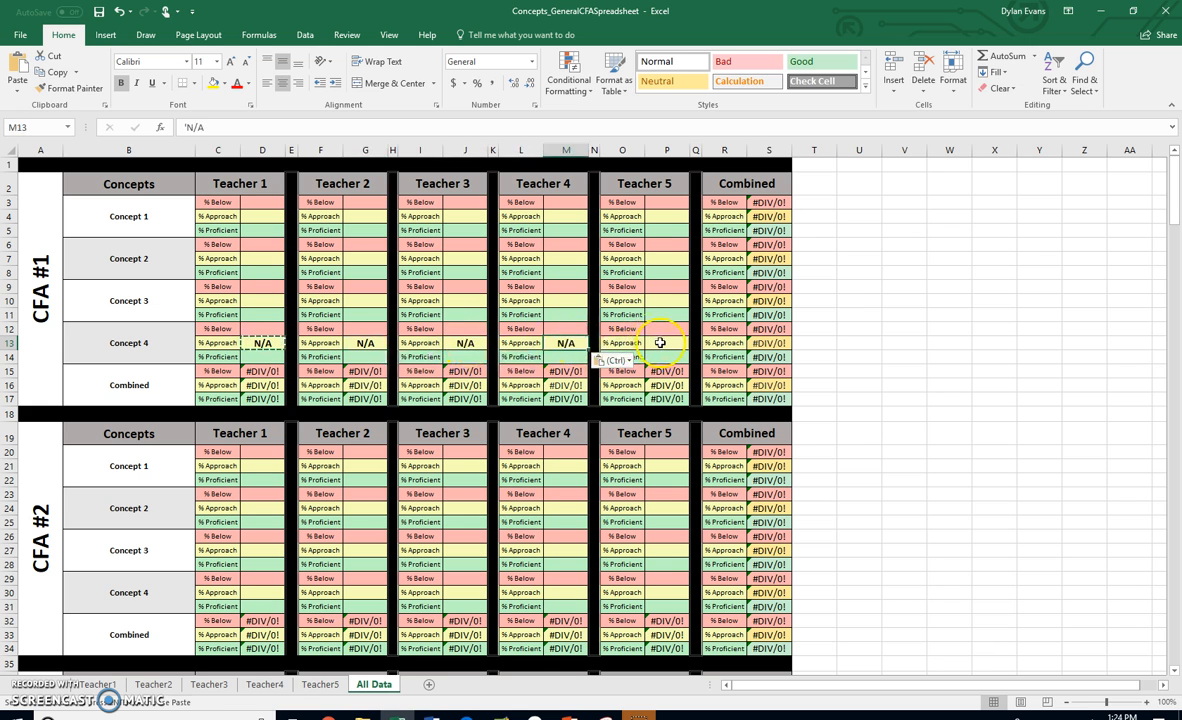
pyautogui.click(660, 342)
pyautogui.press('Return')
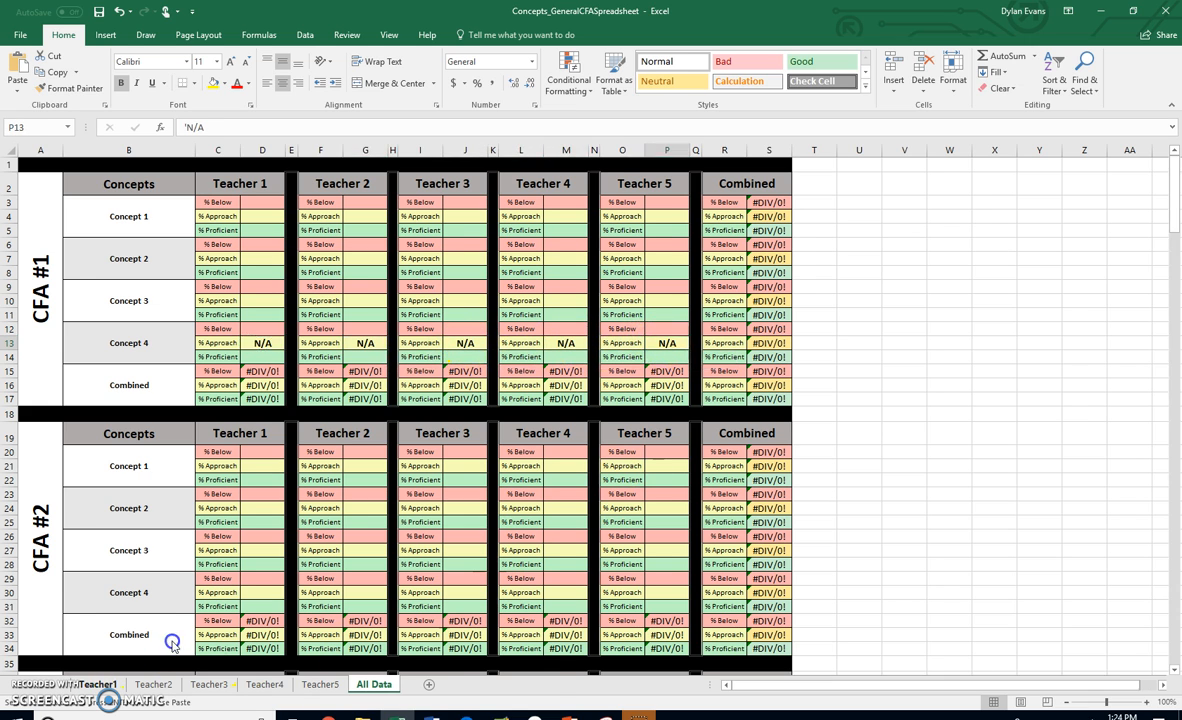
pyautogui.click(99, 684)
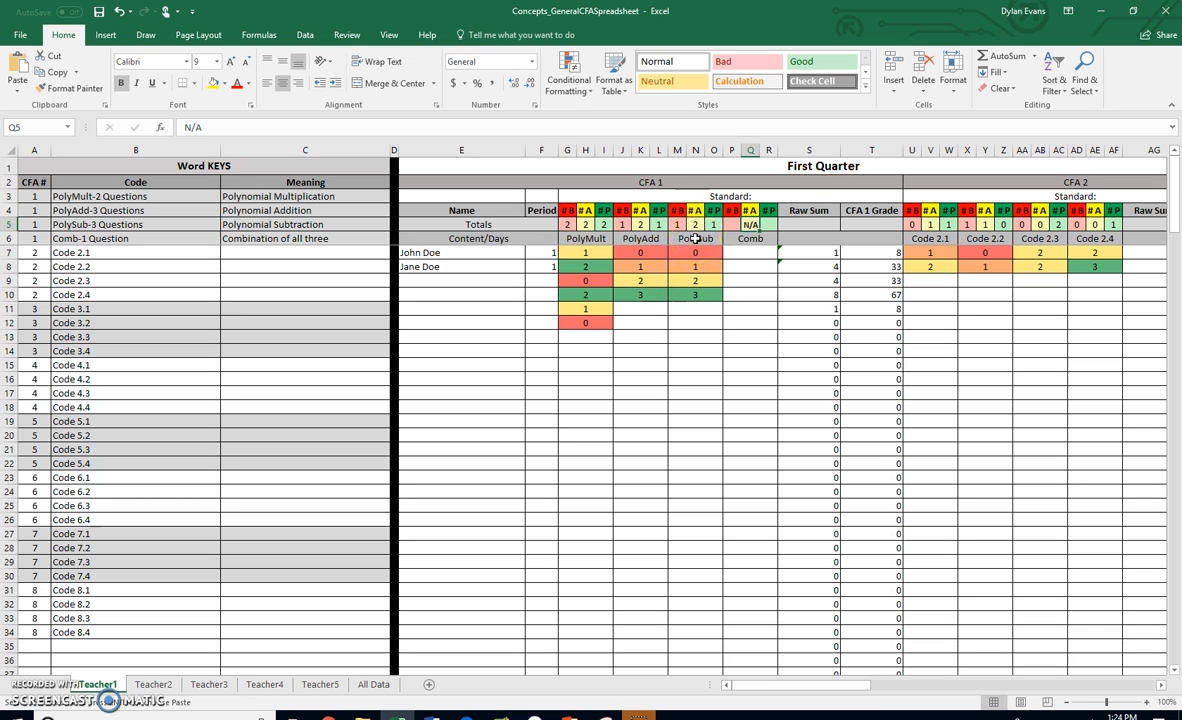
# - Select the Comb score cells from P7 down to row 202 and clear their conditional formatting rules
pyautogui.click(740, 252)
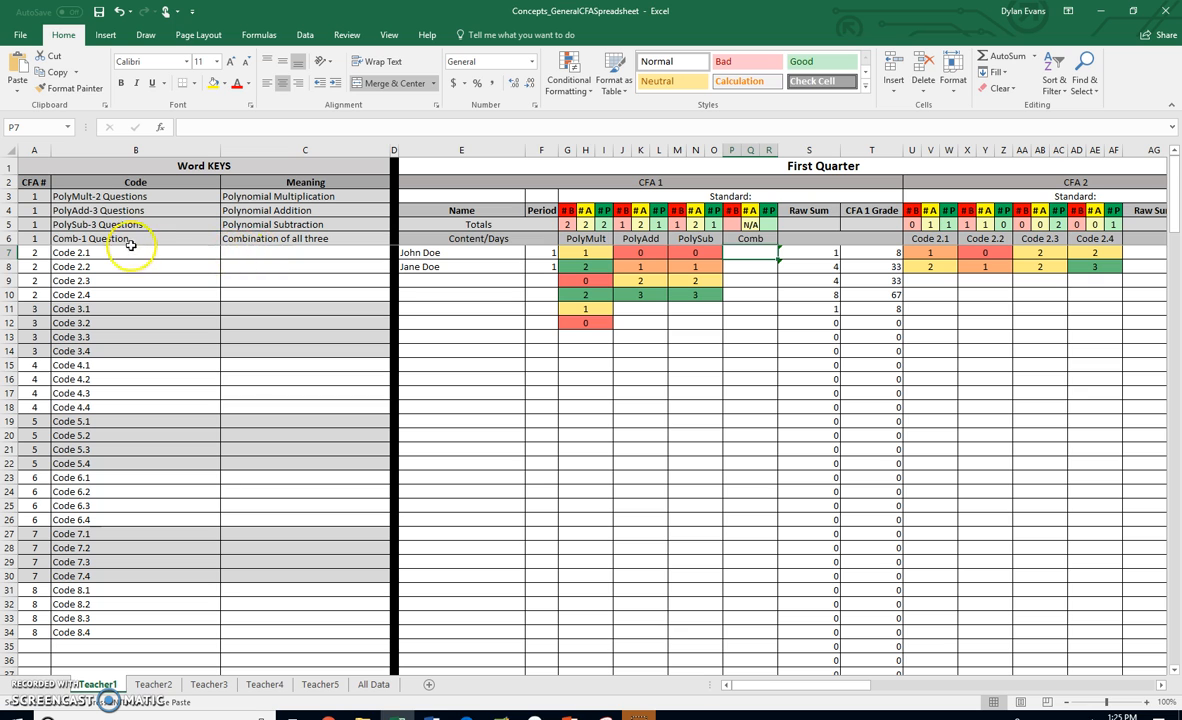
pyautogui.moveTo(750, 254); pyautogui.dragTo(762, 637)
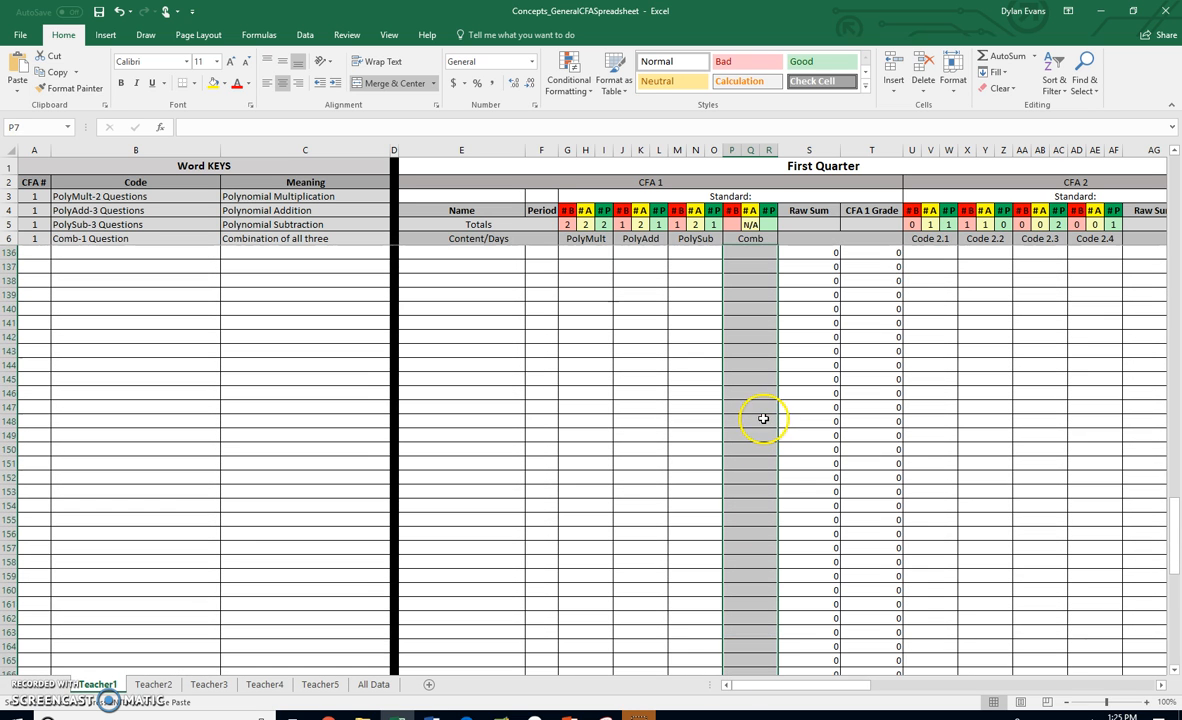
pyautogui.scroll(20, 755, 295)
pyautogui.scroll(11, 750, 285)
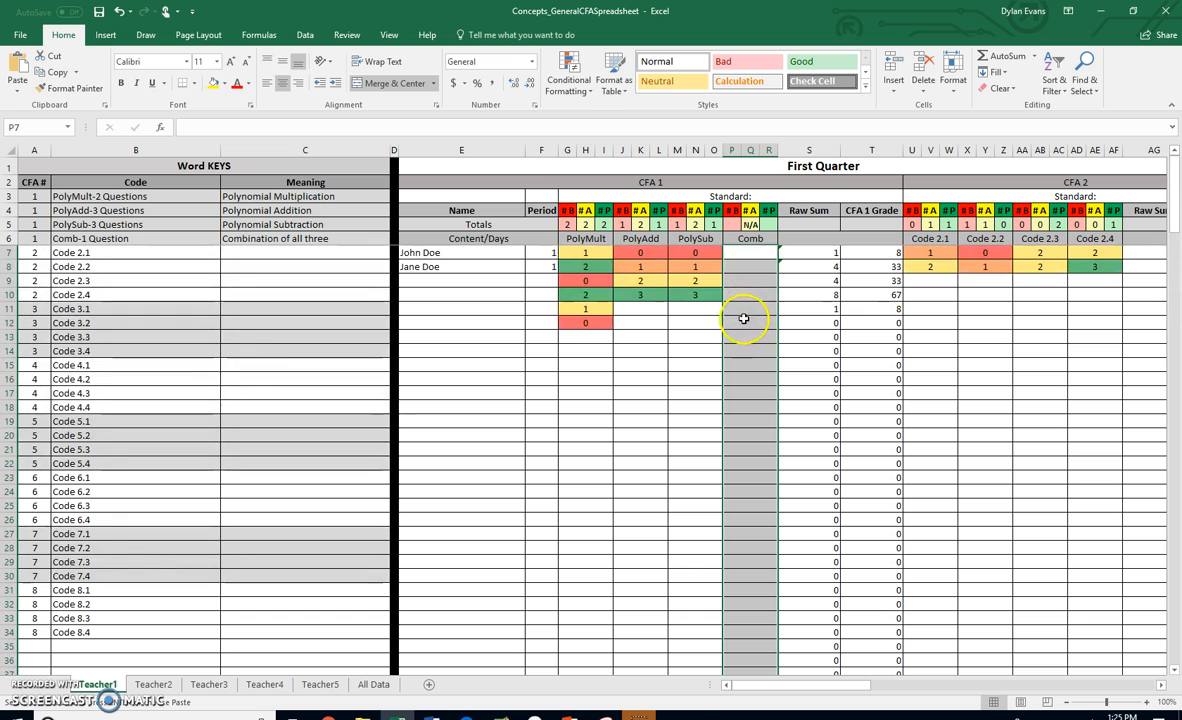
pyautogui.click(567, 84)
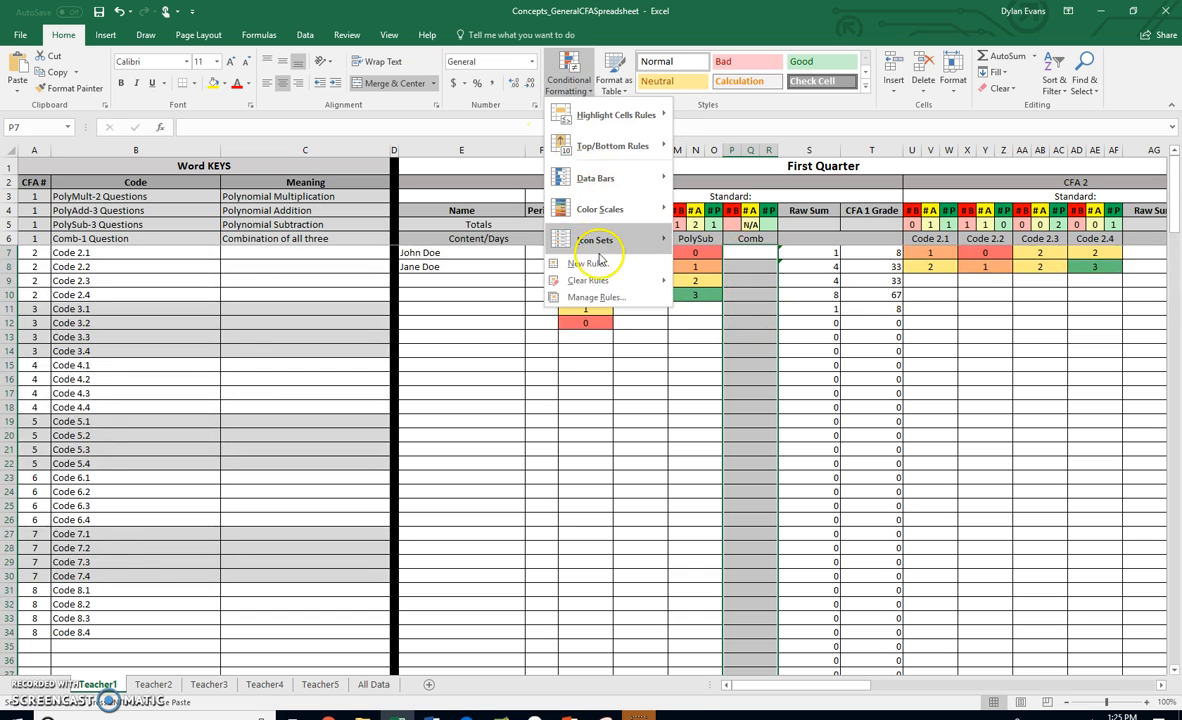
pyautogui.moveTo(595, 281)
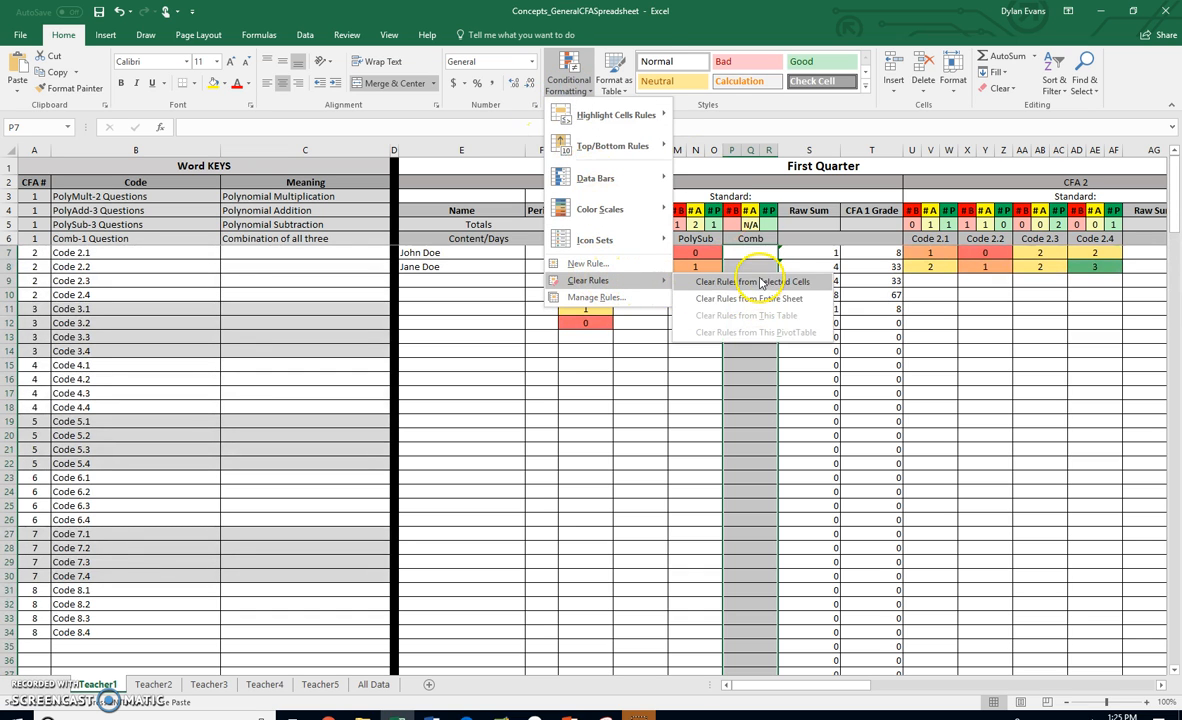
pyautogui.click(762, 299)
# - Start a new 2-Color Scale formatting rule with a Number minimum of 0 and a Number maximum of 1
pyautogui.click(583, 88)
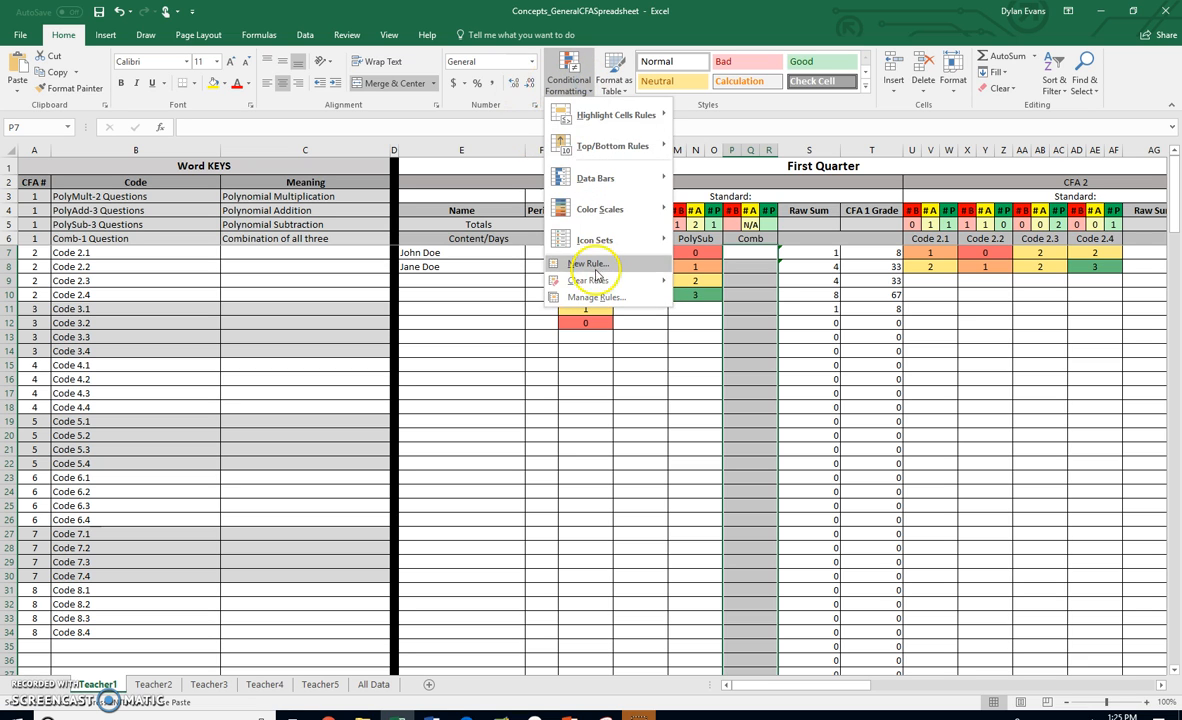
pyautogui.moveTo(625, 281)
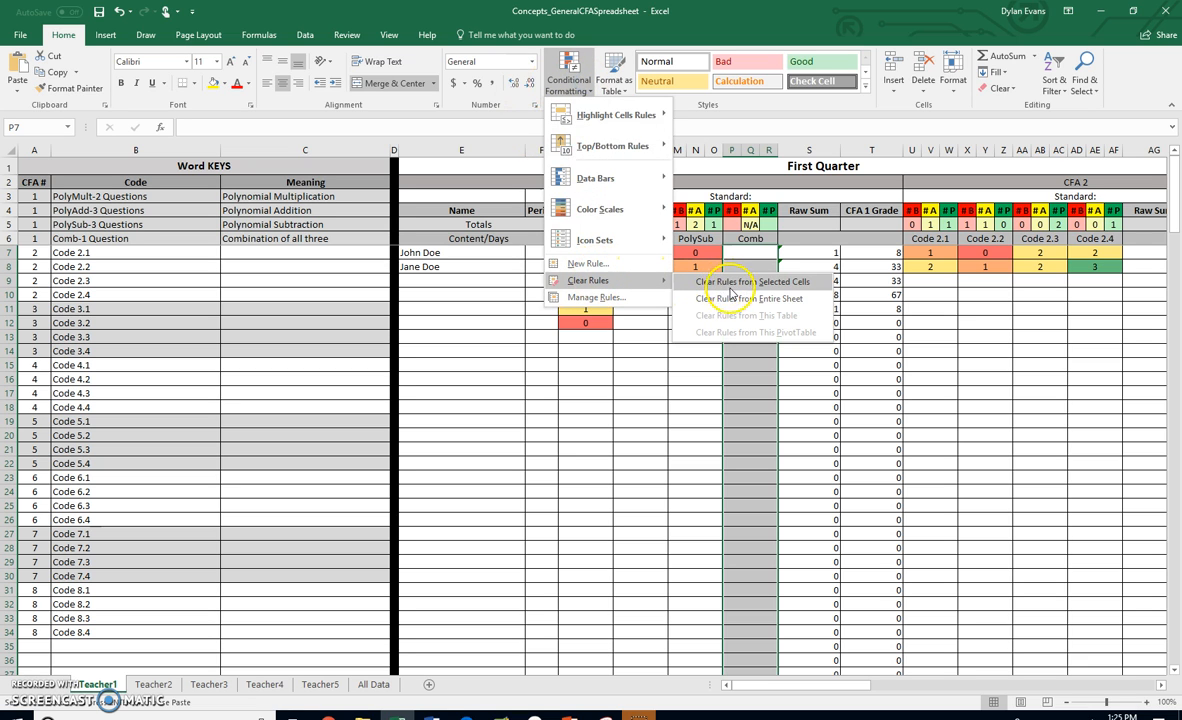
pyautogui.click(621, 265)
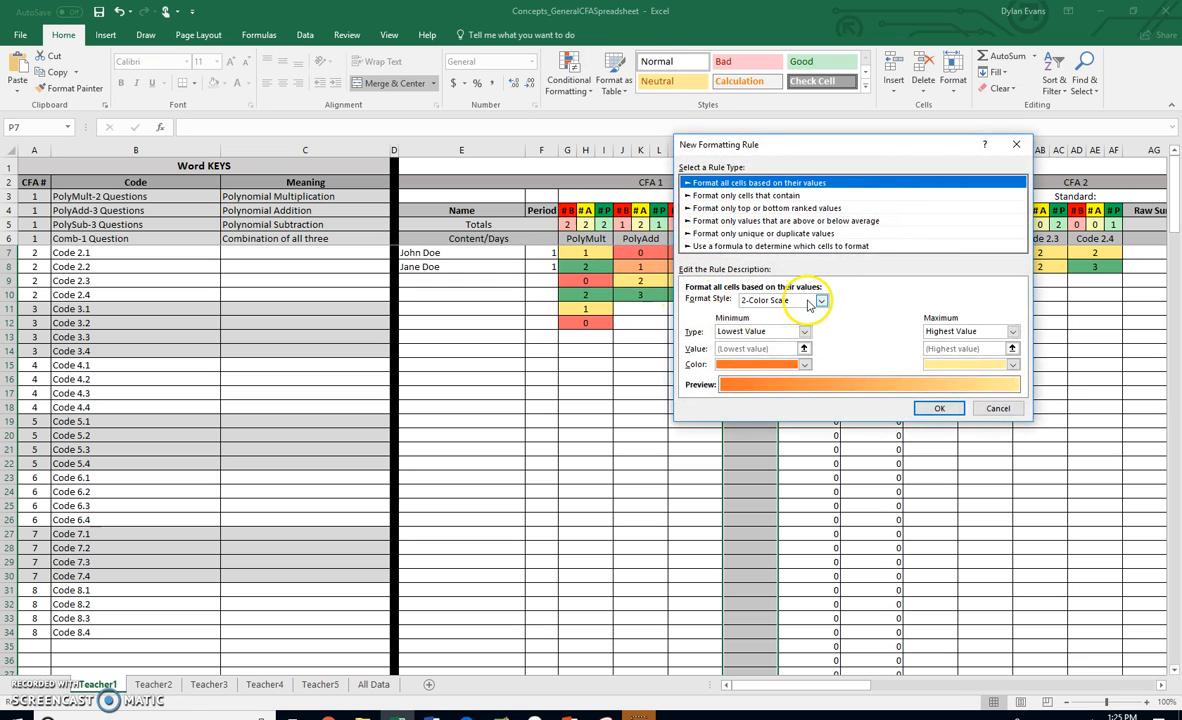
pyautogui.click(814, 302)
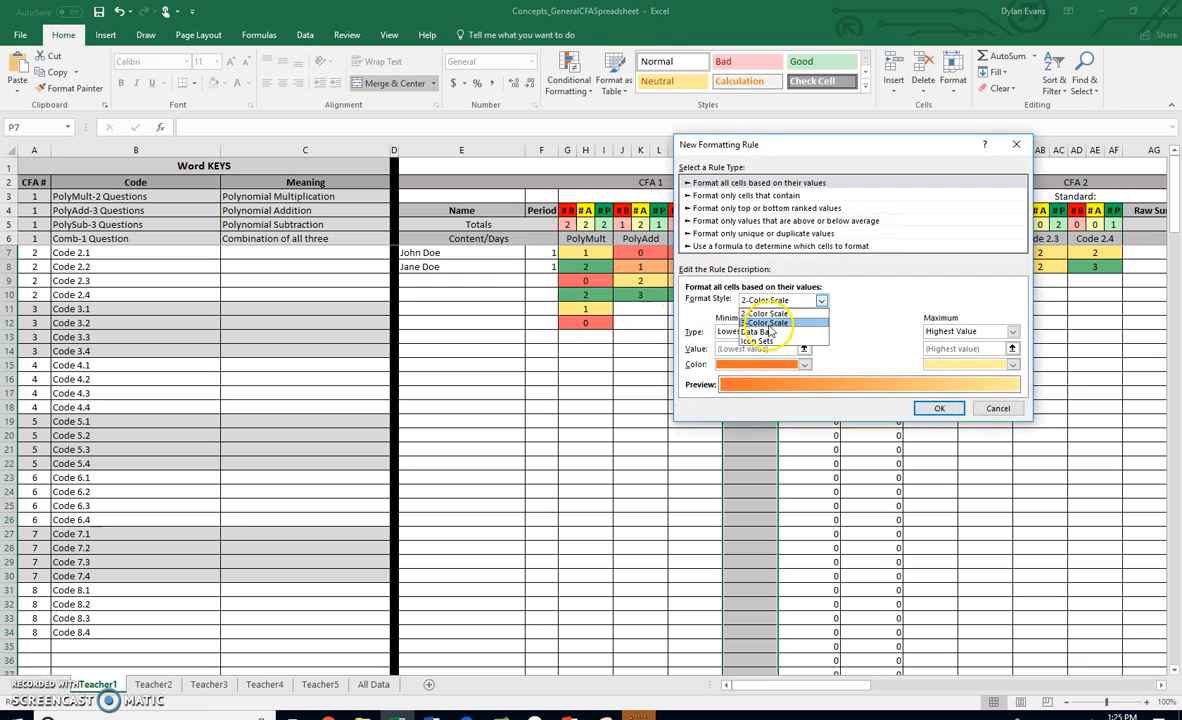
pyautogui.click(765, 313)
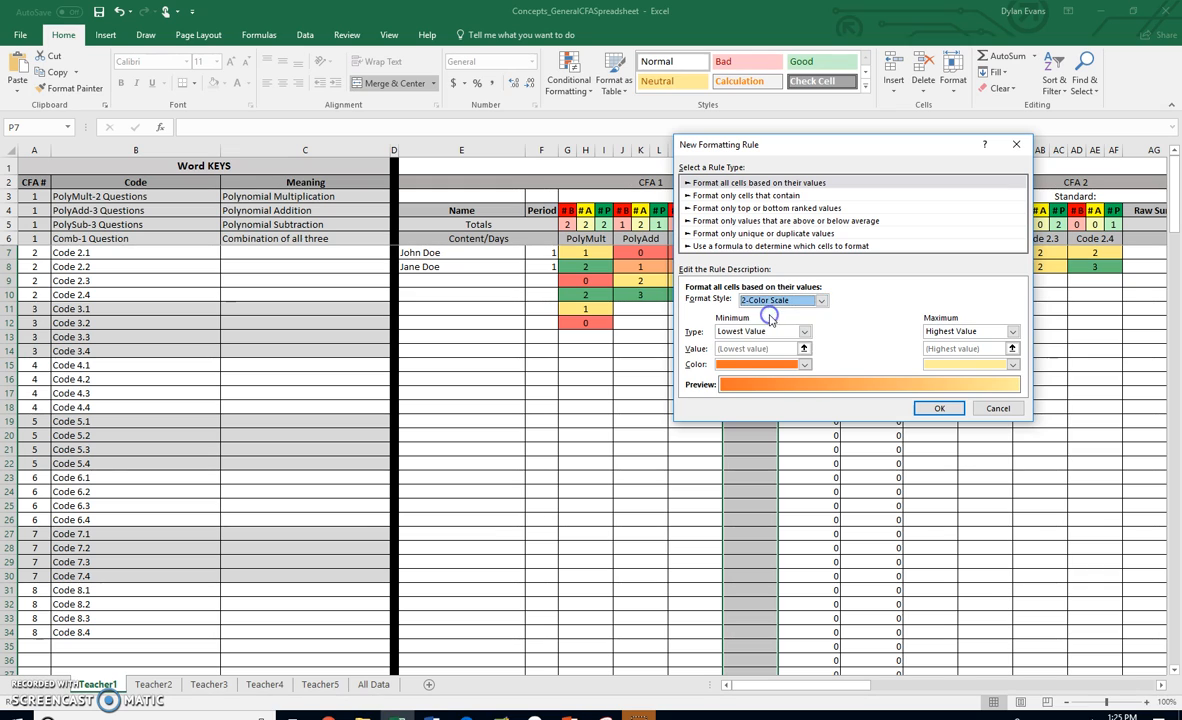
pyautogui.click(745, 331)
pyautogui.click(755, 345)
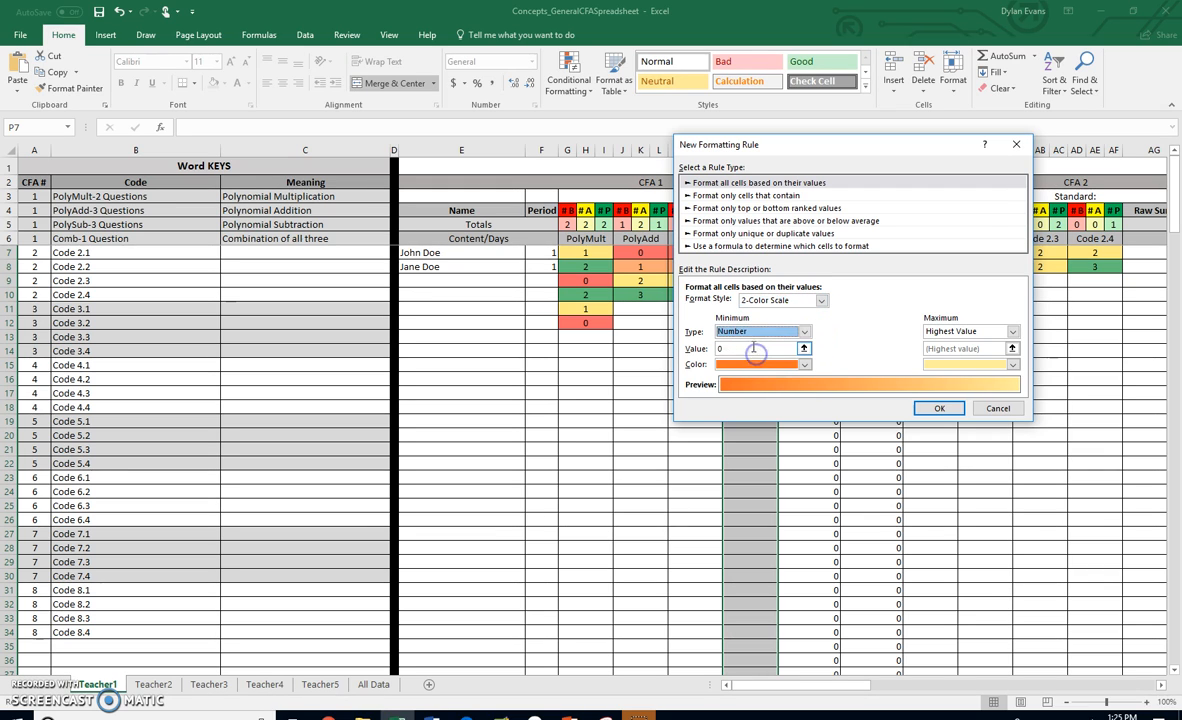
pyautogui.click(962, 331)
pyautogui.click(959, 350)
pyautogui.click(948, 349)
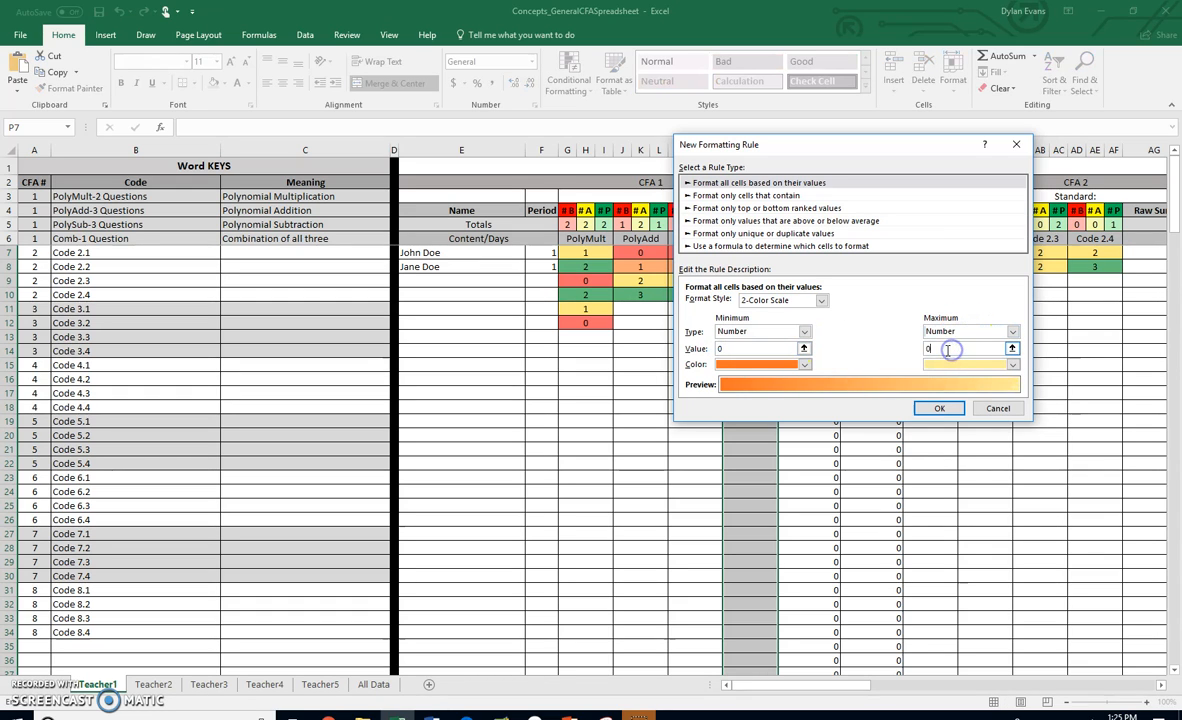
# - Color the scale's minimum red and its maximum green, then apply the rule
pyautogui.click(804, 365)
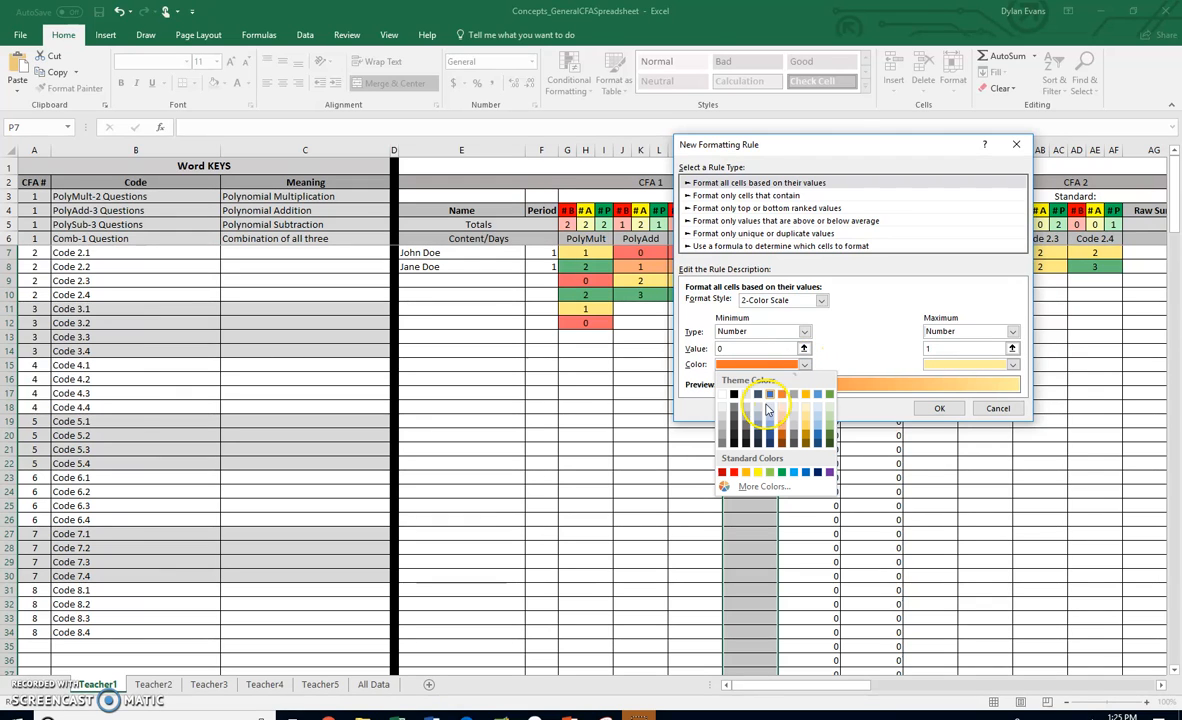
pyautogui.click(734, 472)
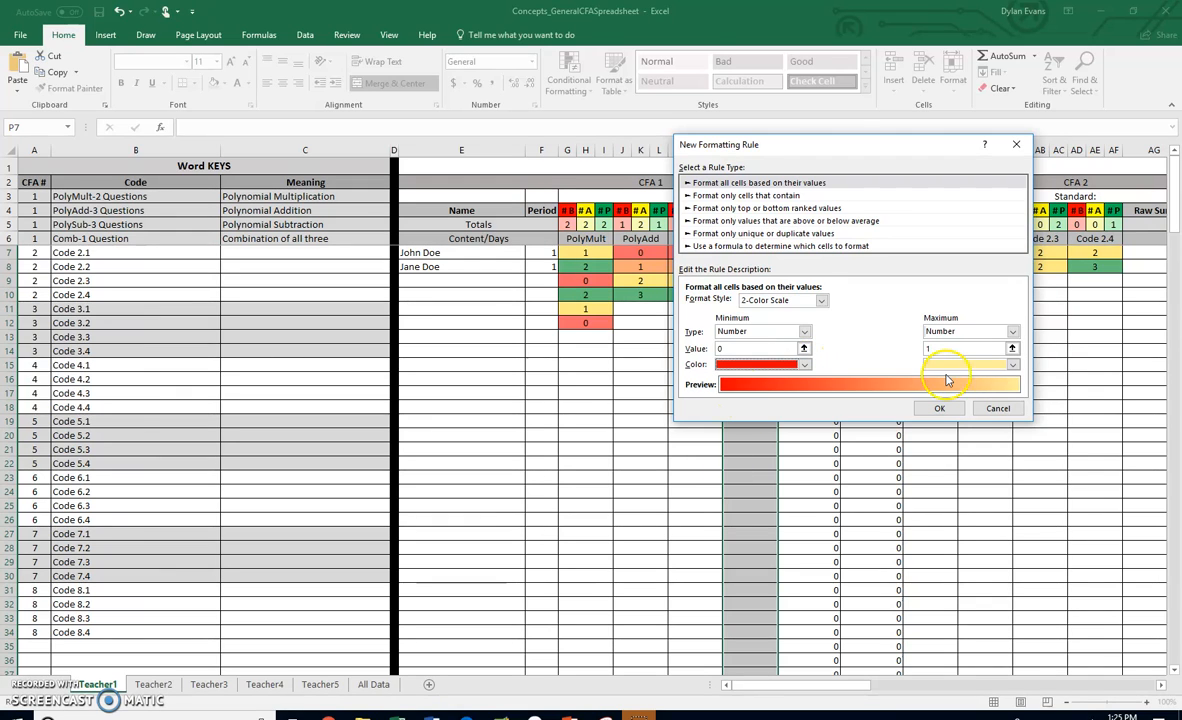
pyautogui.click(1013, 364)
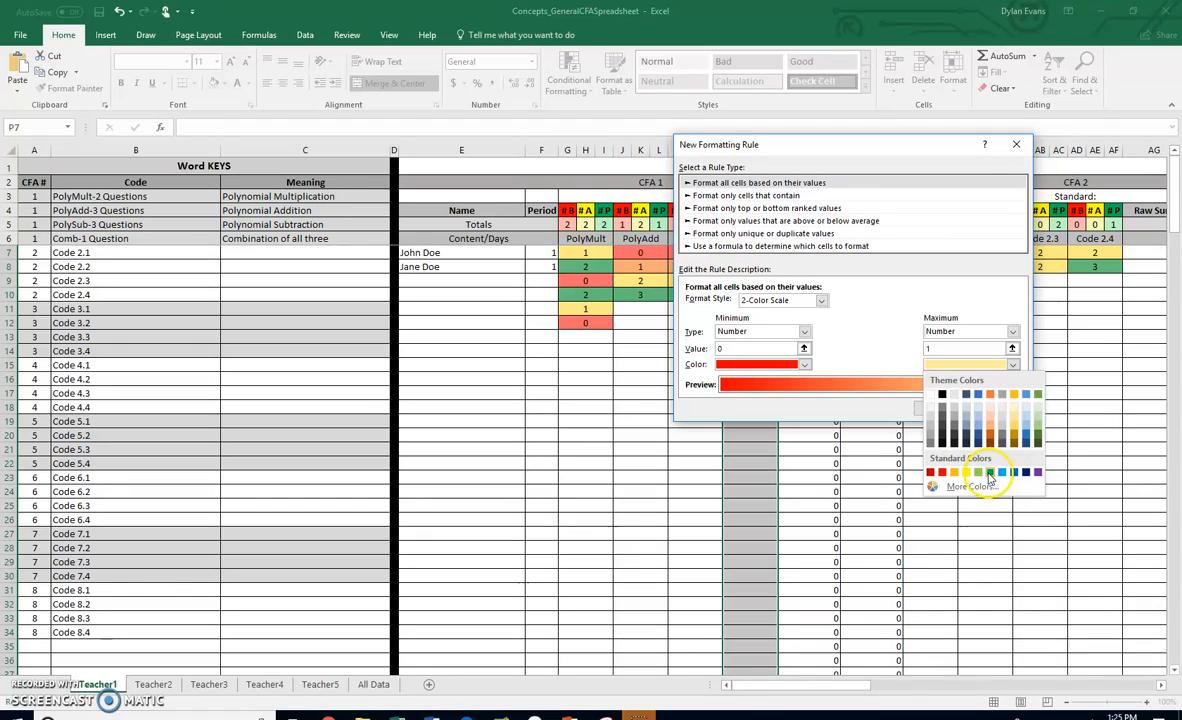
pyautogui.click(988, 472)
pyautogui.click(941, 410)
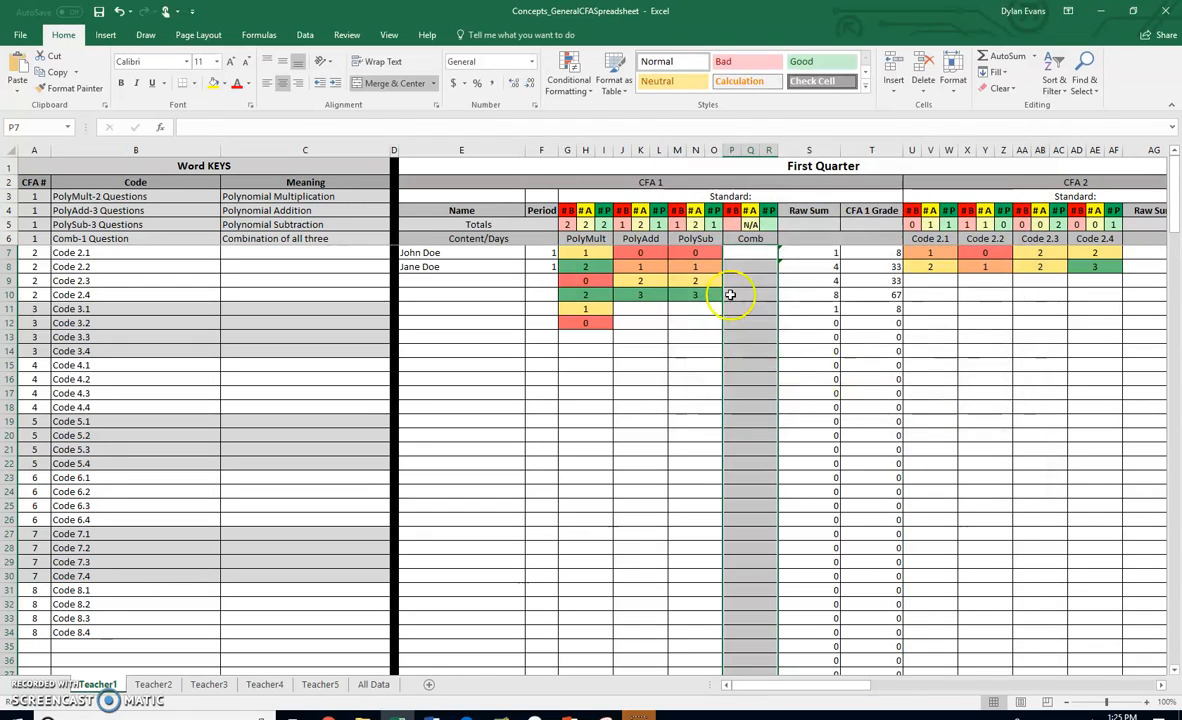
# - Enter test scores 0 and 1 in Comb cells P7 and P8
pyautogui.press('Return')
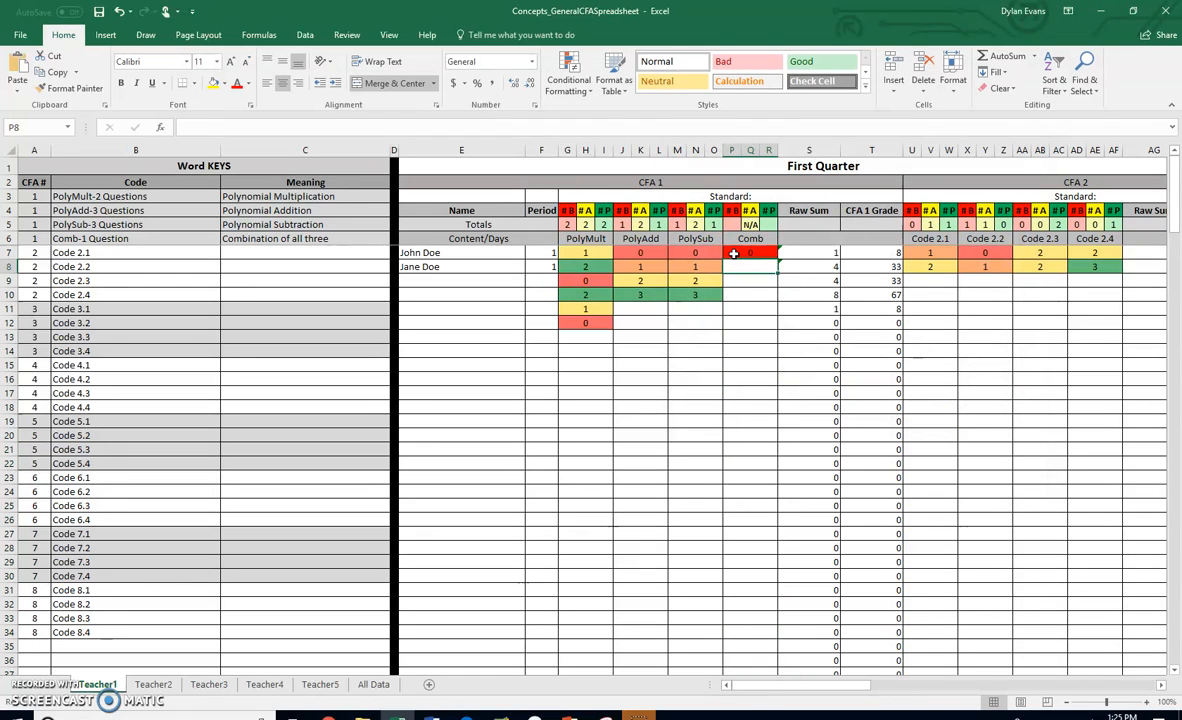
pyautogui.write('1')
pyautogui.press('Return')
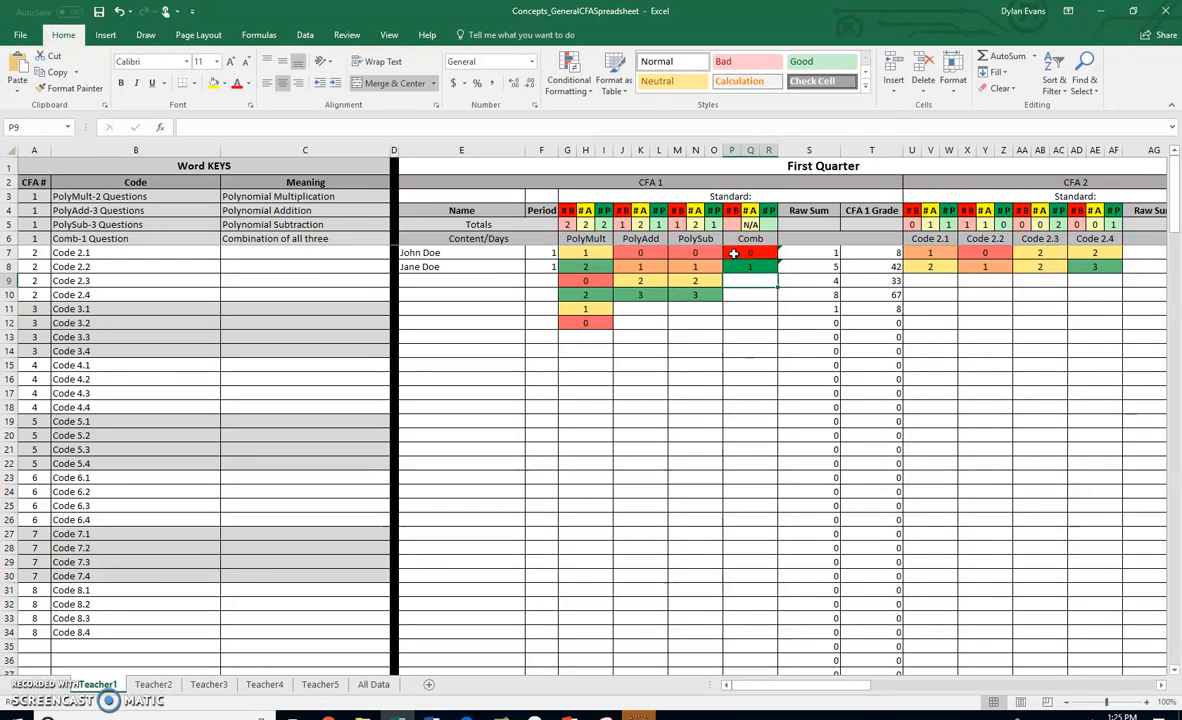
pyautogui.press('Up')
pyautogui.press('Left')
pyautogui.press('Down')
pyautogui.press('Up')
pyautogui.press('Right')
pyautogui.press('Right')
pyautogui.press('Right')
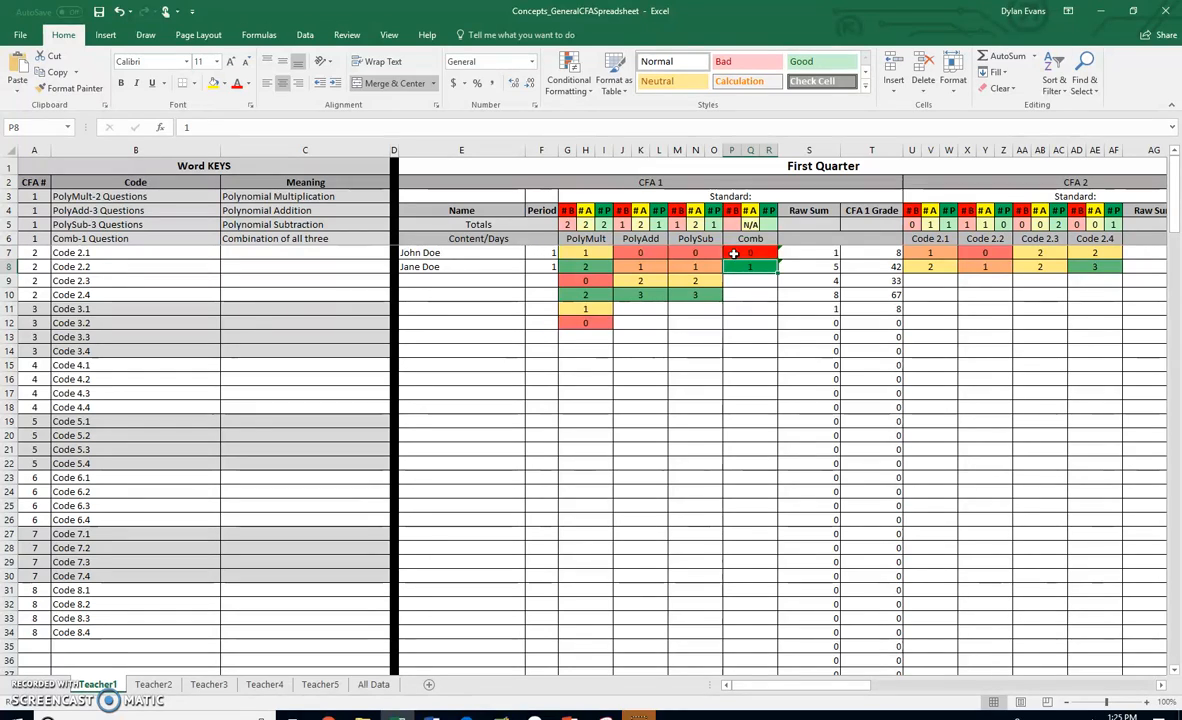
# - Copy the below-count COUNTIF formula from PolySub cell M5 into the Comb below total cell P5
pyautogui.click(731, 225)
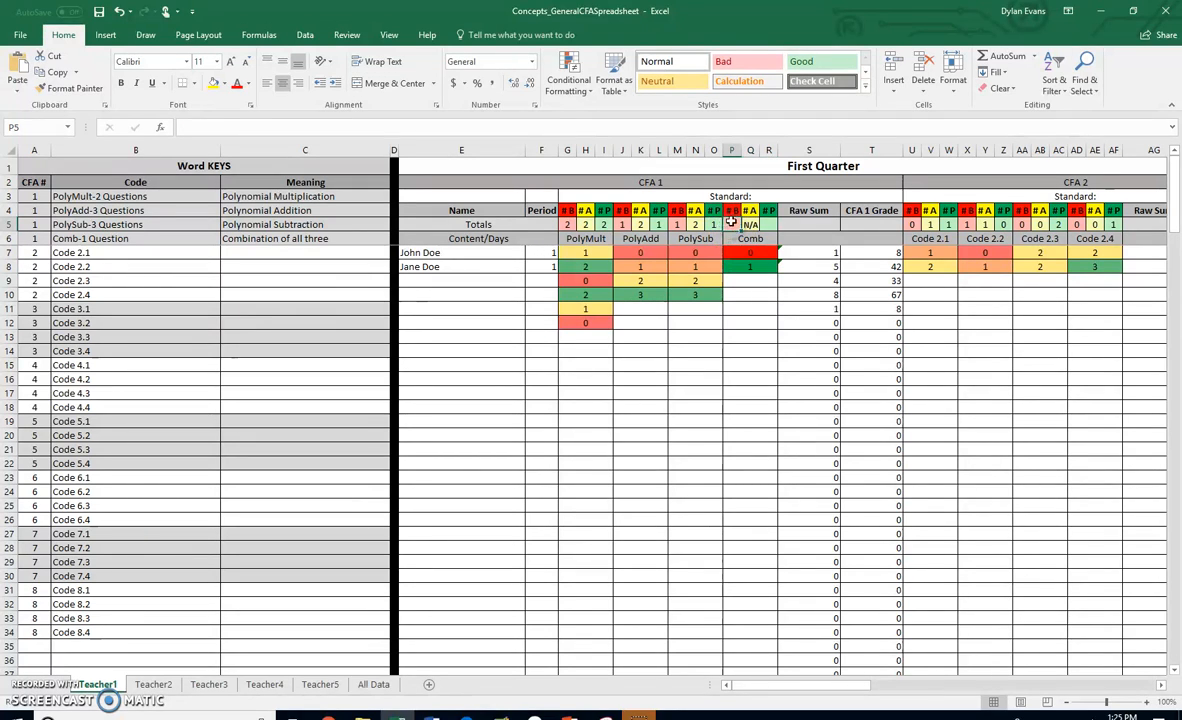
pyautogui.click(679, 225)
pyautogui.click(208, 127)
pyautogui.moveTo(208, 127); pyautogui.dragTo(187, 124)
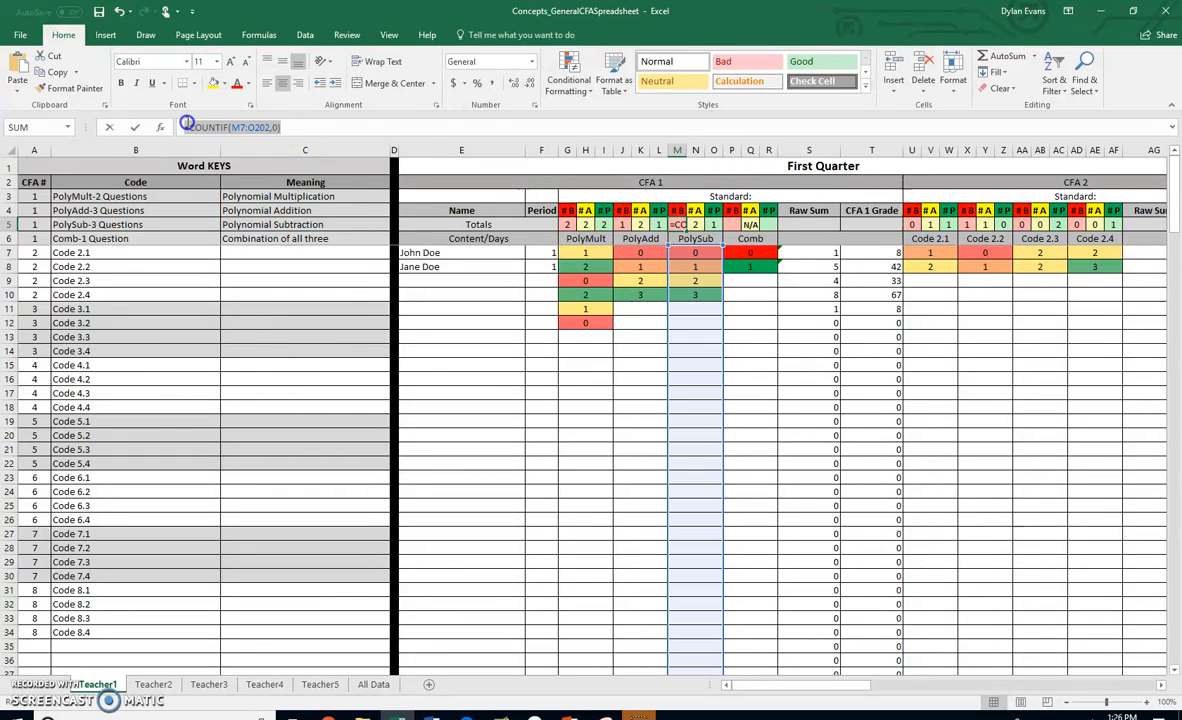
pyautogui.click(703, 297)
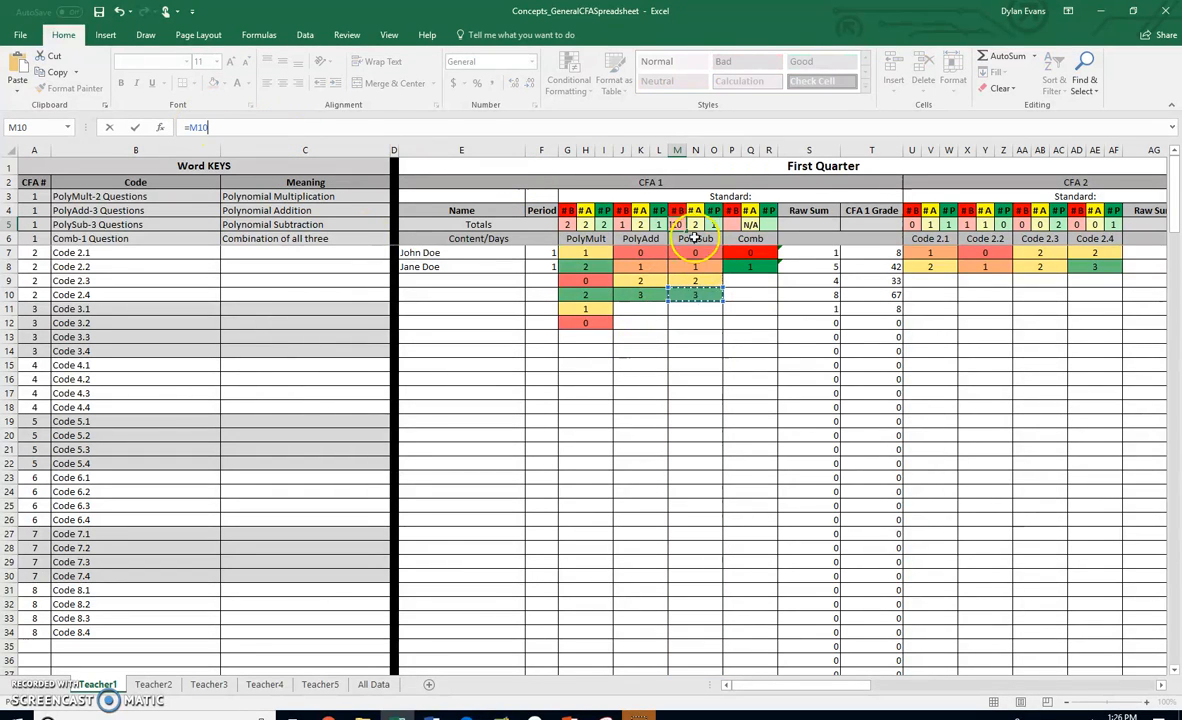
pyautogui.click(109, 127)
pyautogui.hotkey('ctrl', 'c')
pyautogui.click(731, 224)
pyautogui.hotkey('ctrl', 'v')
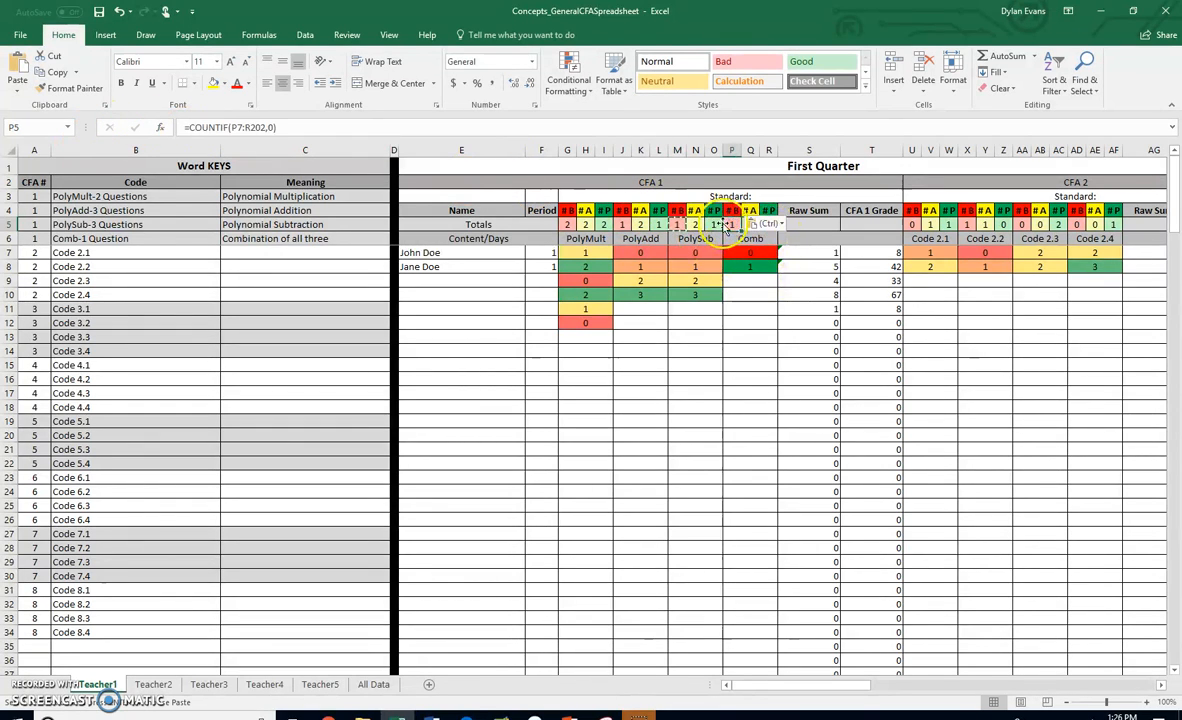
pyautogui.click(785, 337)
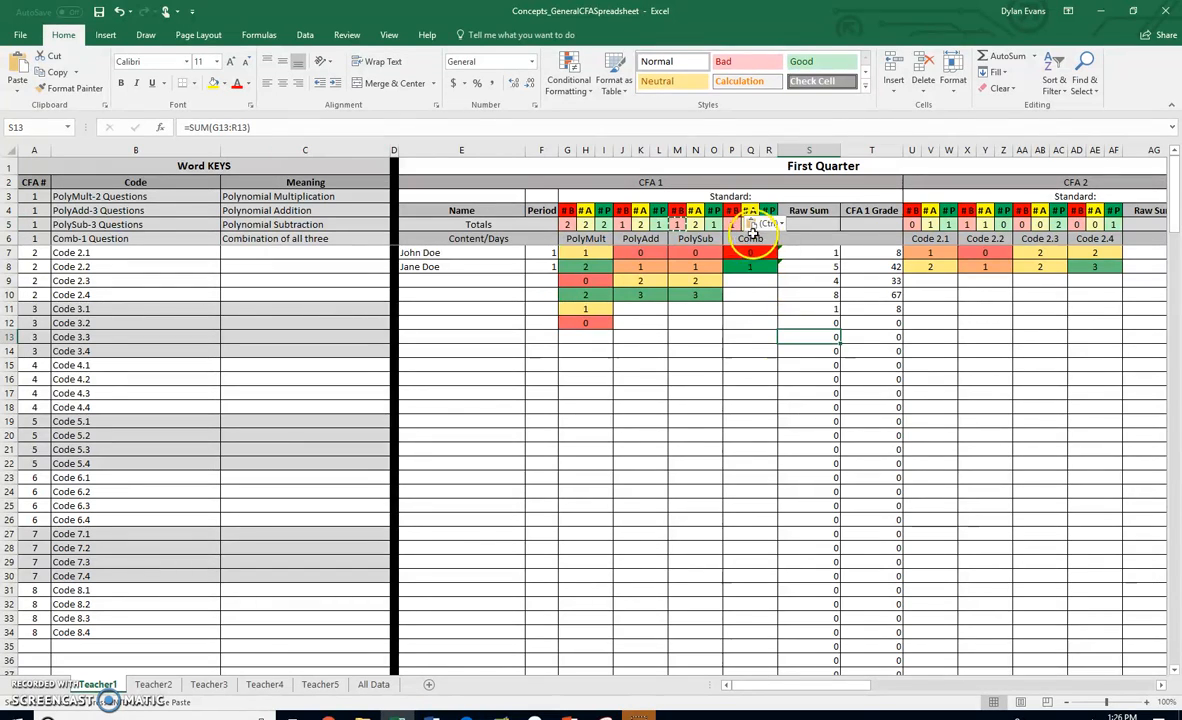
pyautogui.click(756, 298)
pyautogui.click(766, 224)
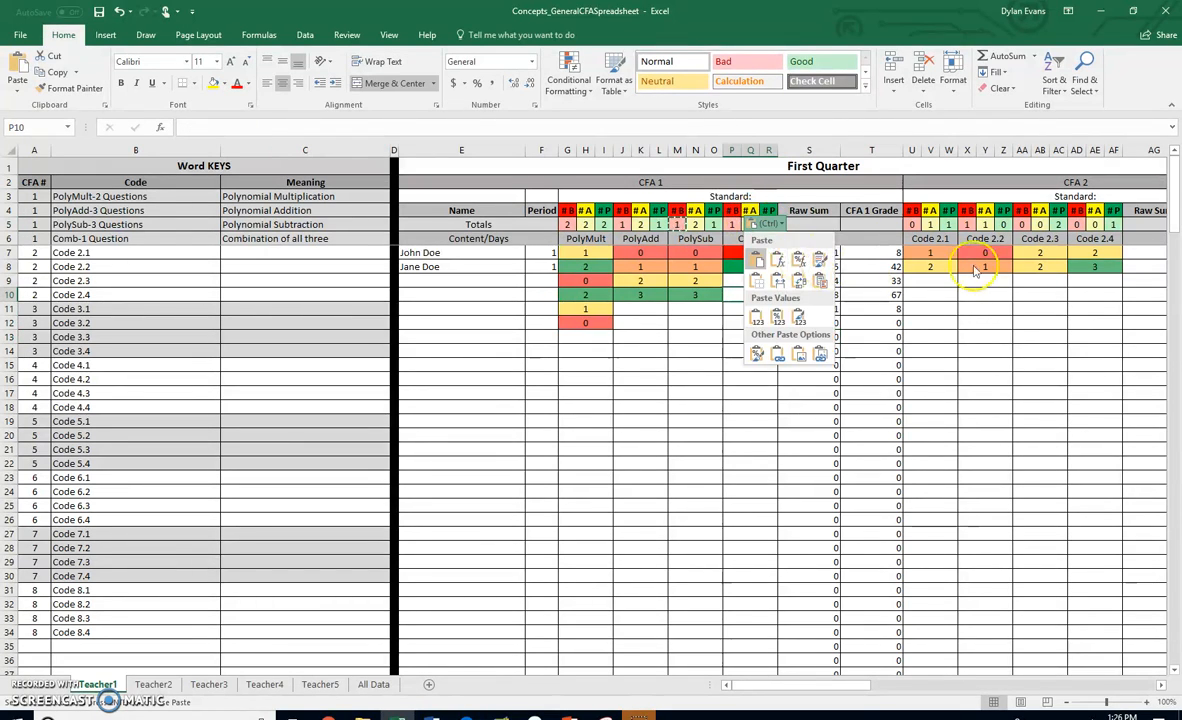
pyautogui.press('Escape')
pyautogui.click(662, 363)
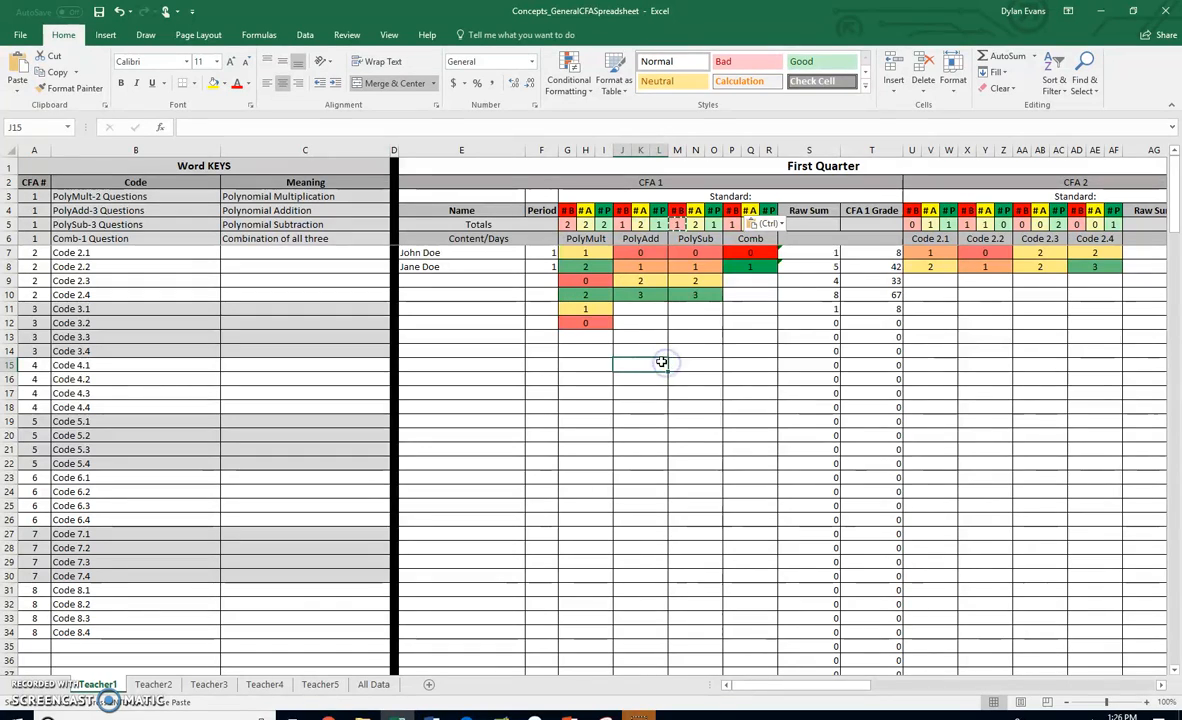
pyautogui.hotkey('ctrl', 'c')
# - Enter =COUNTIF(P7:R202,1) in the Comb proficient total cell R5
pyautogui.click(770, 224)
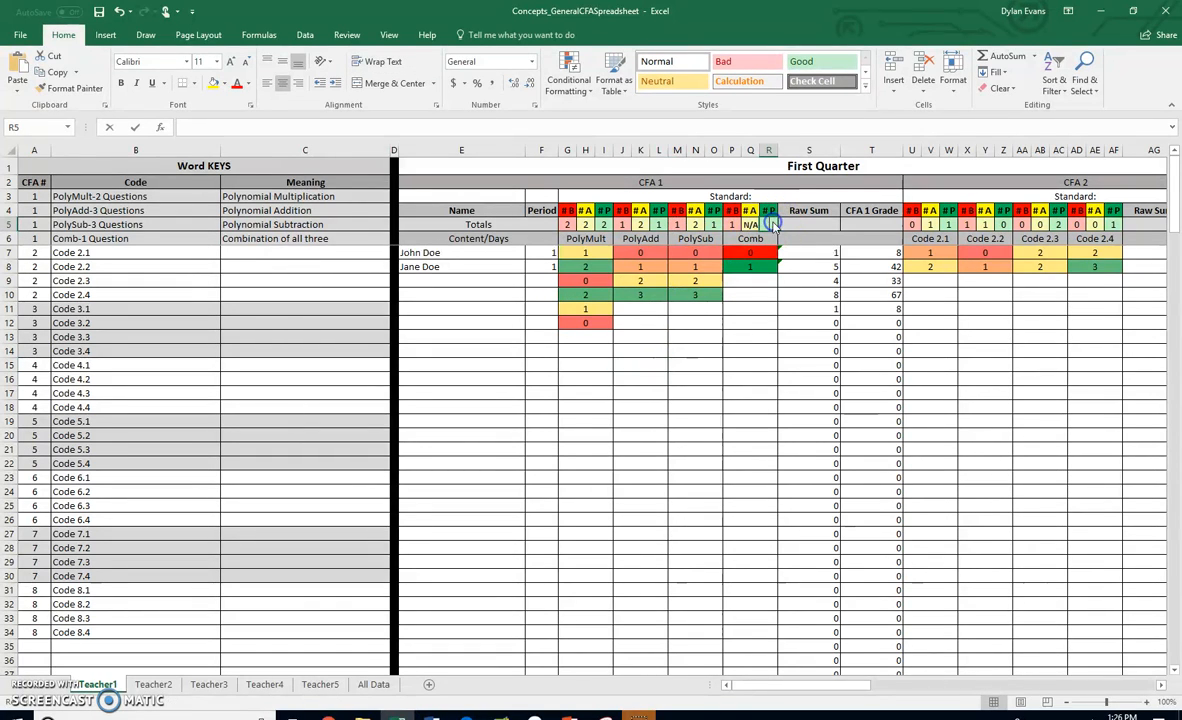
pyautogui.doubleClick(770, 224)
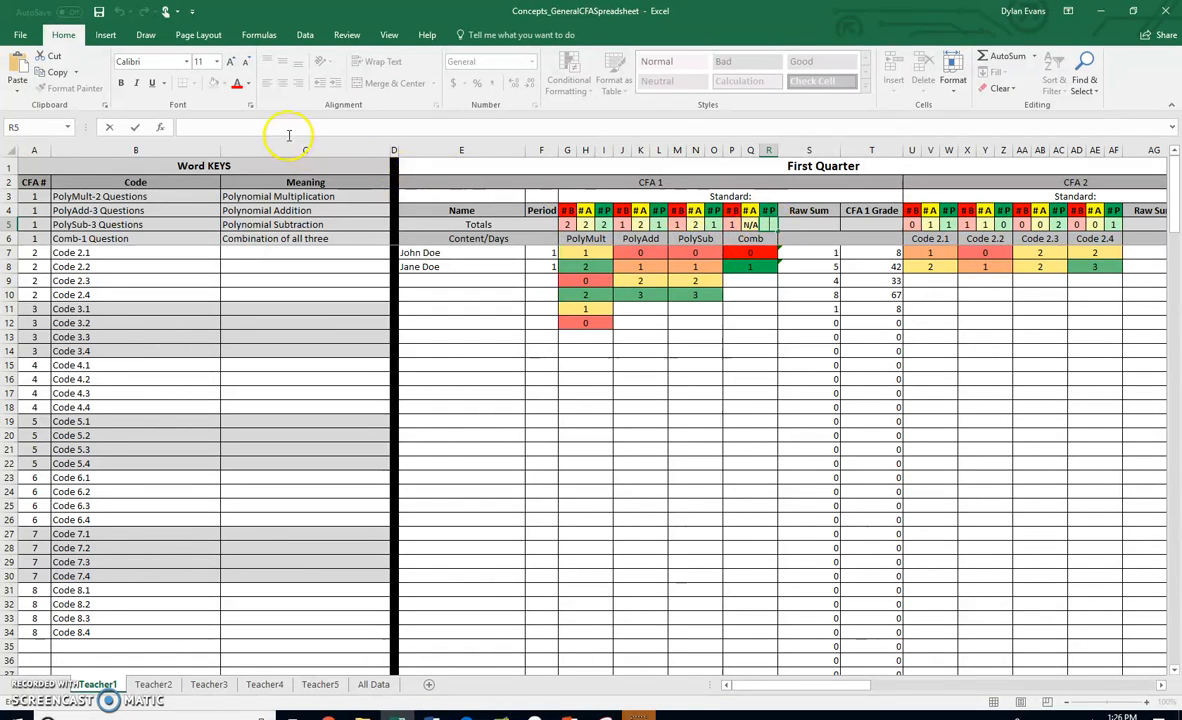
pyautogui.write('=COUNTIT')
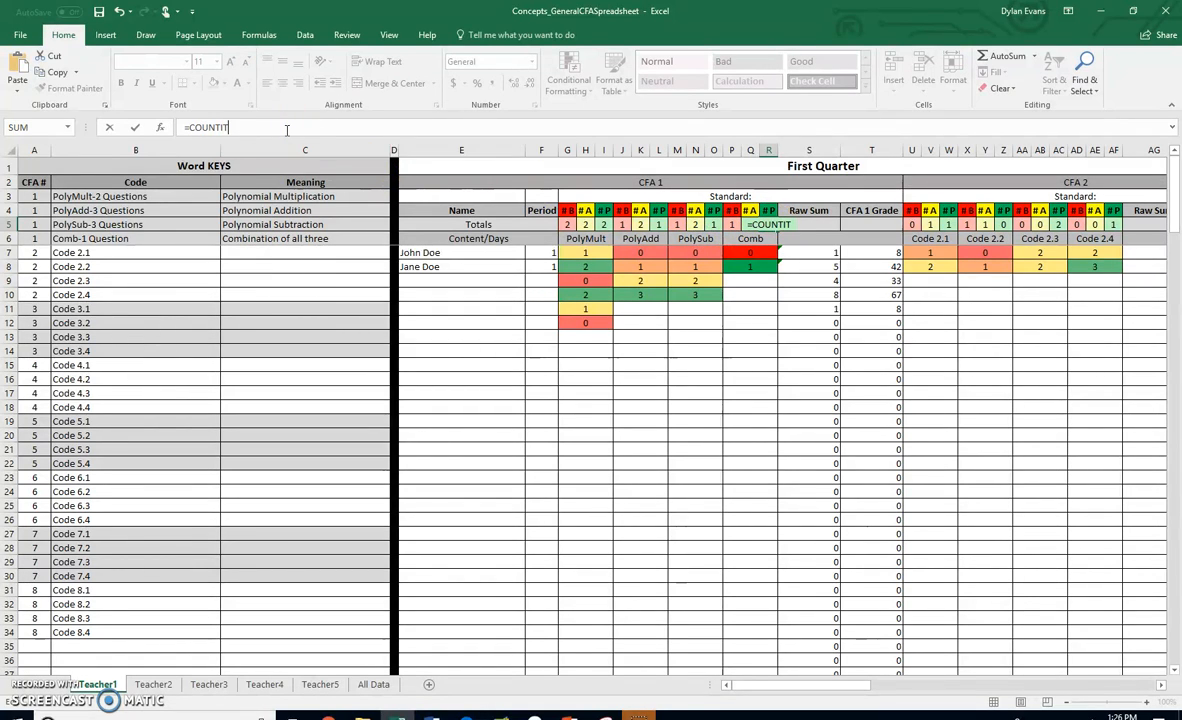
pyautogui.press('BackSpace')
pyautogui.write('F(')
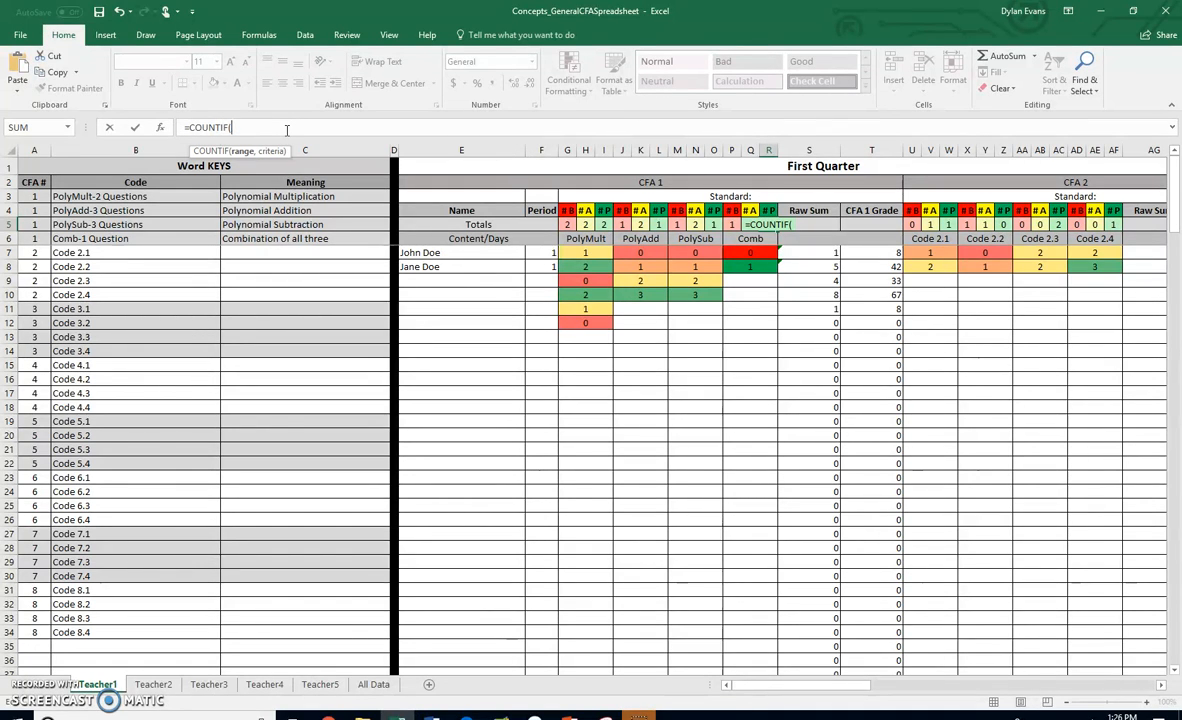
pyautogui.write('P7')
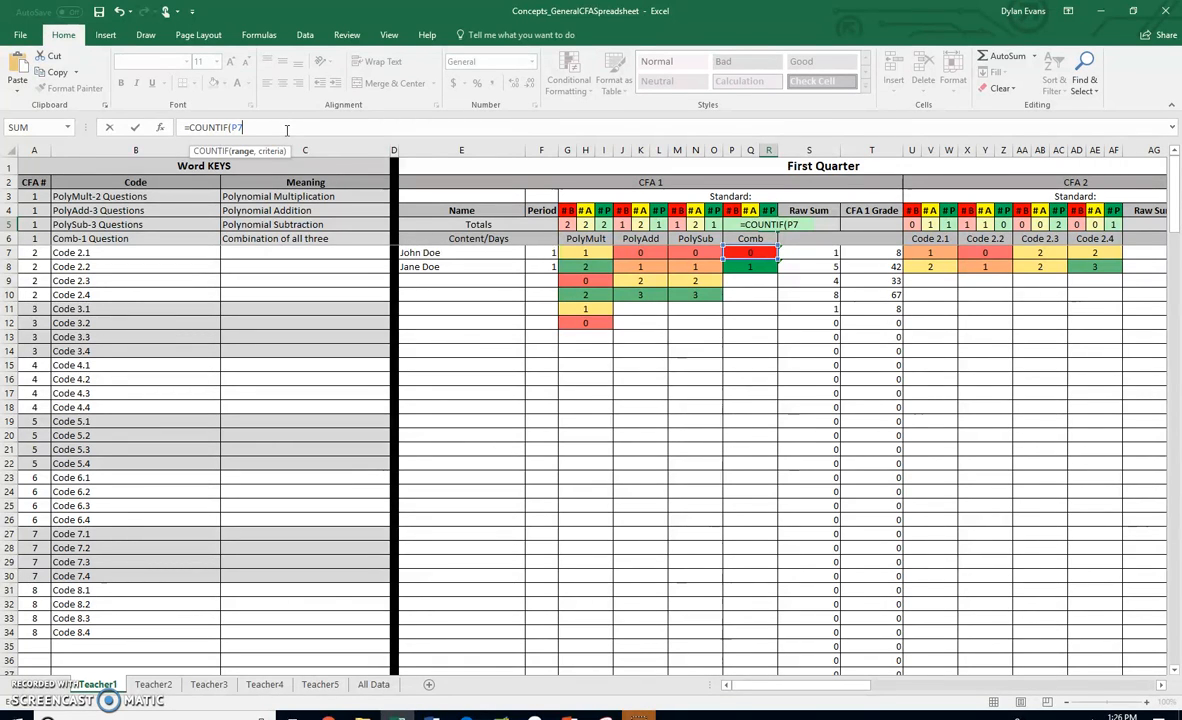
pyautogui.write(':R202')
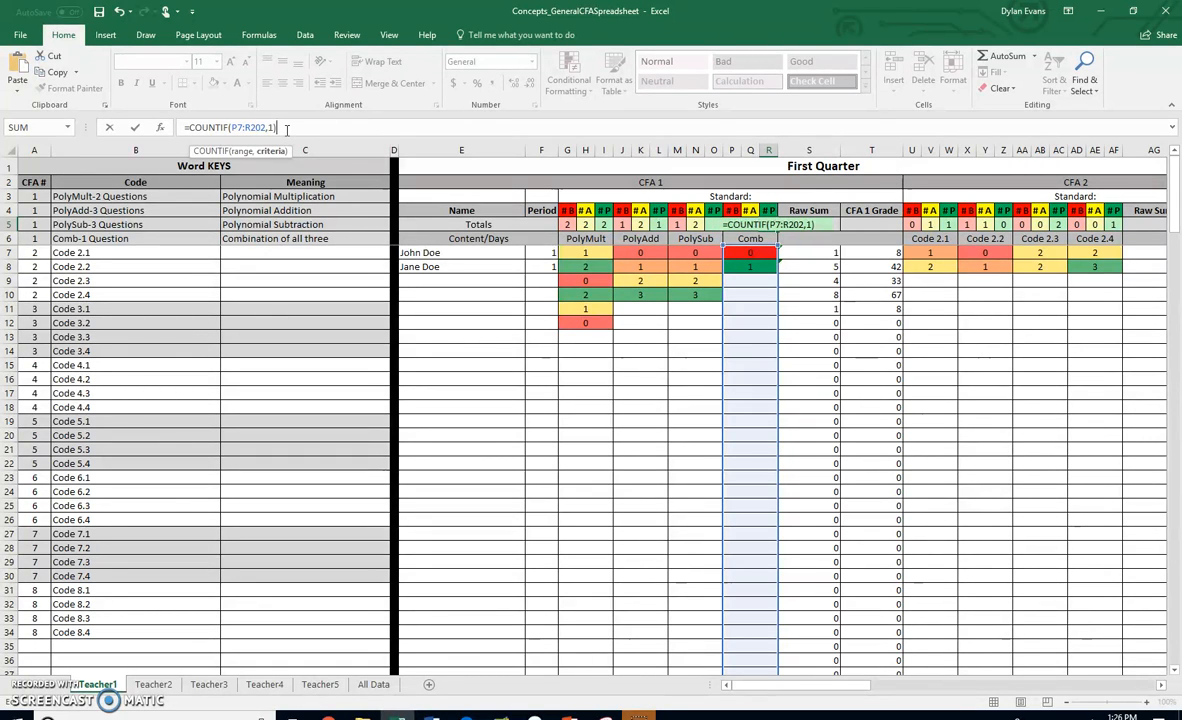
pyautogui.write(',1)')
pyautogui.press('Return')
pyautogui.click(750, 265)
pyautogui.moveTo(756, 282); pyautogui.dragTo(760, 354)
pyautogui.click(755, 397)
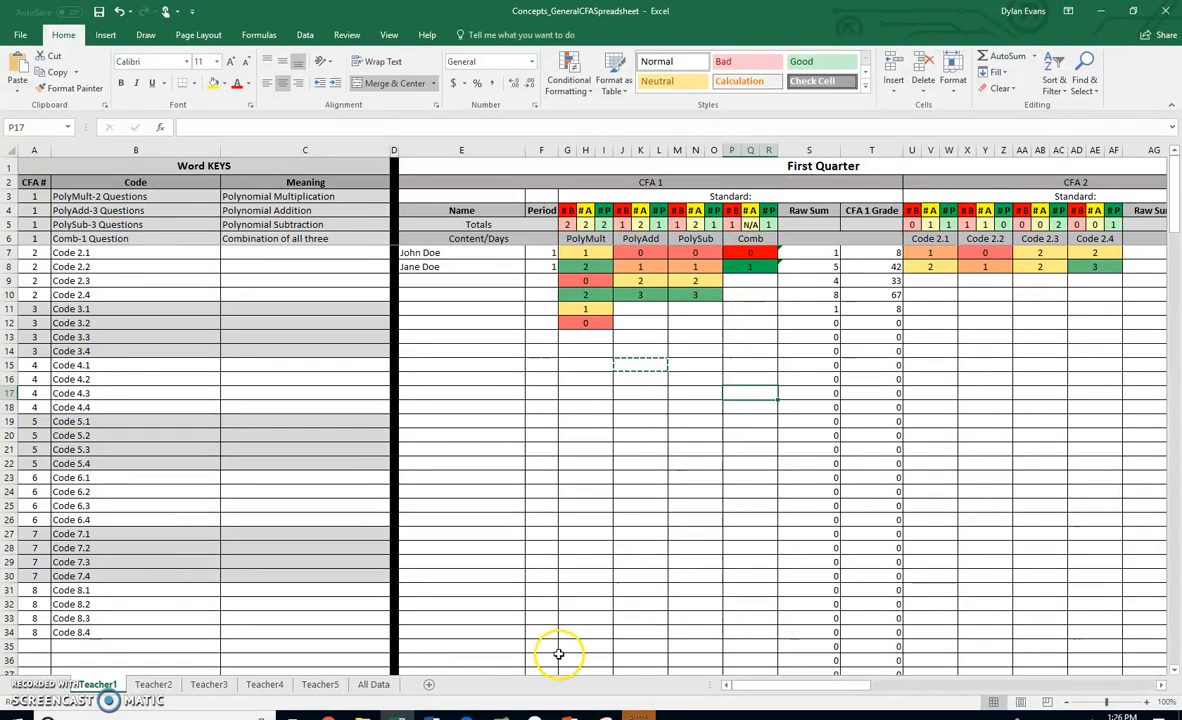
# - On the All Data sheet, rename the CFA #1 concepts to Poly Mult, Poly Add, Poly Sub and Combination
pyautogui.click(373, 684)
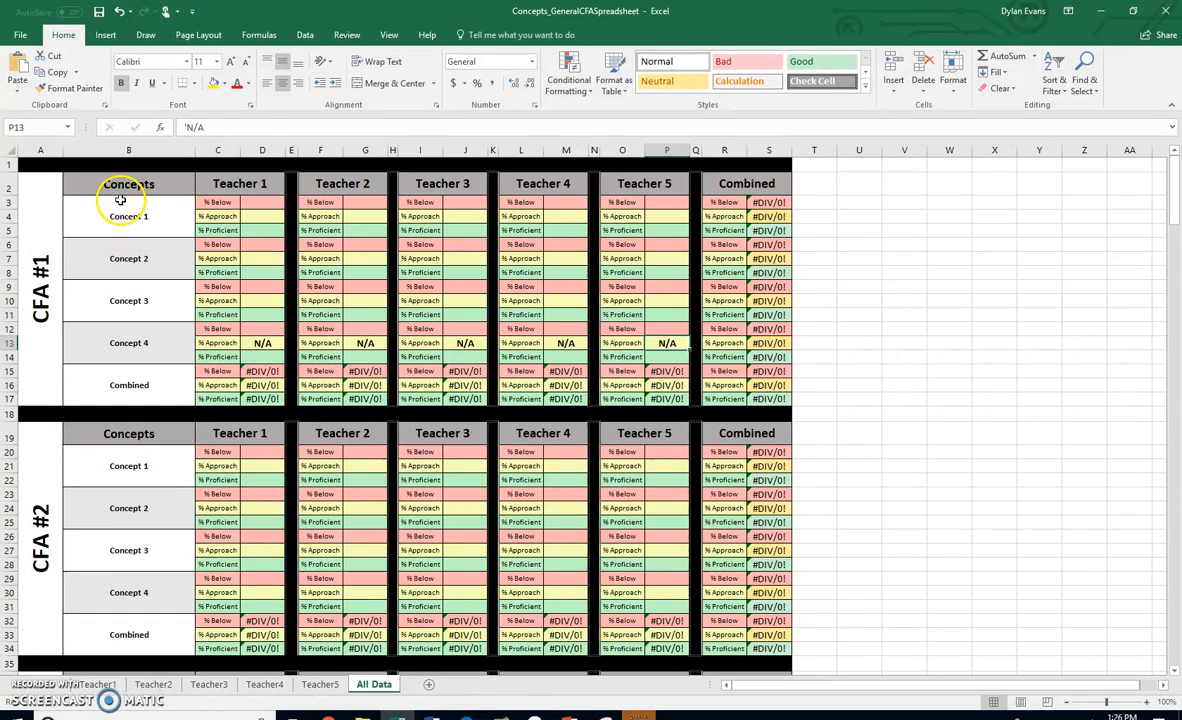
pyautogui.click(121, 204)
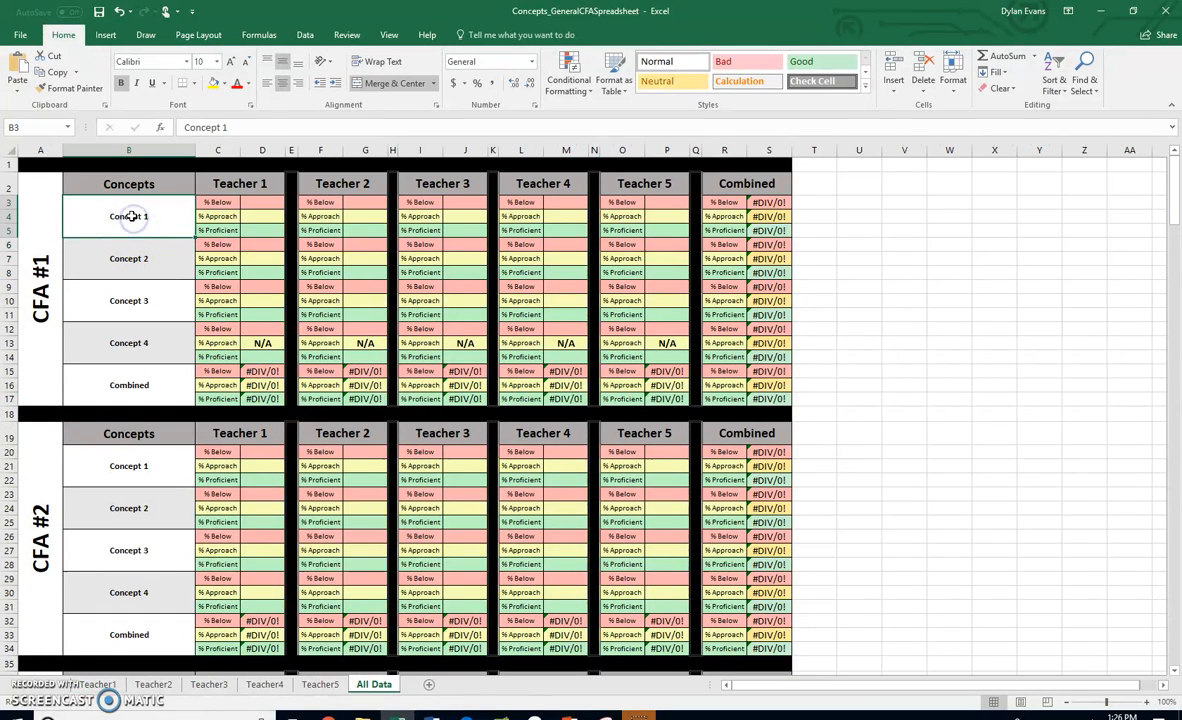
pyautogui.write('Poly Mult')
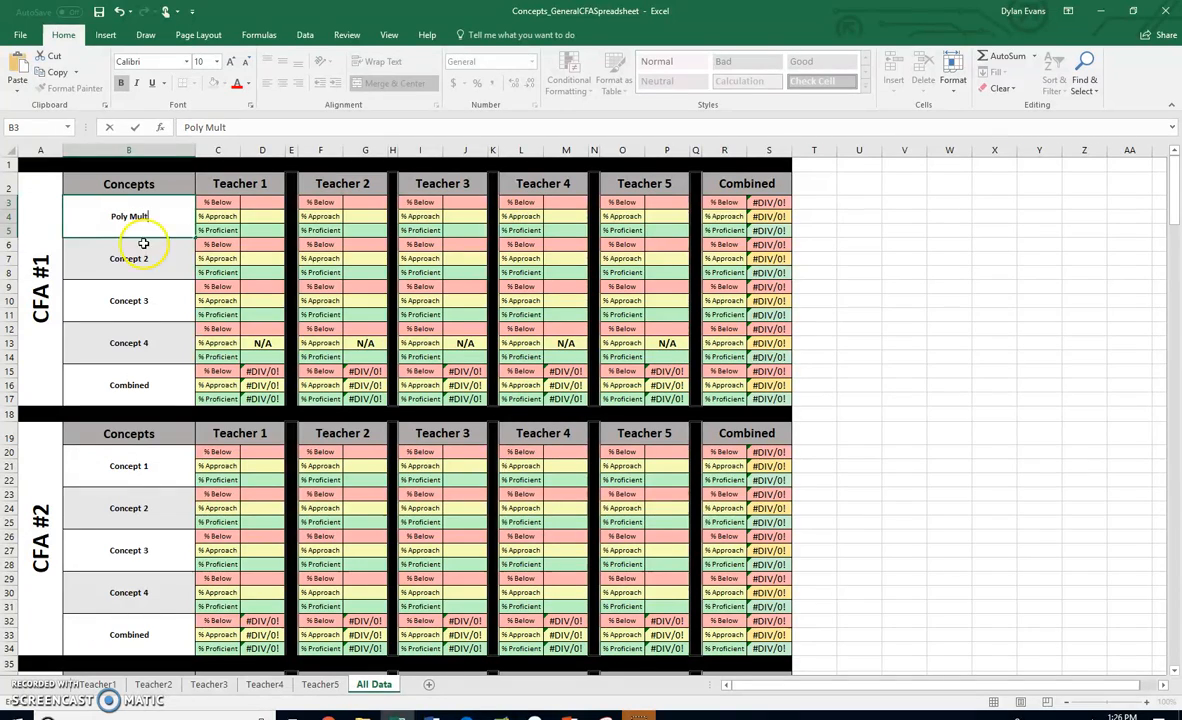
pyautogui.click(131, 259)
pyautogui.write('Poly Add')
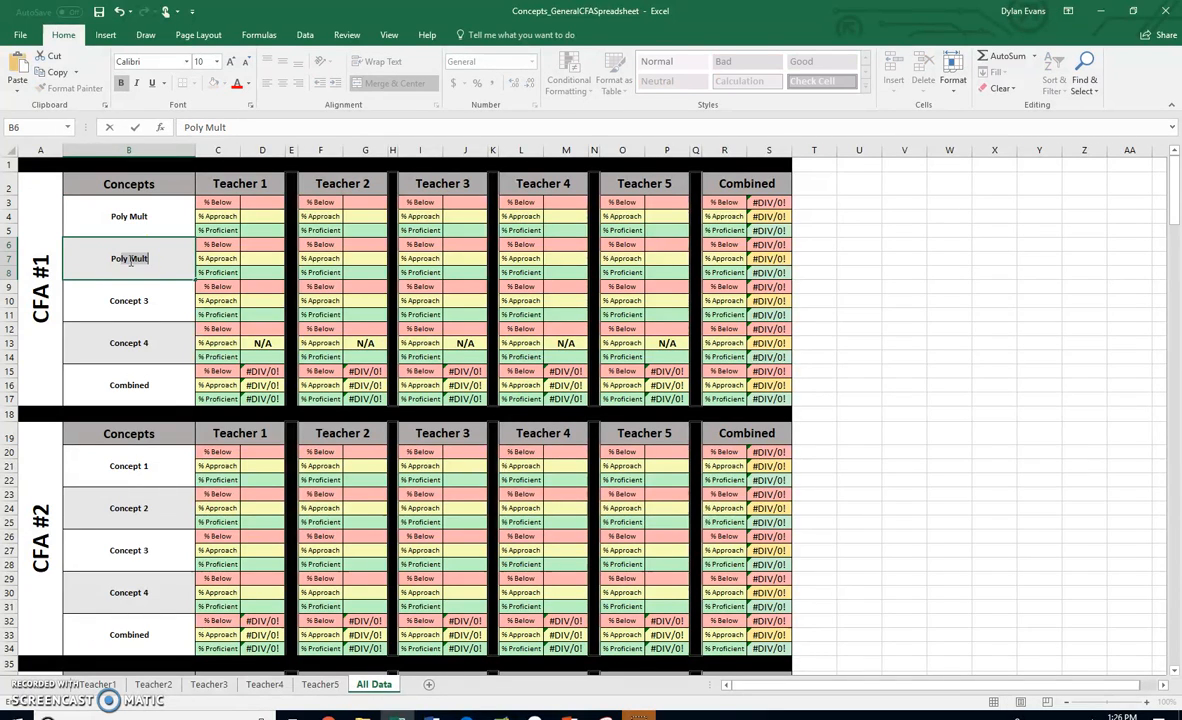
pyautogui.click(136, 298)
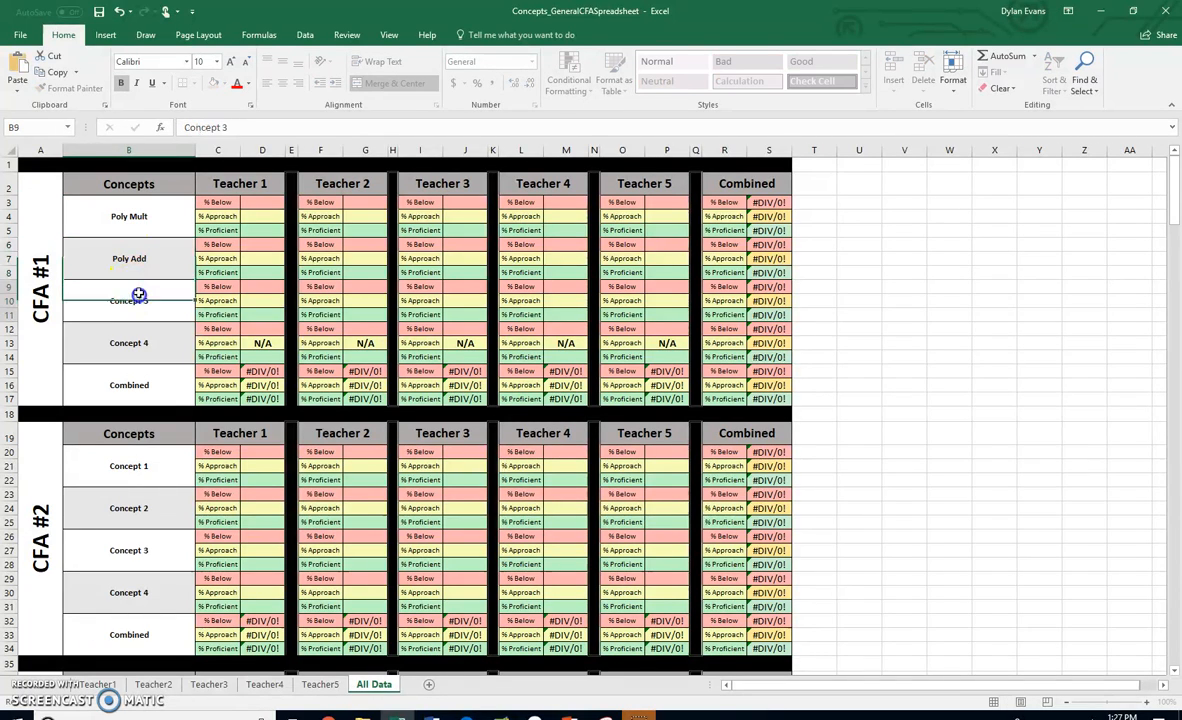
pyautogui.write('Poly Sub')
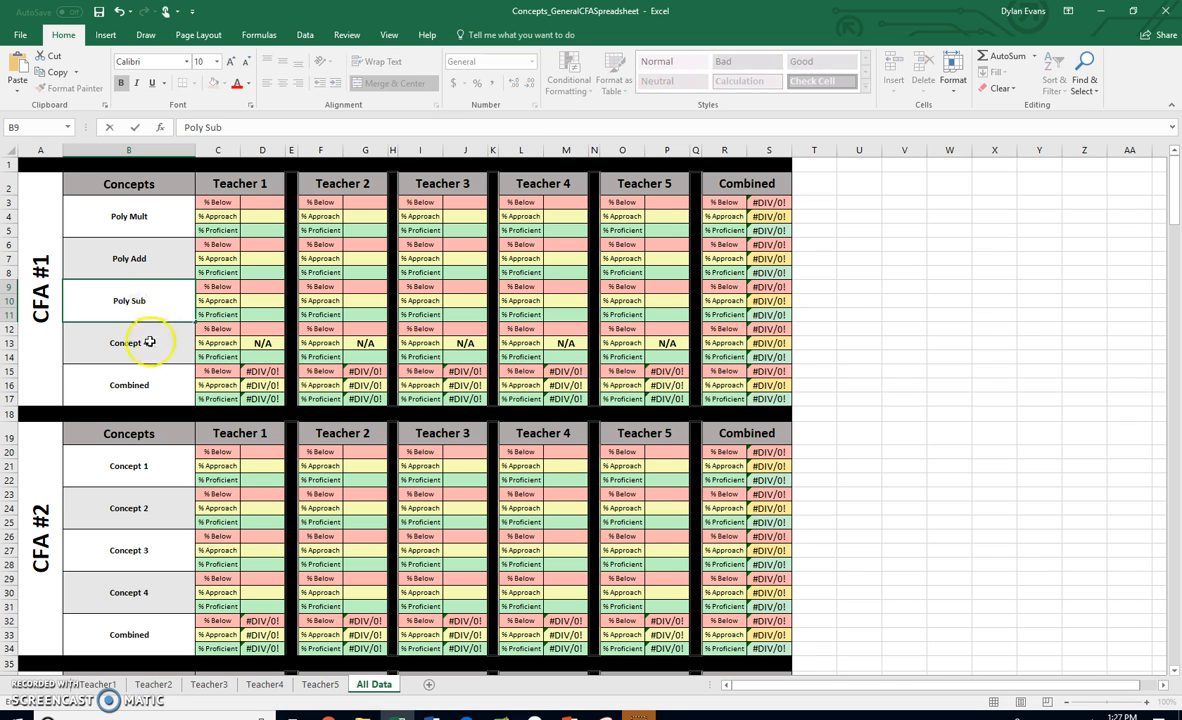
pyautogui.click(149, 342)
pyautogui.write('Combination')
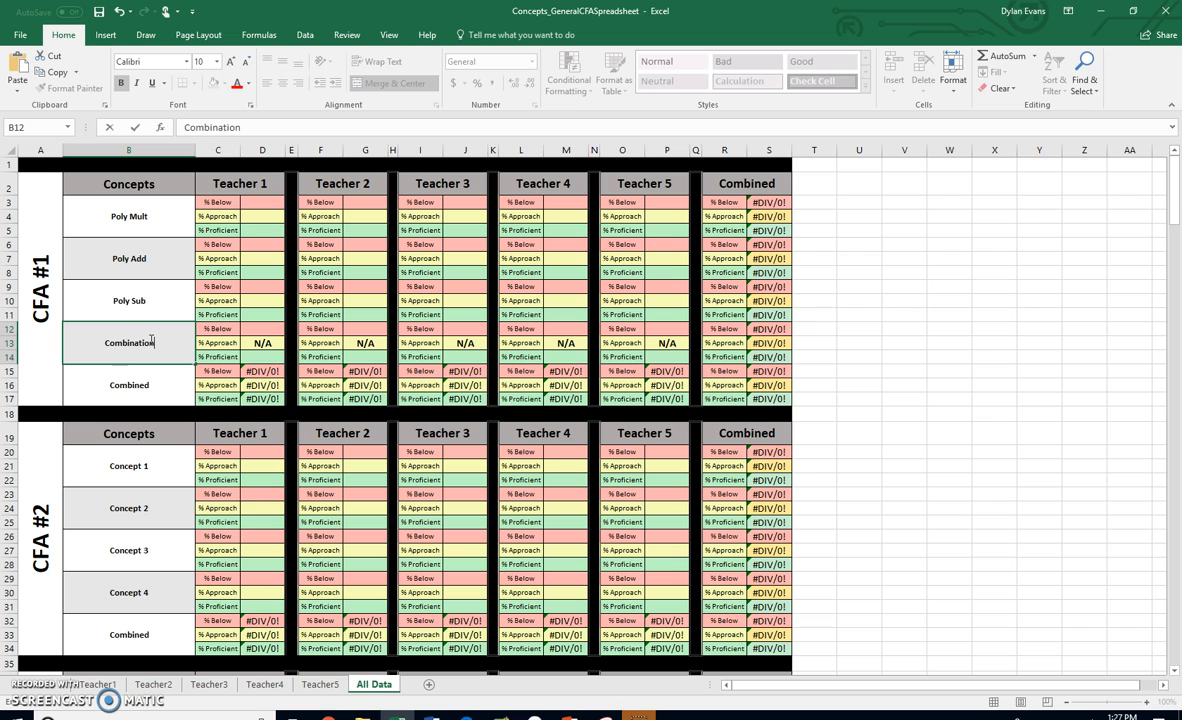
pyautogui.click(169, 377)
pyautogui.click(158, 340)
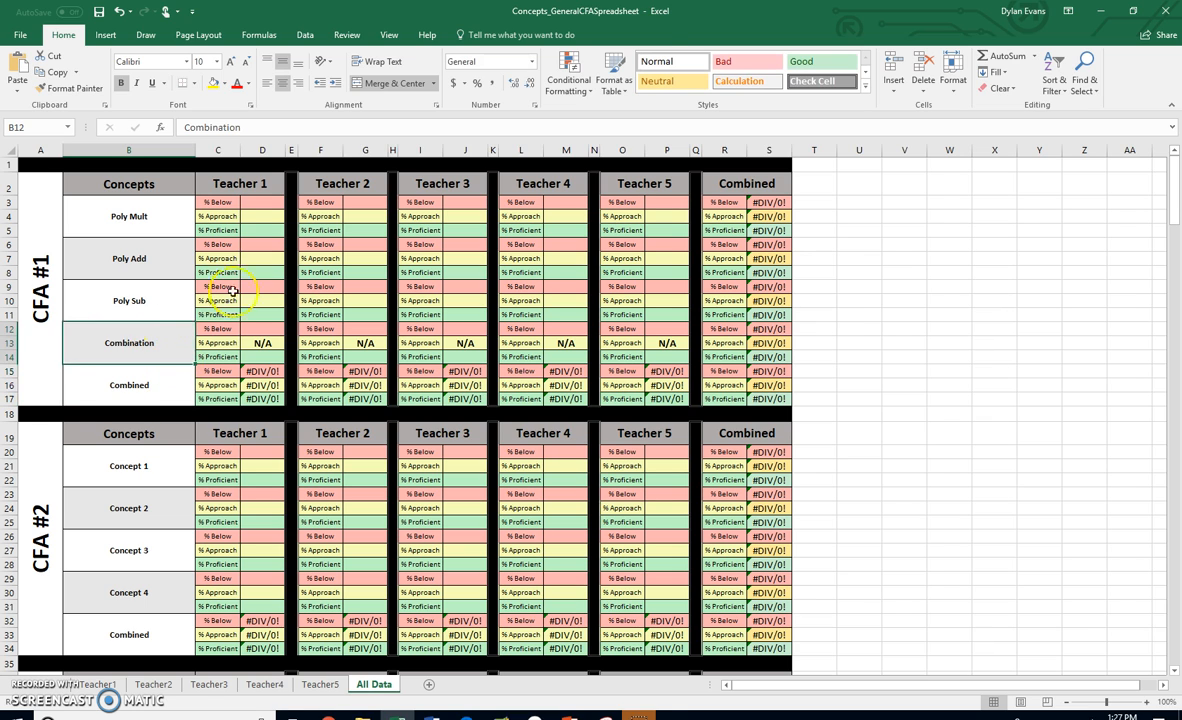
# - Compare the All Data concept labels with the word key codes on the Teacher1 sheet
pyautogui.click(252, 206)
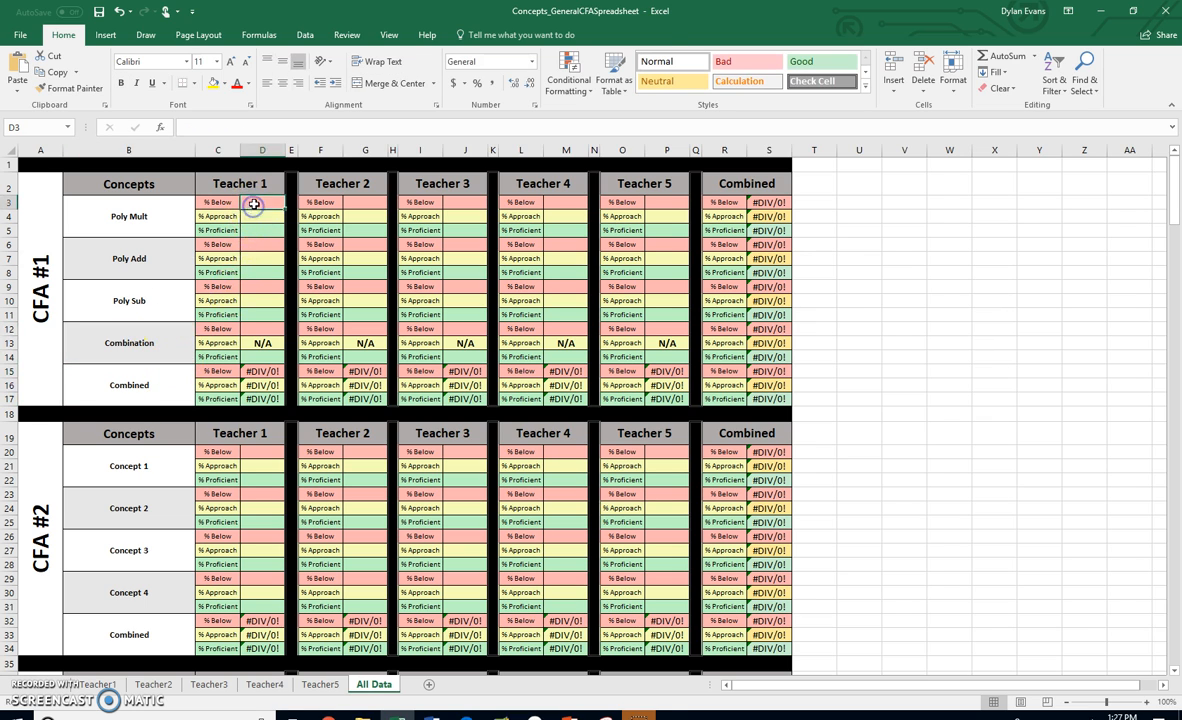
pyautogui.click(149, 206)
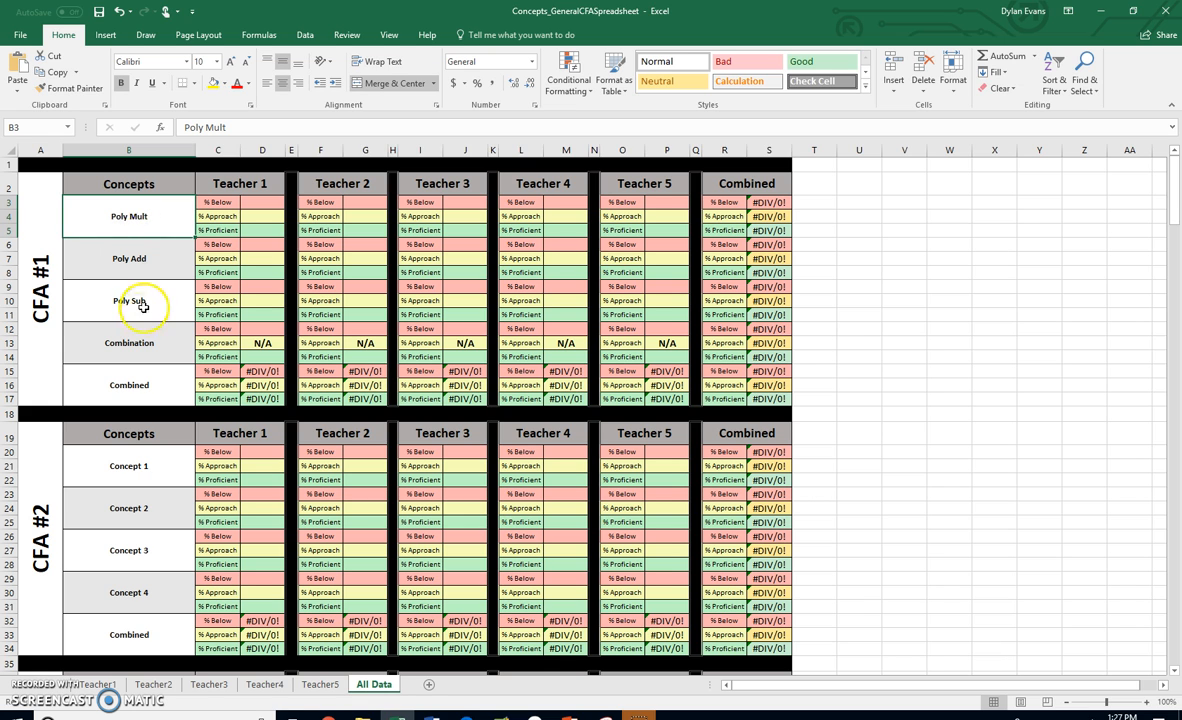
pyautogui.click(98, 684)
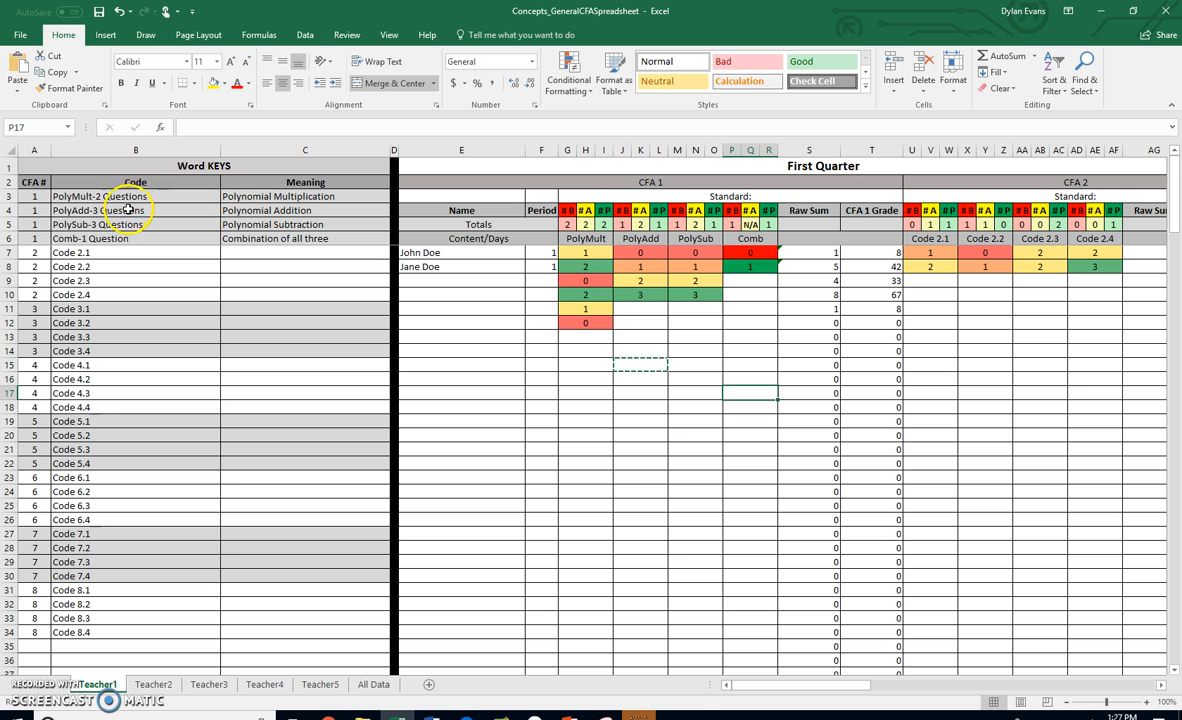
pyautogui.click(128, 210)
pyautogui.click(130, 224)
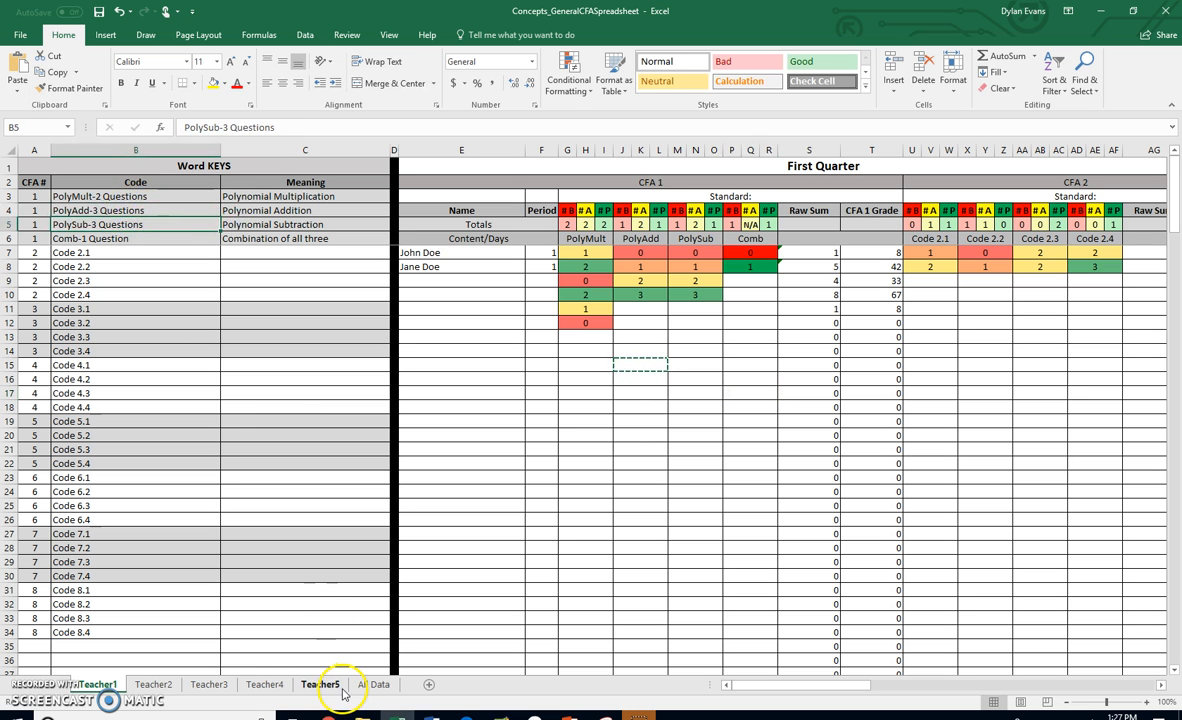
pyautogui.click(372, 684)
pyautogui.click(145, 301)
pyautogui.click(142, 257)
pyautogui.click(130, 300)
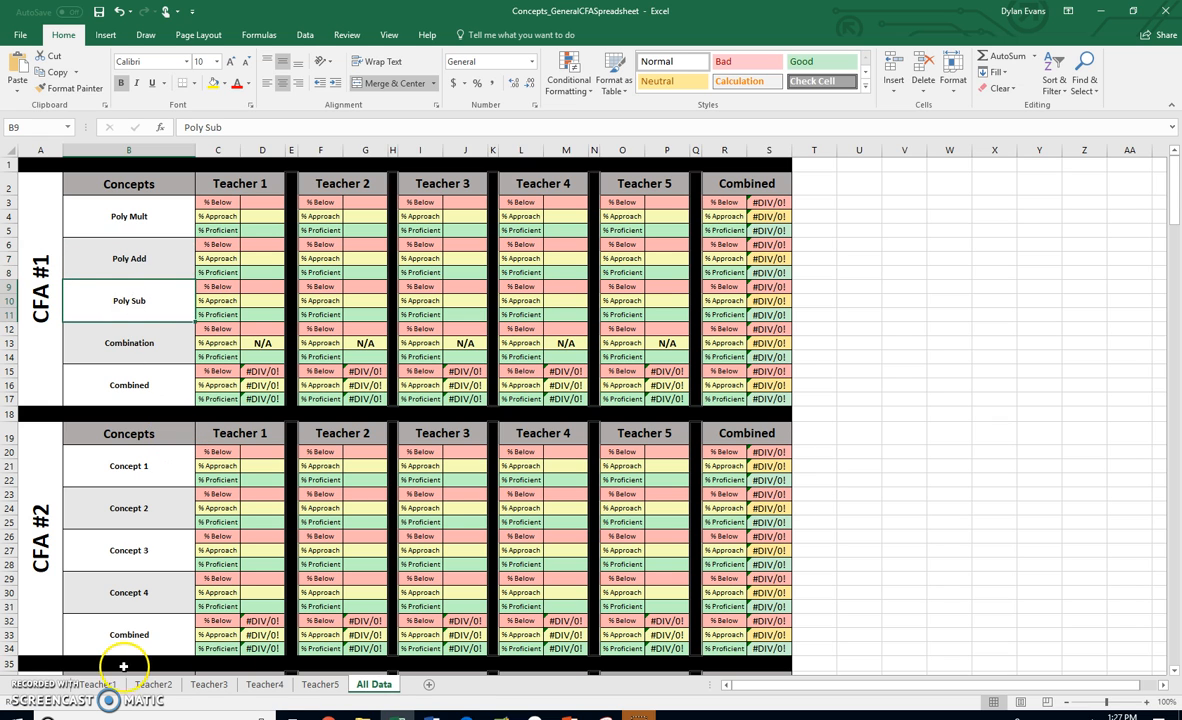
pyautogui.click(97, 684)
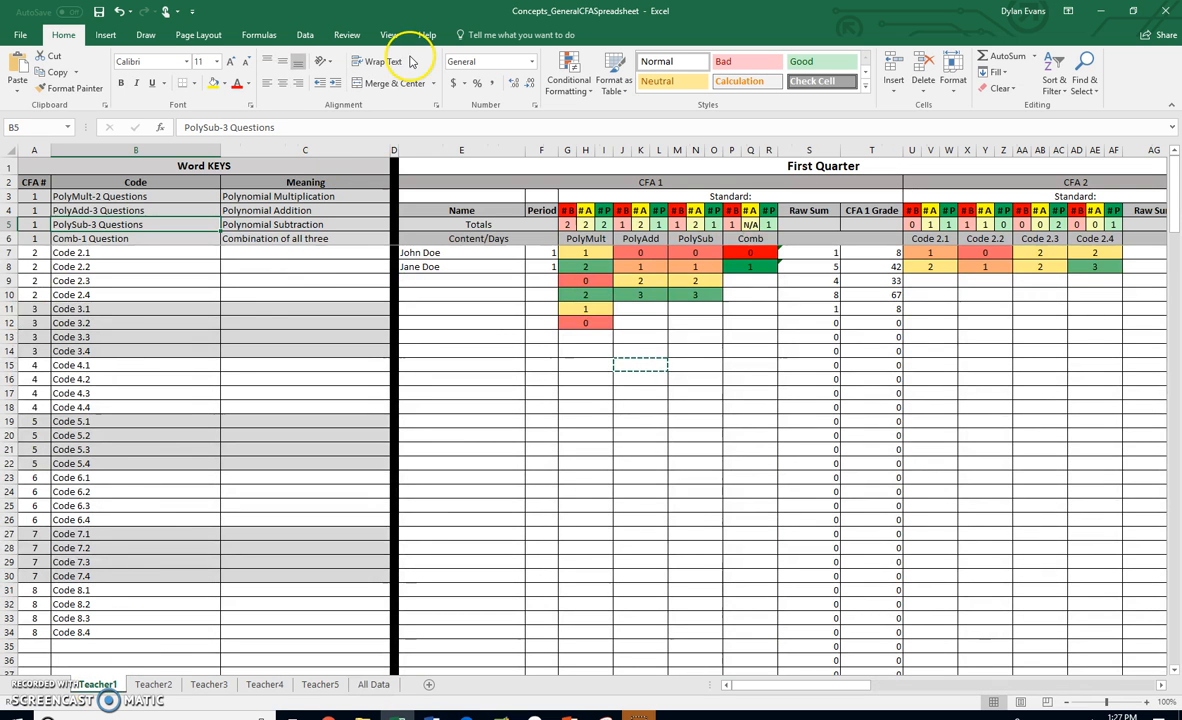
pyautogui.click(134, 238)
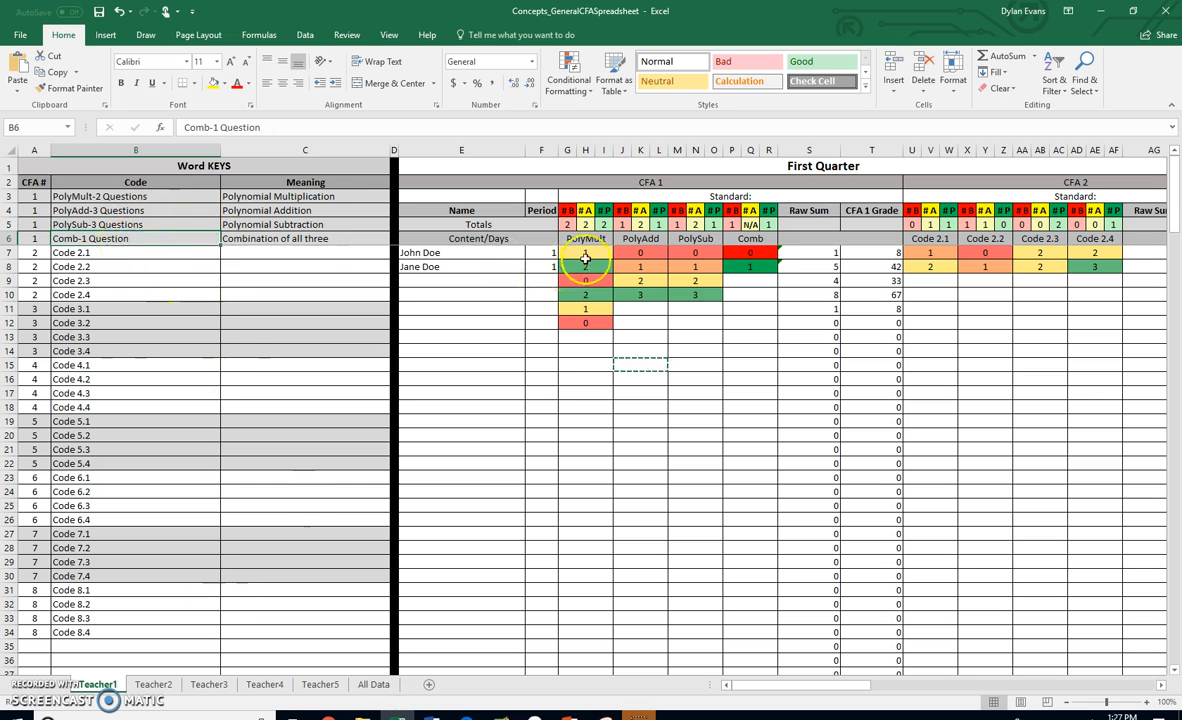
pyautogui.click(141, 195)
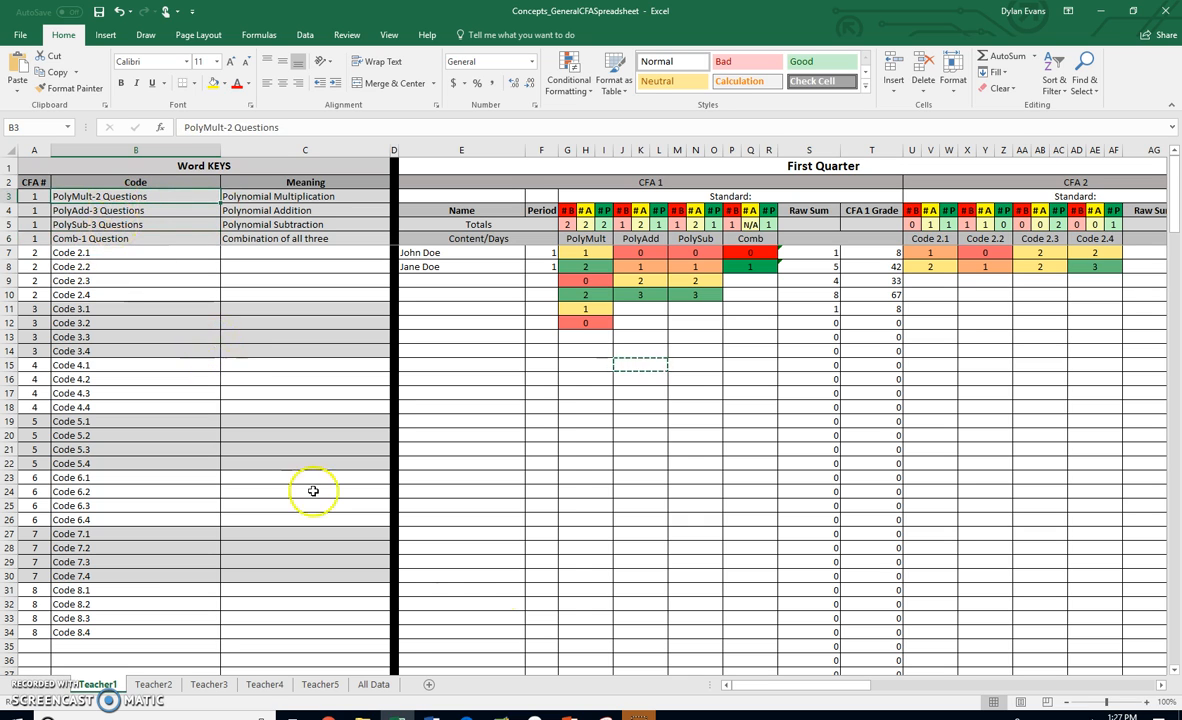
pyautogui.click(377, 684)
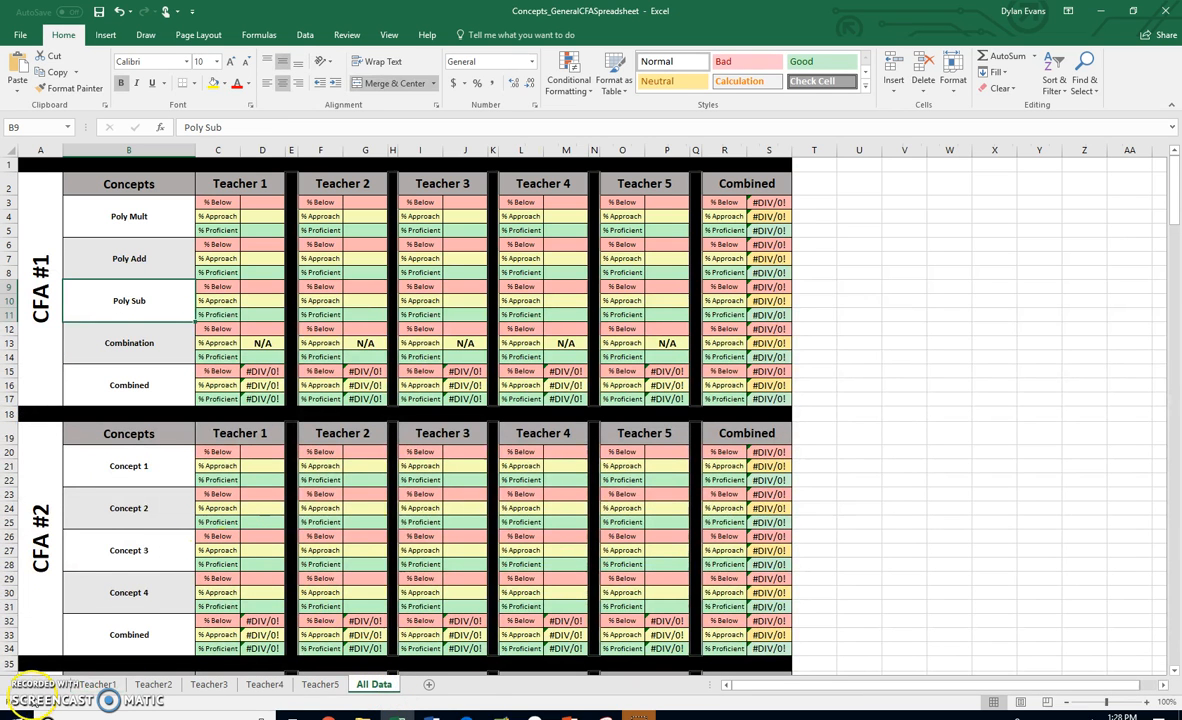
pyautogui.click(147, 341)
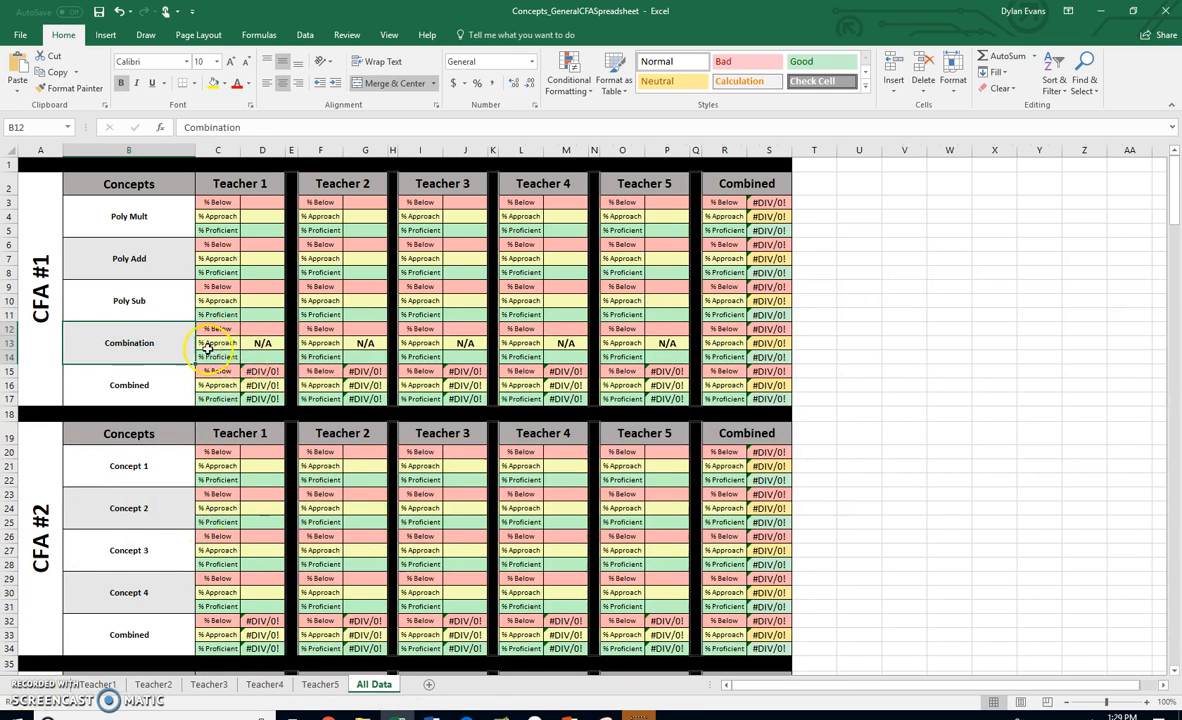
# - Enter =COUNTIF(Teacher1!P7:R202,0) in Teacher 1's Combination % Below cell D12 on All Data
pyautogui.moveTo(156, 340); pyautogui.dragTo(262, 341)
pyautogui.click(261, 330)
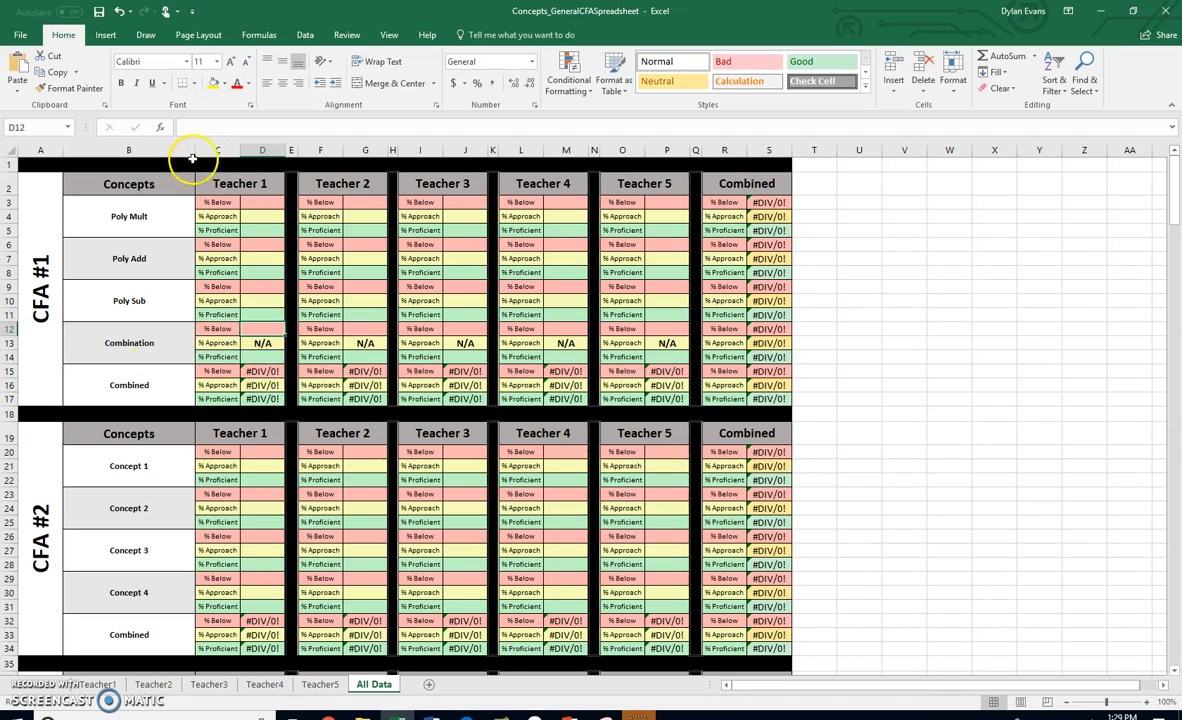
pyautogui.click(211, 125)
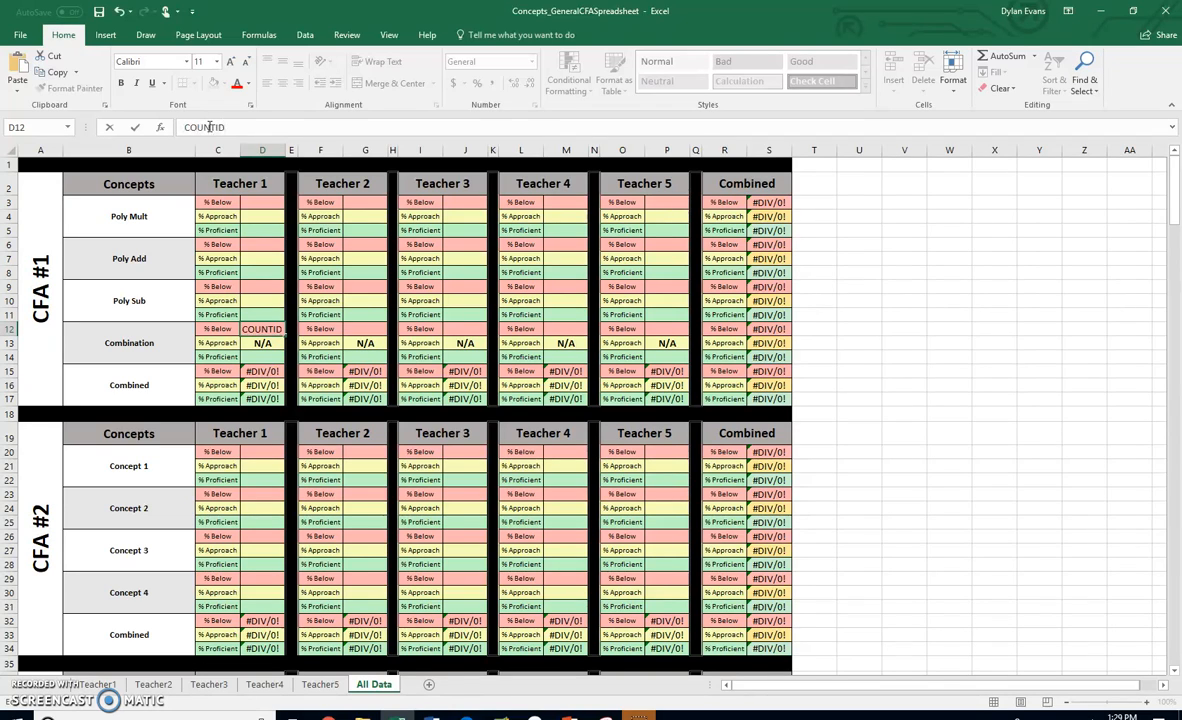
pyautogui.write('COUNTIF(')
pyautogui.write('=')
pyautogui.click(270, 126)
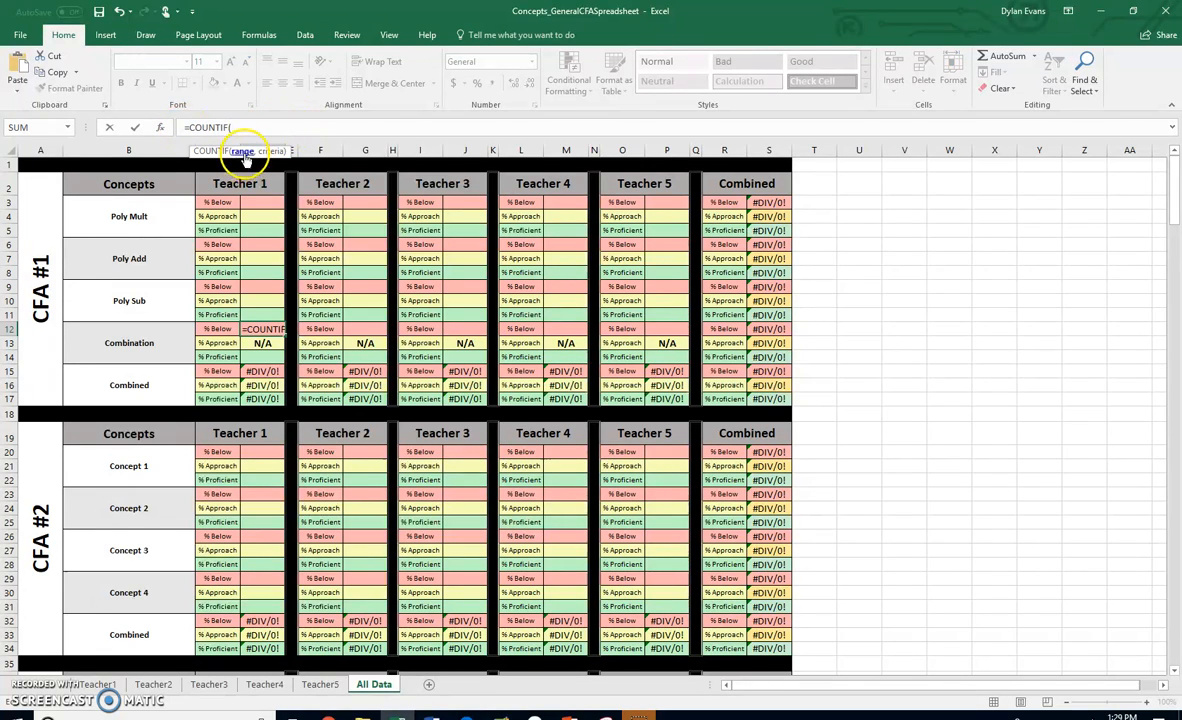
pyautogui.click(100, 684)
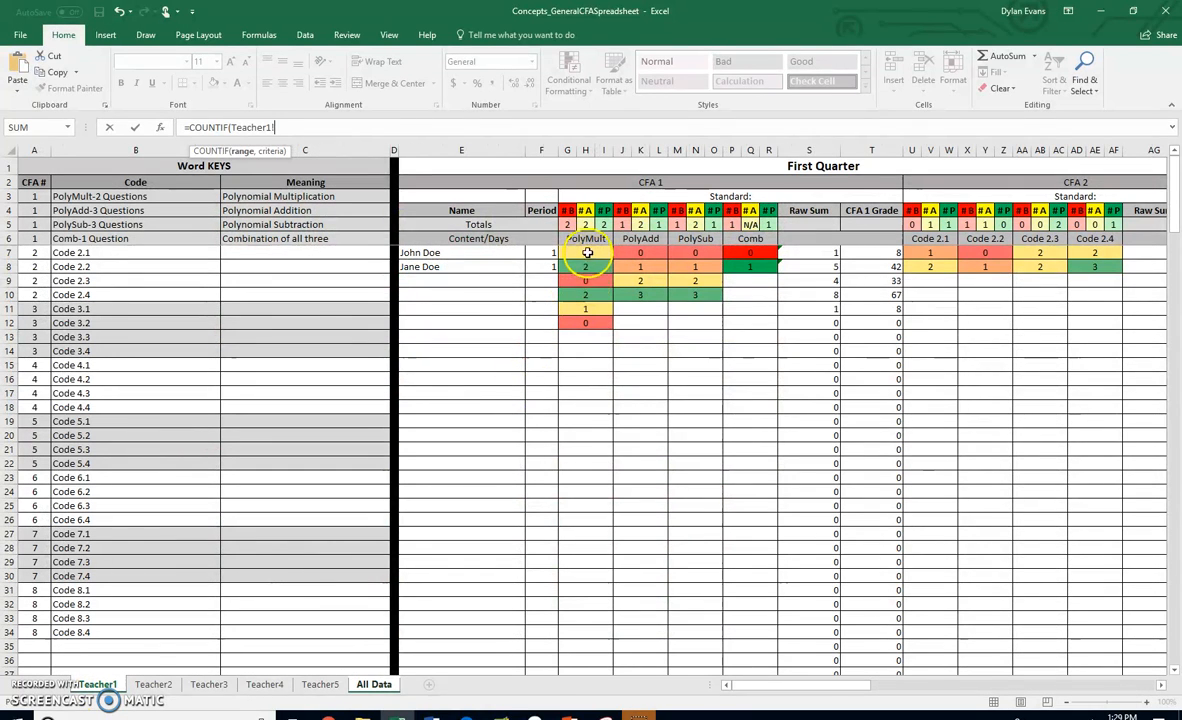
pyautogui.click(588, 252)
pyautogui.moveTo(588, 258); pyautogui.dragTo(586, 281)
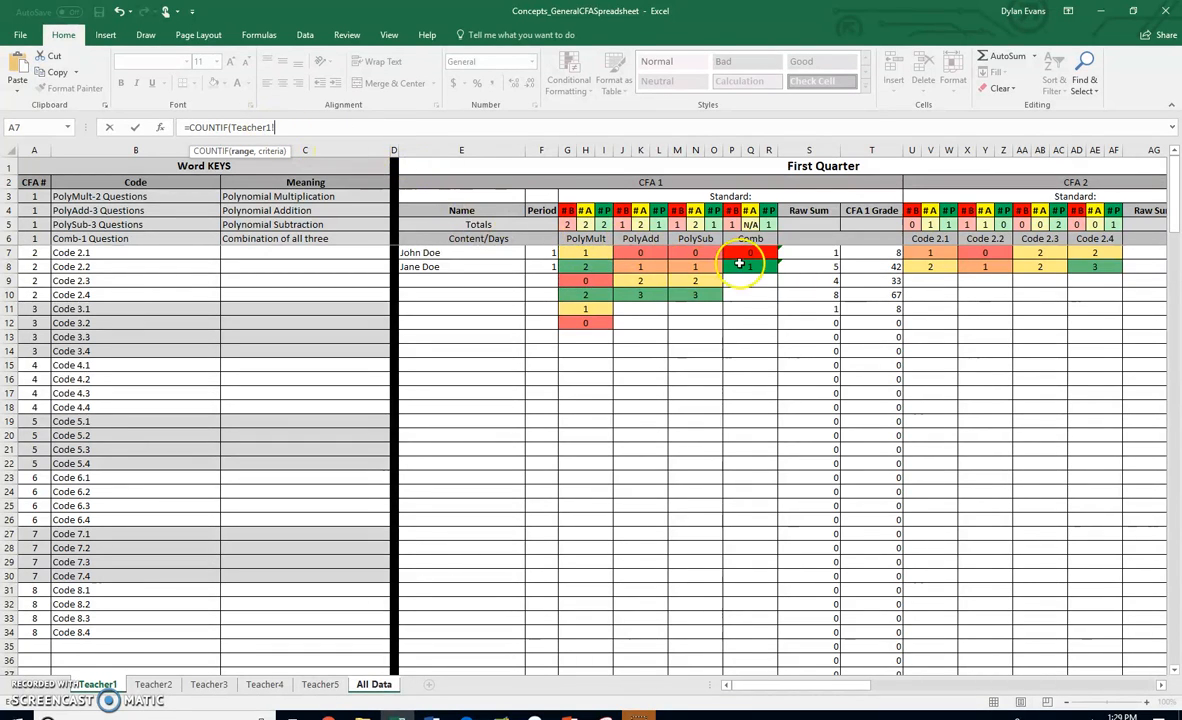
pyautogui.moveTo(745, 255); pyautogui.dragTo(760, 633)
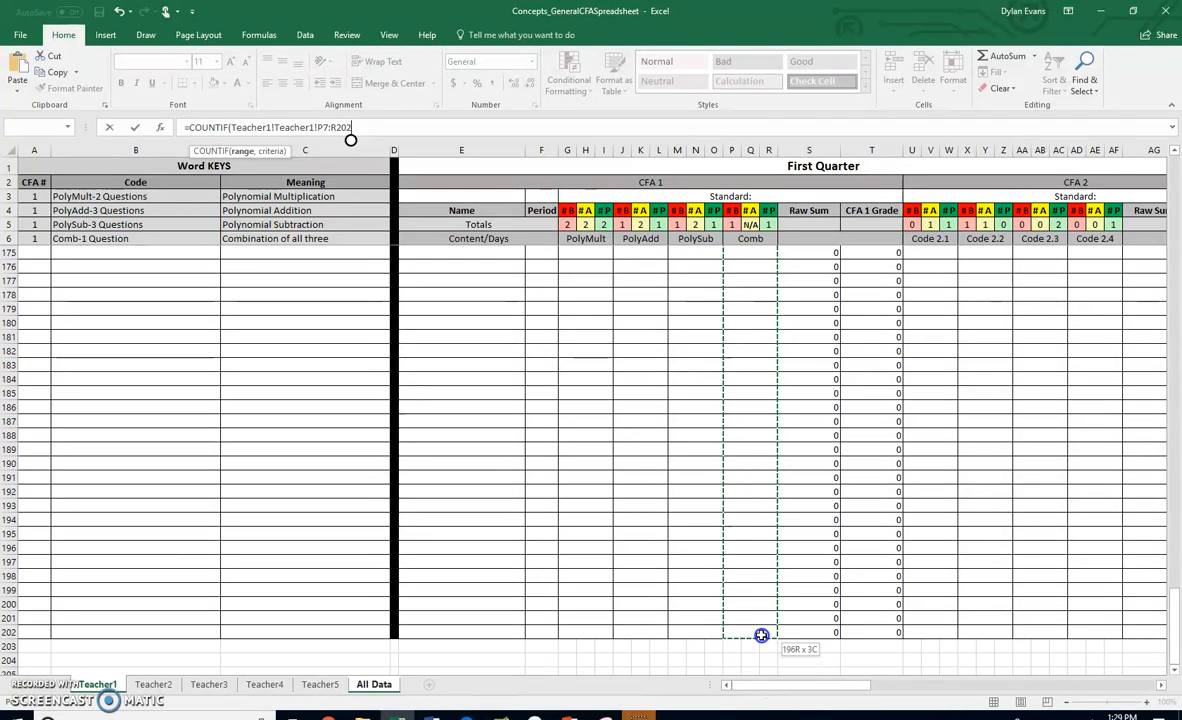
pyautogui.write(',')
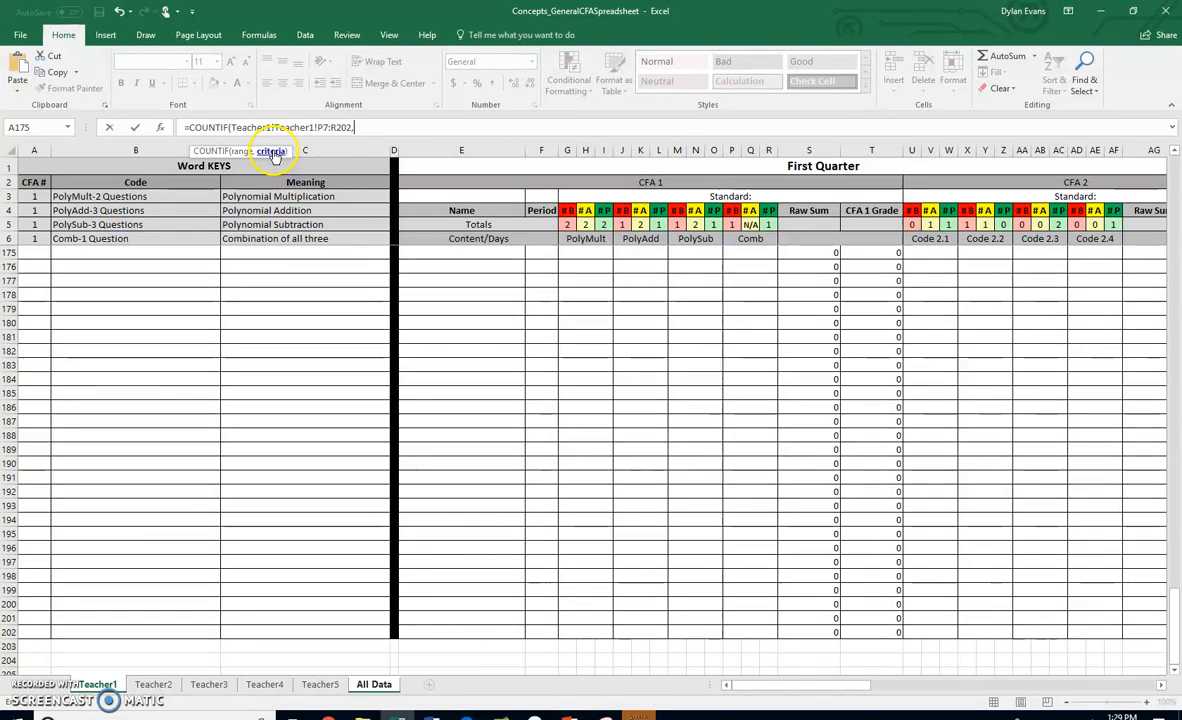
pyautogui.write('0)')
pyautogui.press('Return')
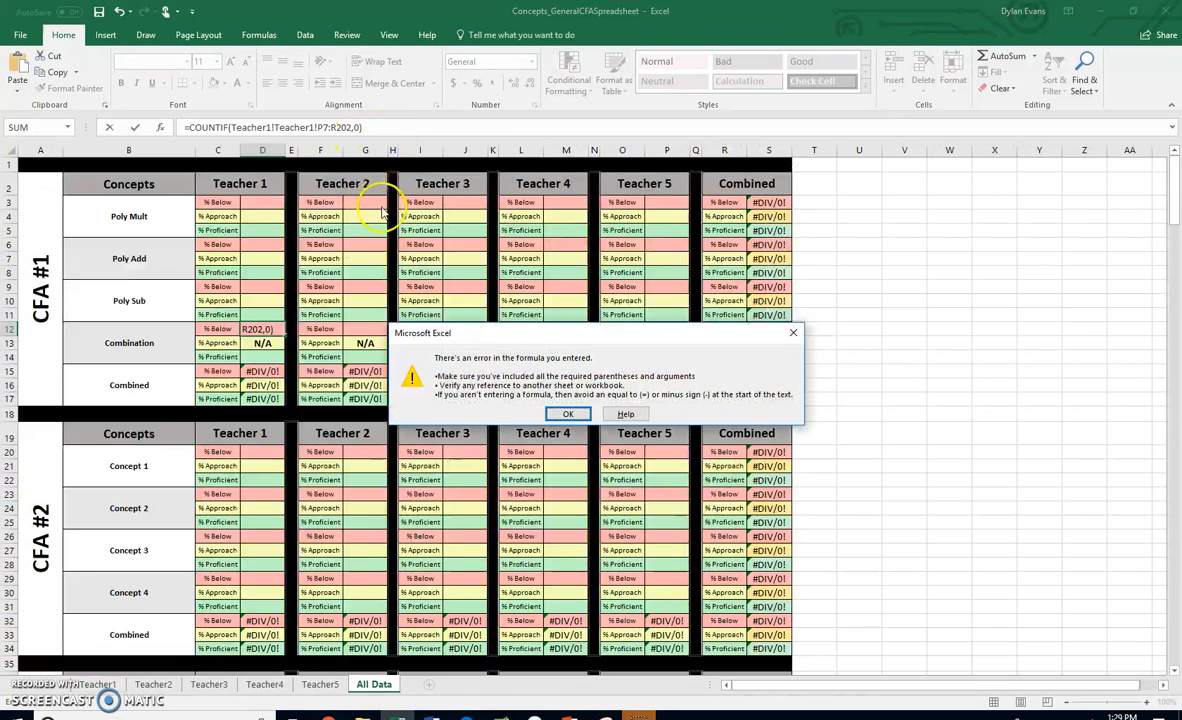
pyautogui.click(571, 414)
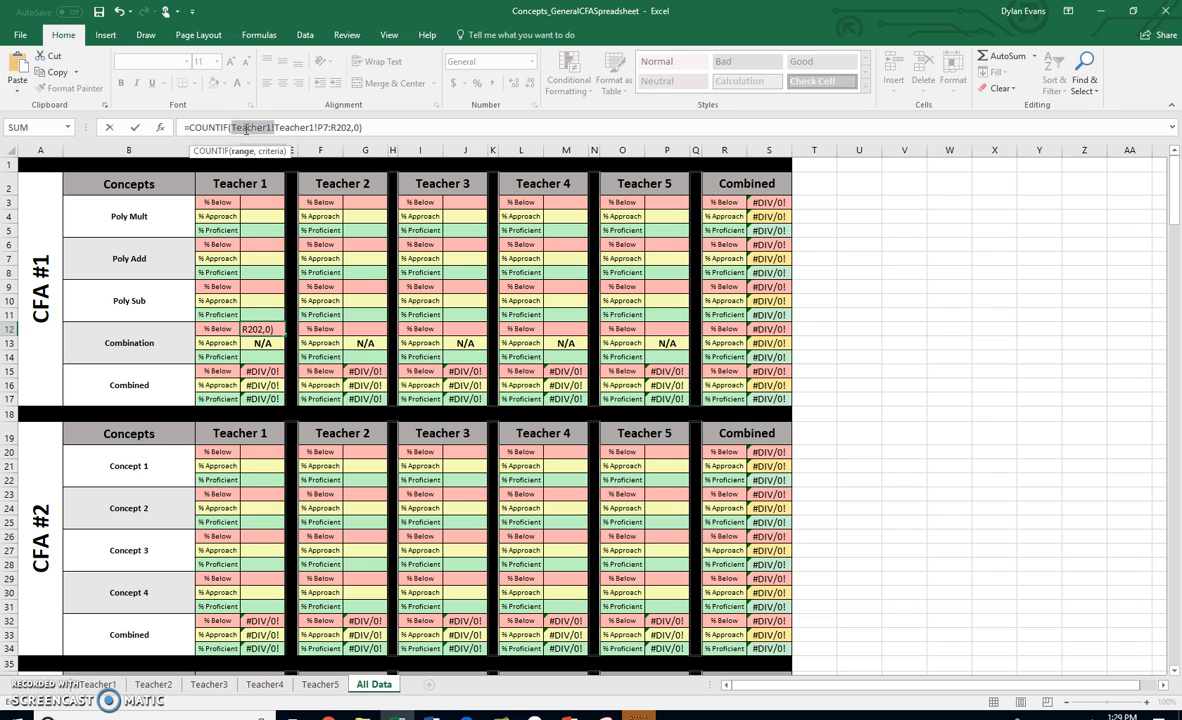
pyautogui.press('BackSpace')
pyautogui.press('Return')
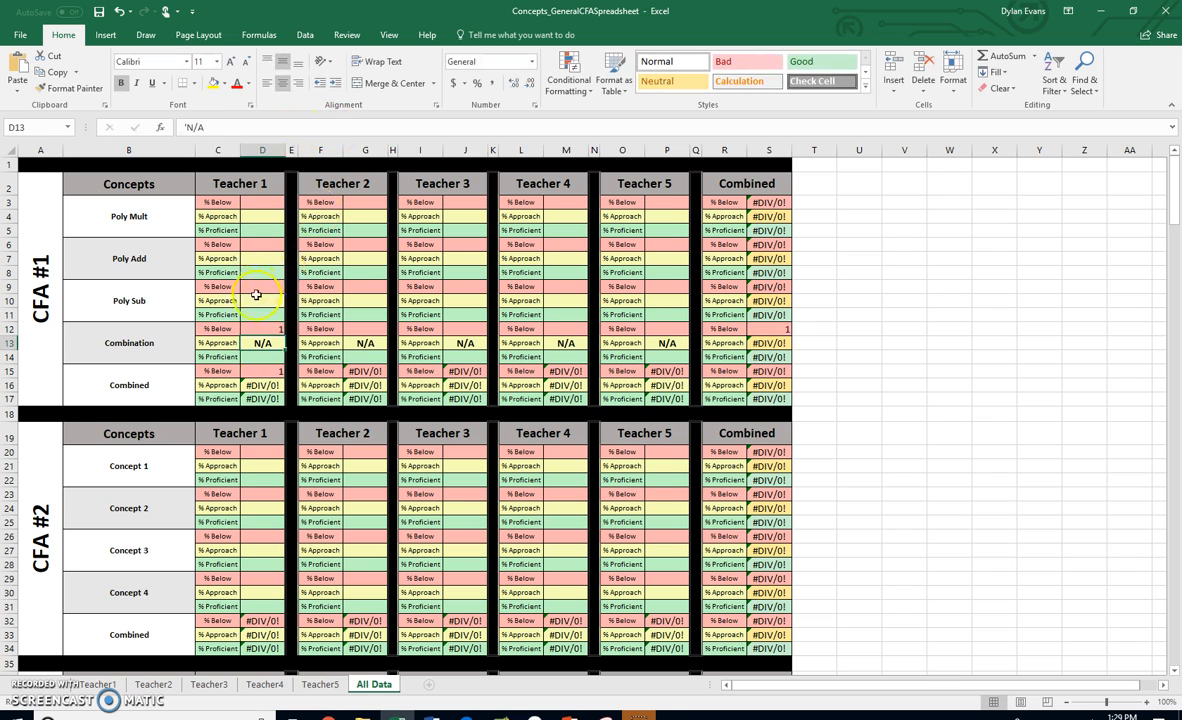
# - Change D12's formula to =(COUNTIF(Teacher1!P7:R202,0))/(SUM(COUNTIF(Teacher1!P7:R202,0),COUNTIF(Teacher1!P7:R202,1)))
pyautogui.click(253, 328)
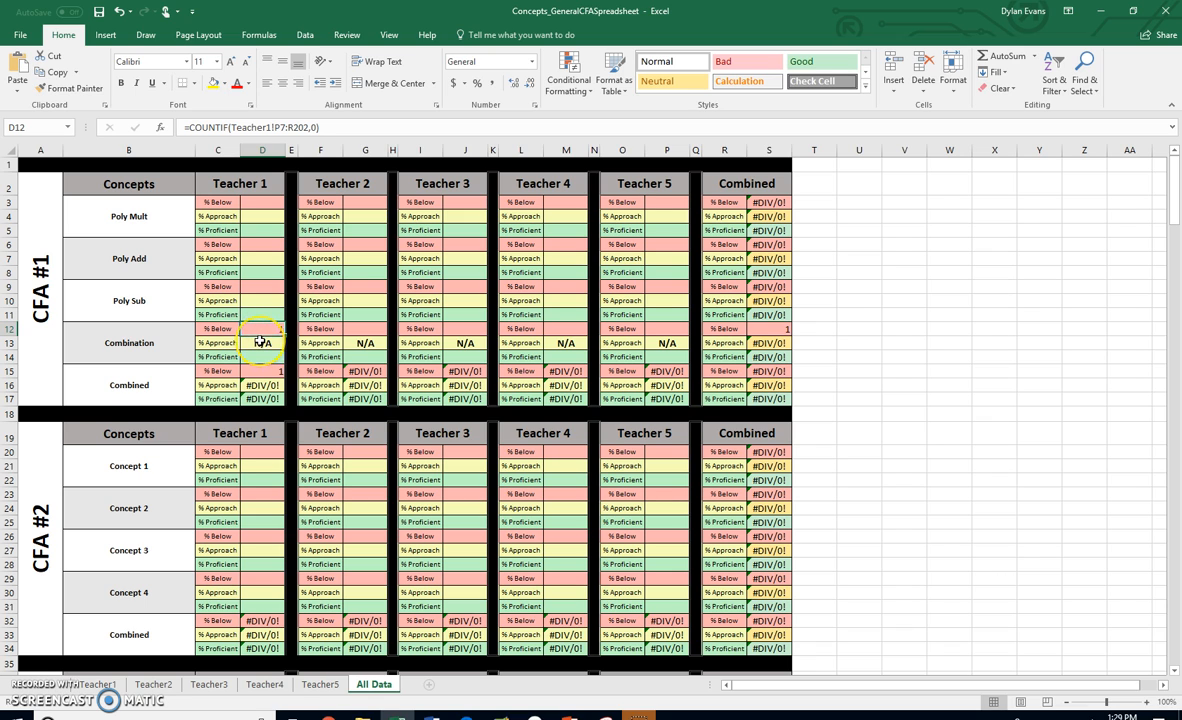
pyautogui.click(186, 127)
pyautogui.write('(')
pyautogui.click(336, 130)
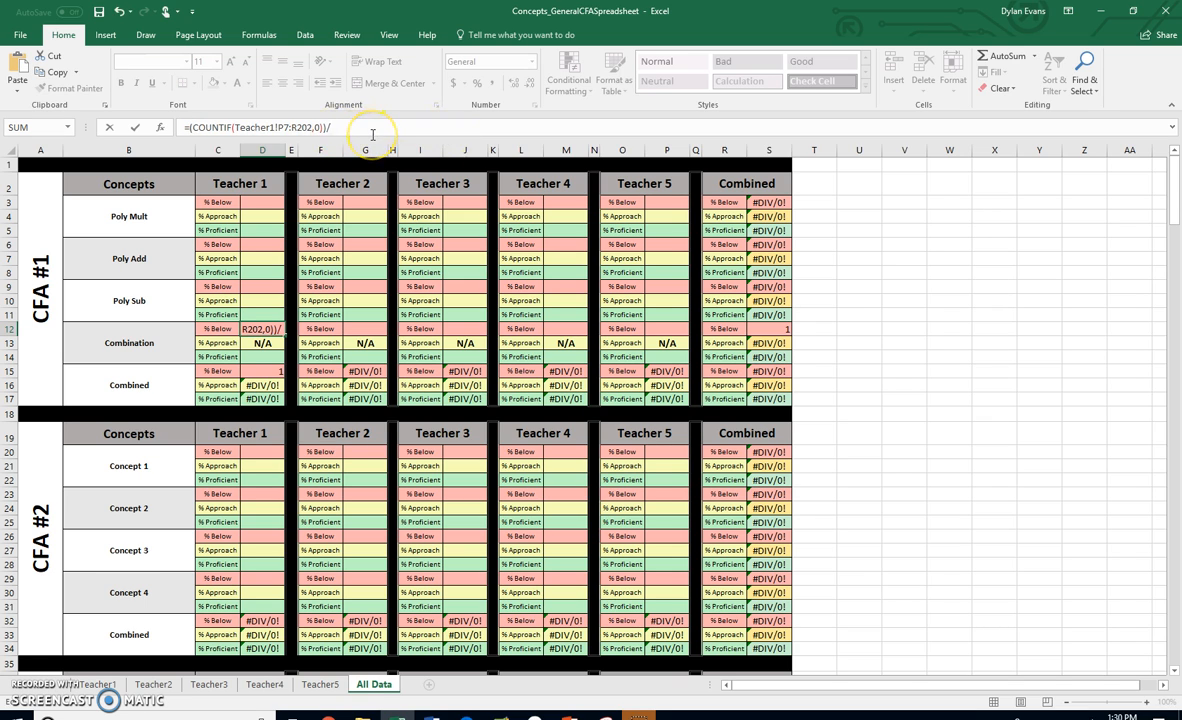
pyautogui.write(')/(SUM')
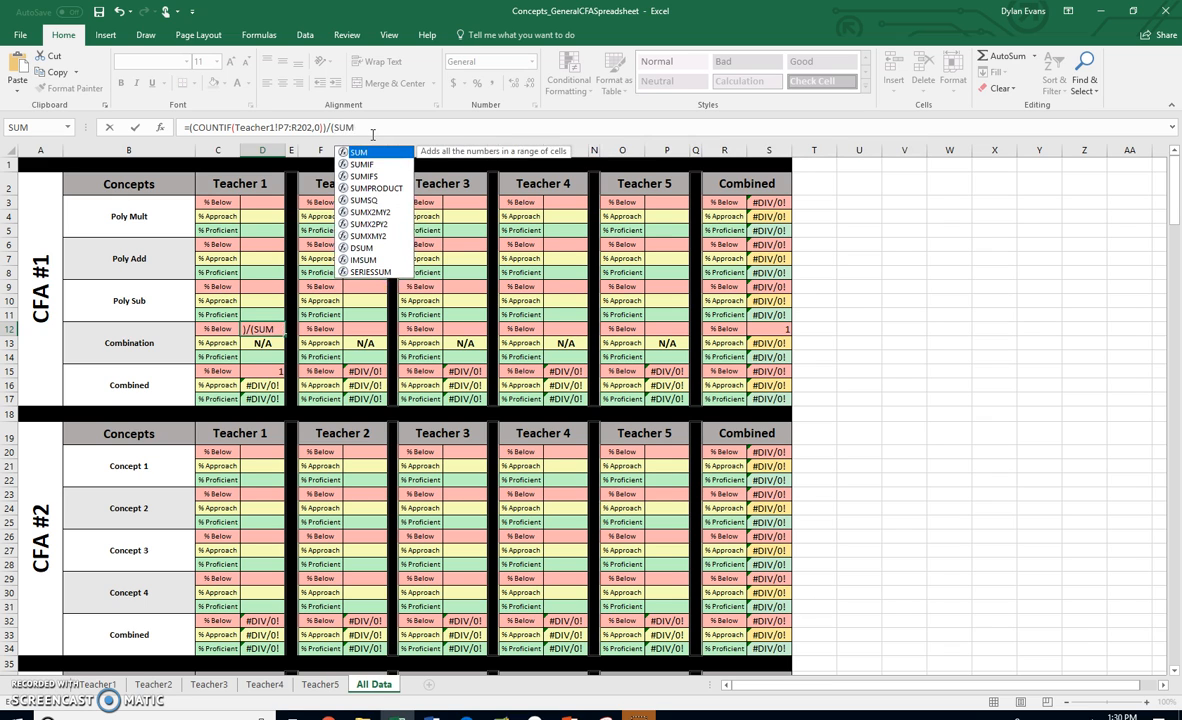
pyautogui.write('(')
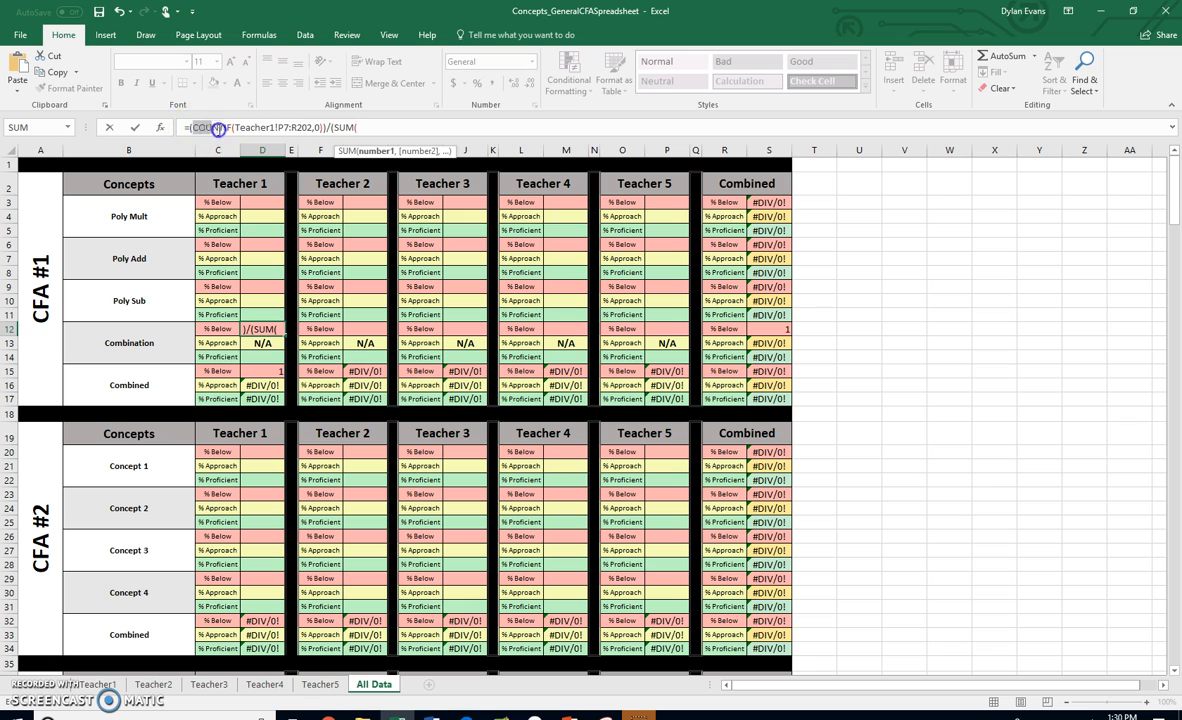
pyautogui.moveTo(218, 128); pyautogui.dragTo(306, 130)
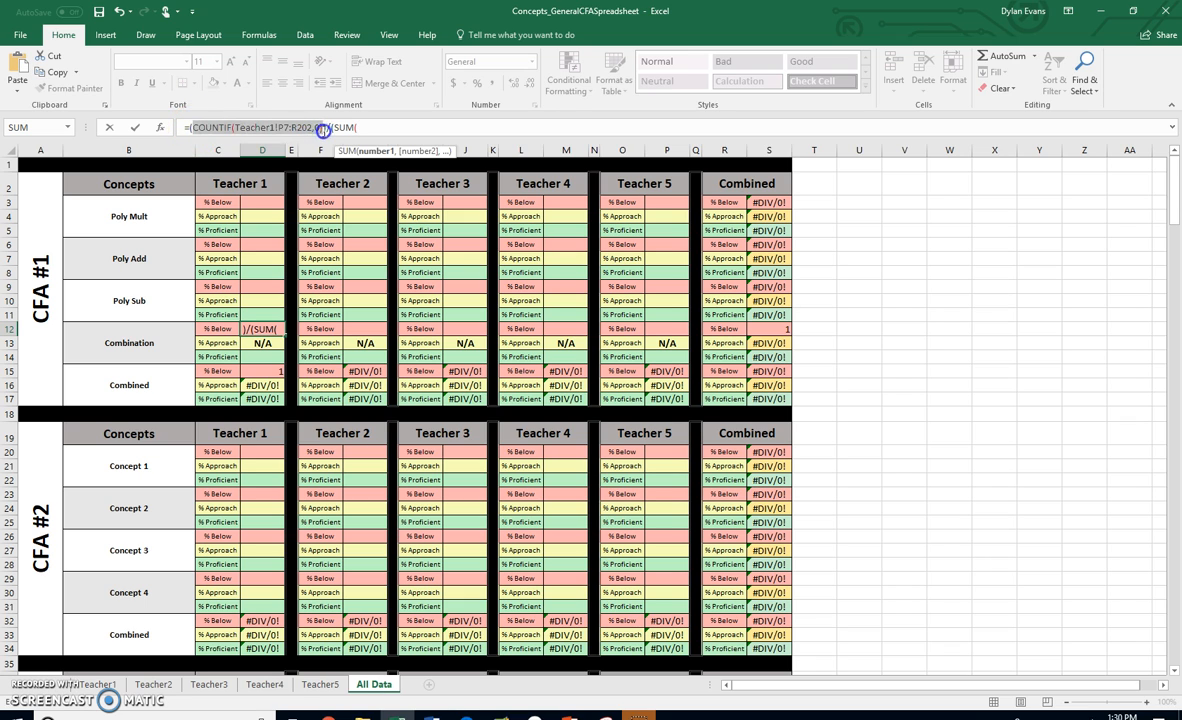
pyautogui.hotkey('ctrl', 'c')
pyautogui.click(368, 127)
pyautogui.hotkey('ctrl', 'v')
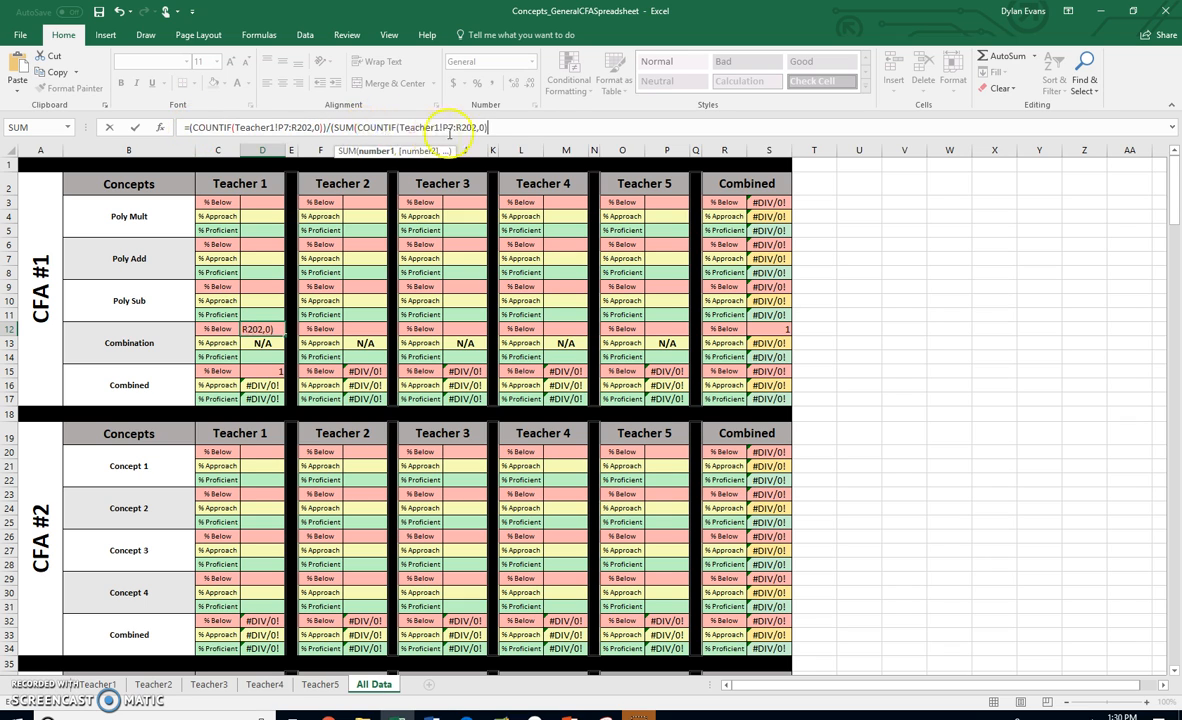
pyautogui.write(',')
pyautogui.hotkey('ctrl', 'v')
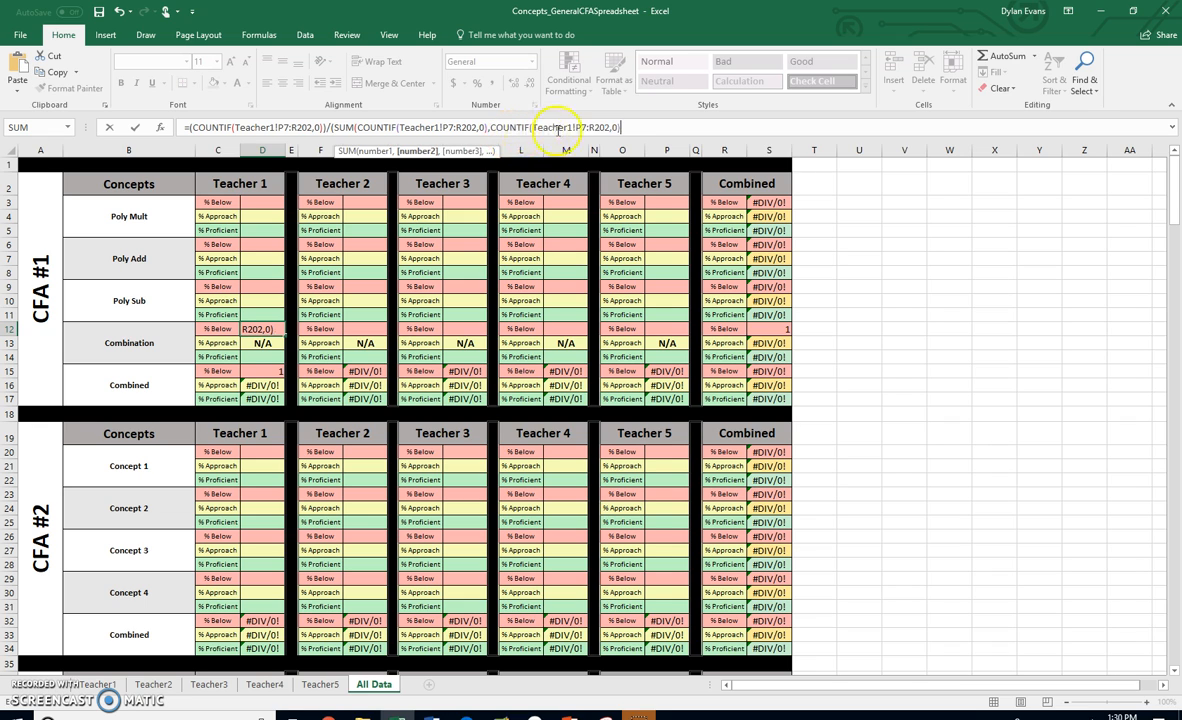
pyautogui.press('BackSpace')
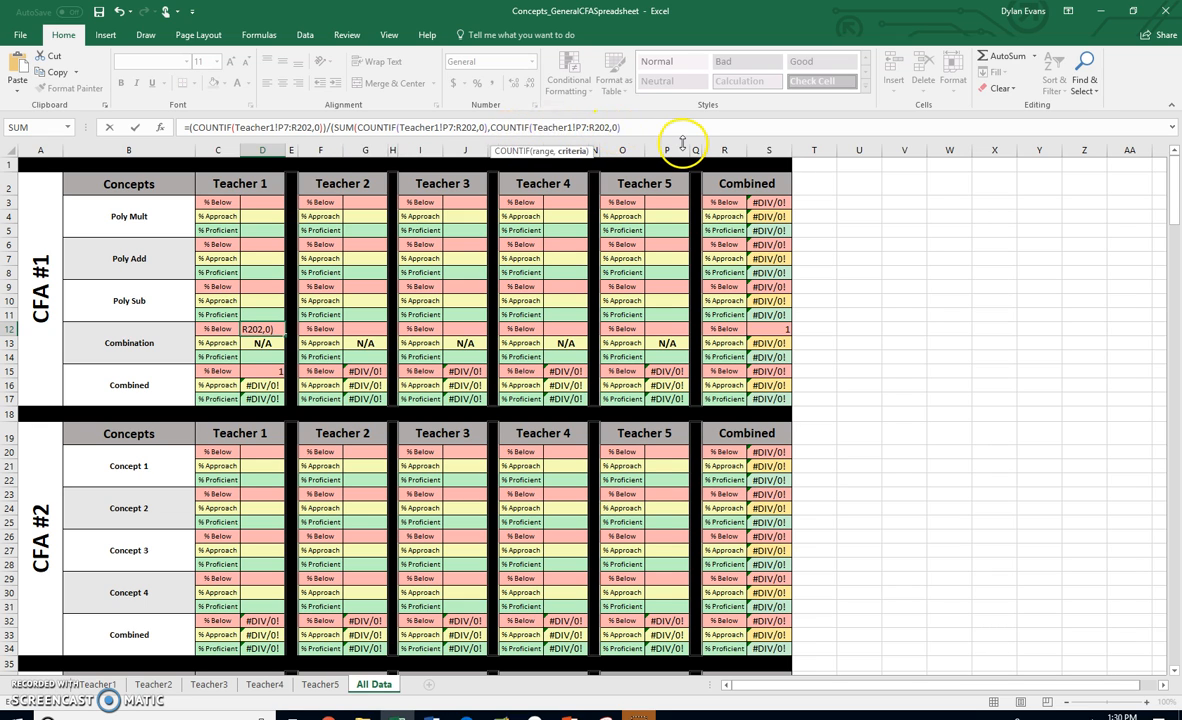
pyautogui.write(')')
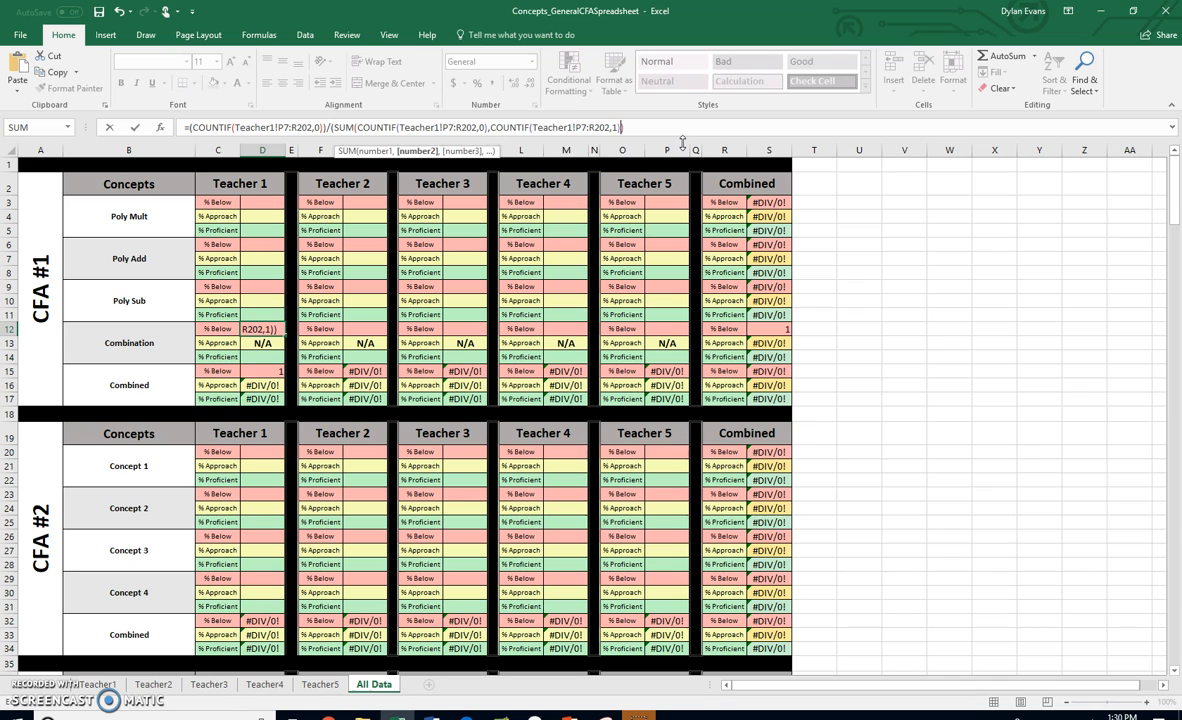
pyautogui.click(647, 127)
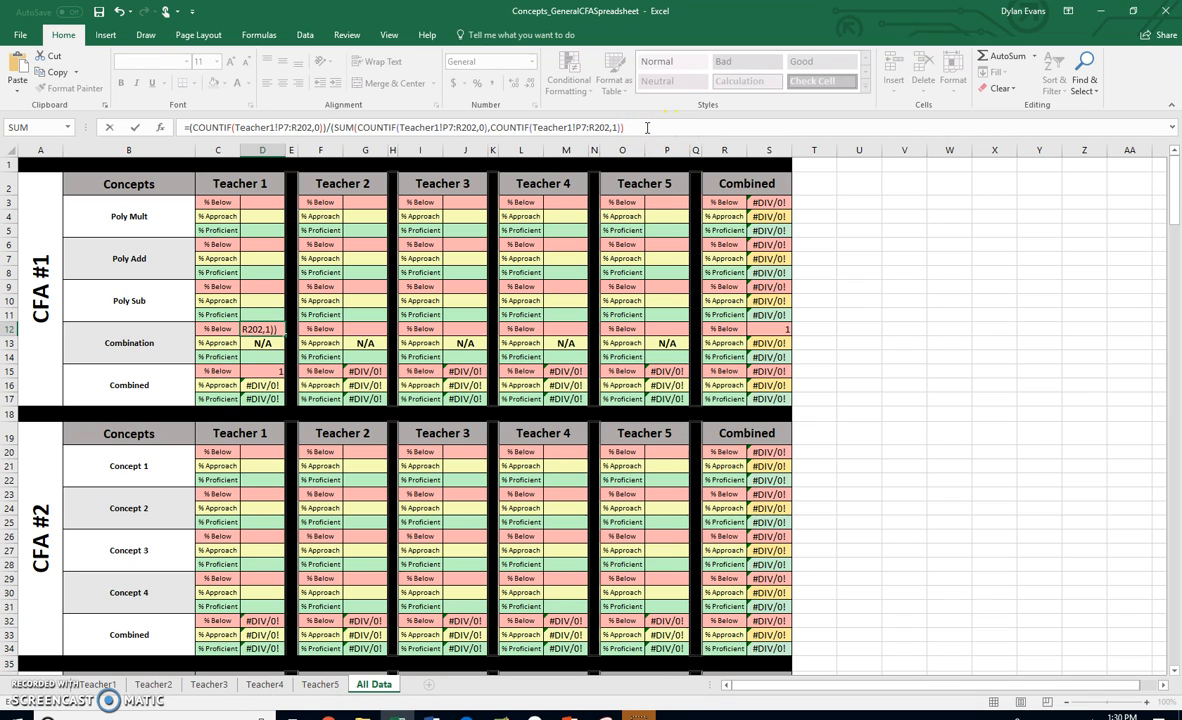
pyautogui.press('Return')
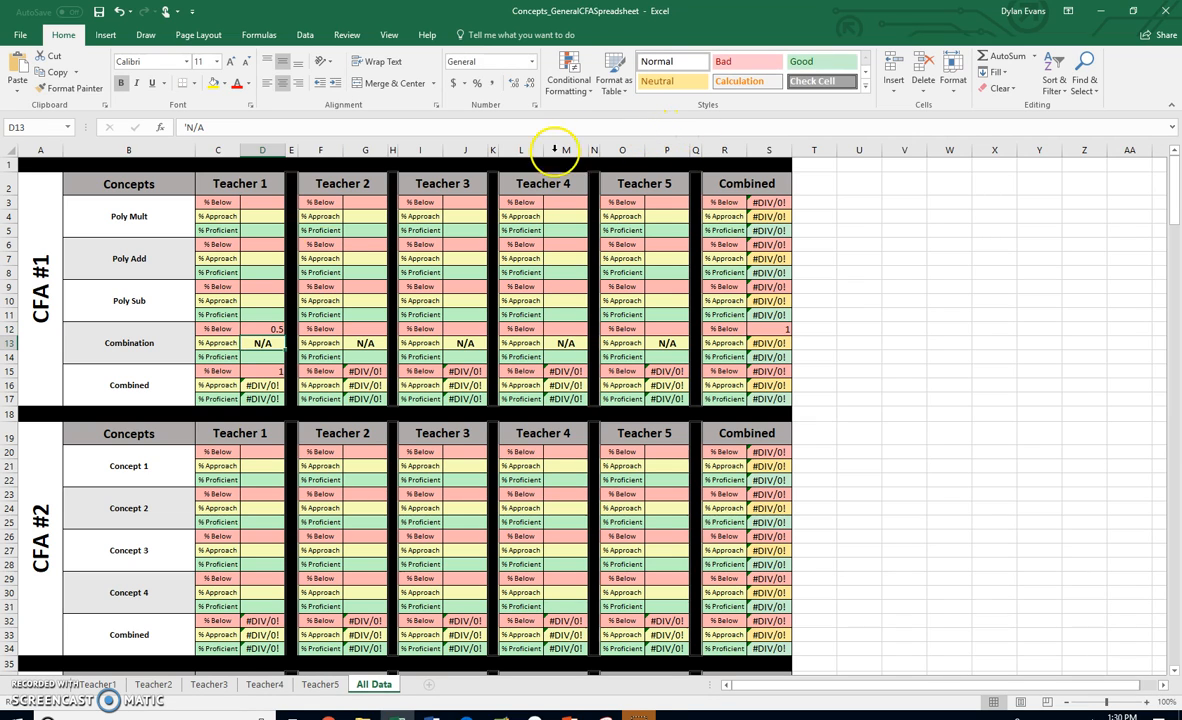
# - Multiply D12's Combination % Below formula by 100
pyautogui.click(259, 330)
pyautogui.click(278, 127)
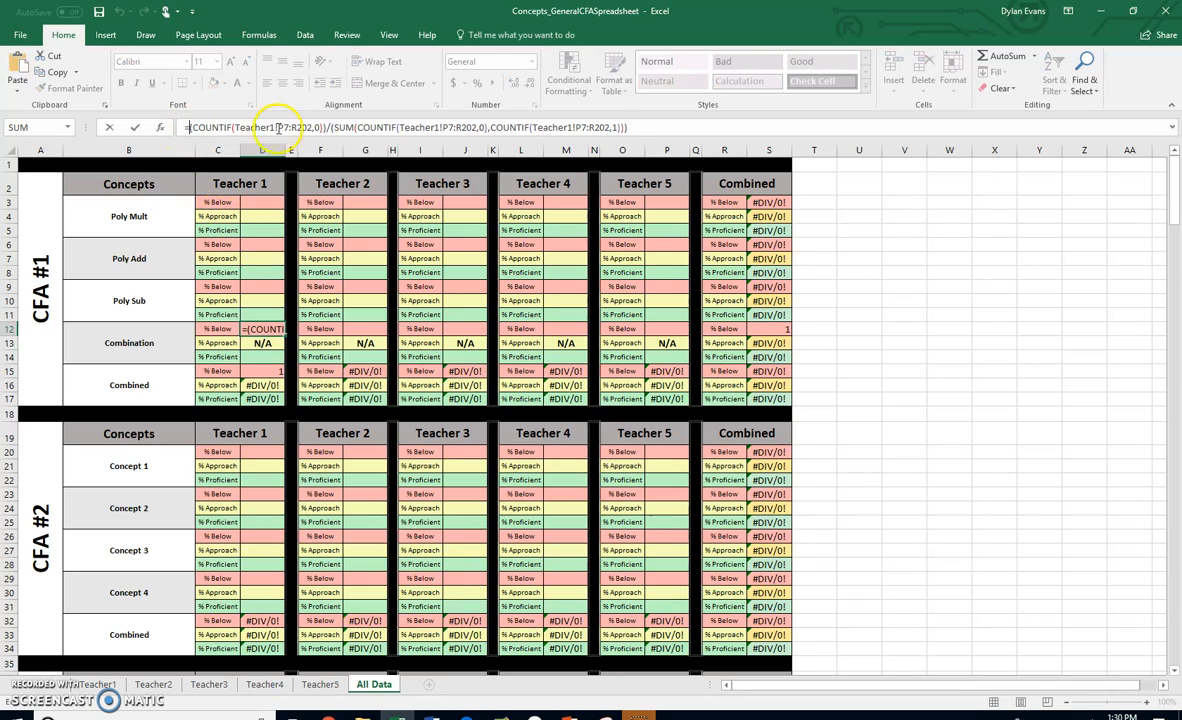
pyautogui.write('100')
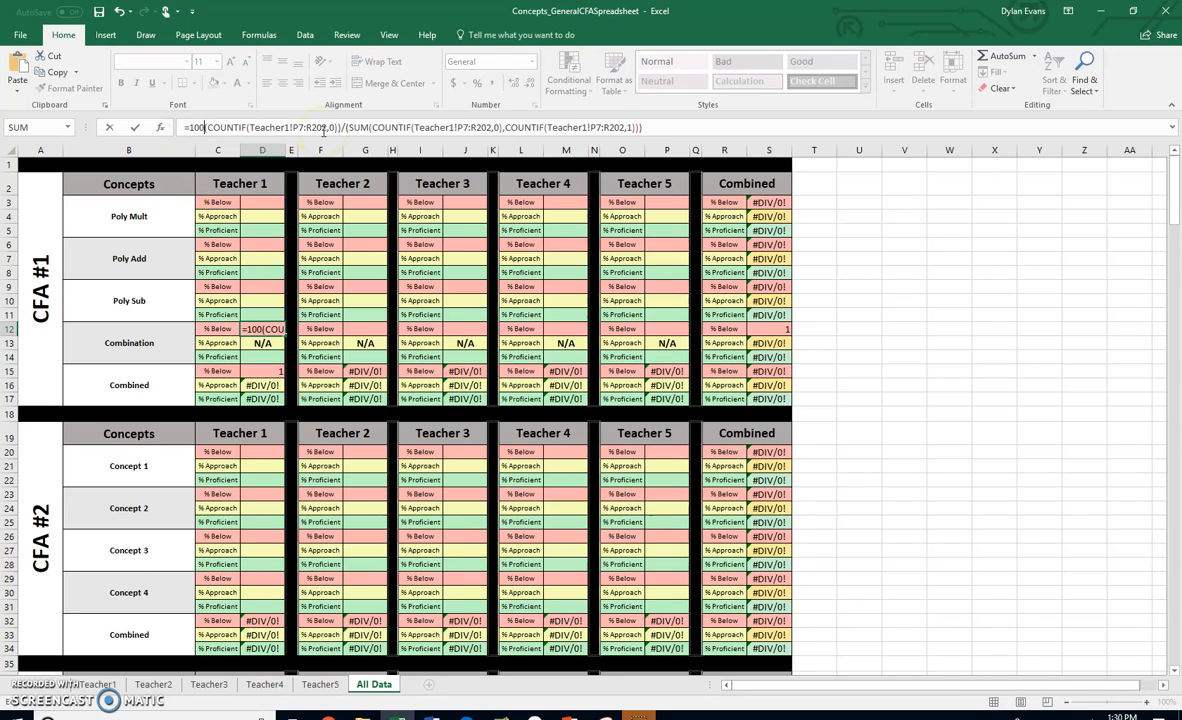
pyautogui.write('*')
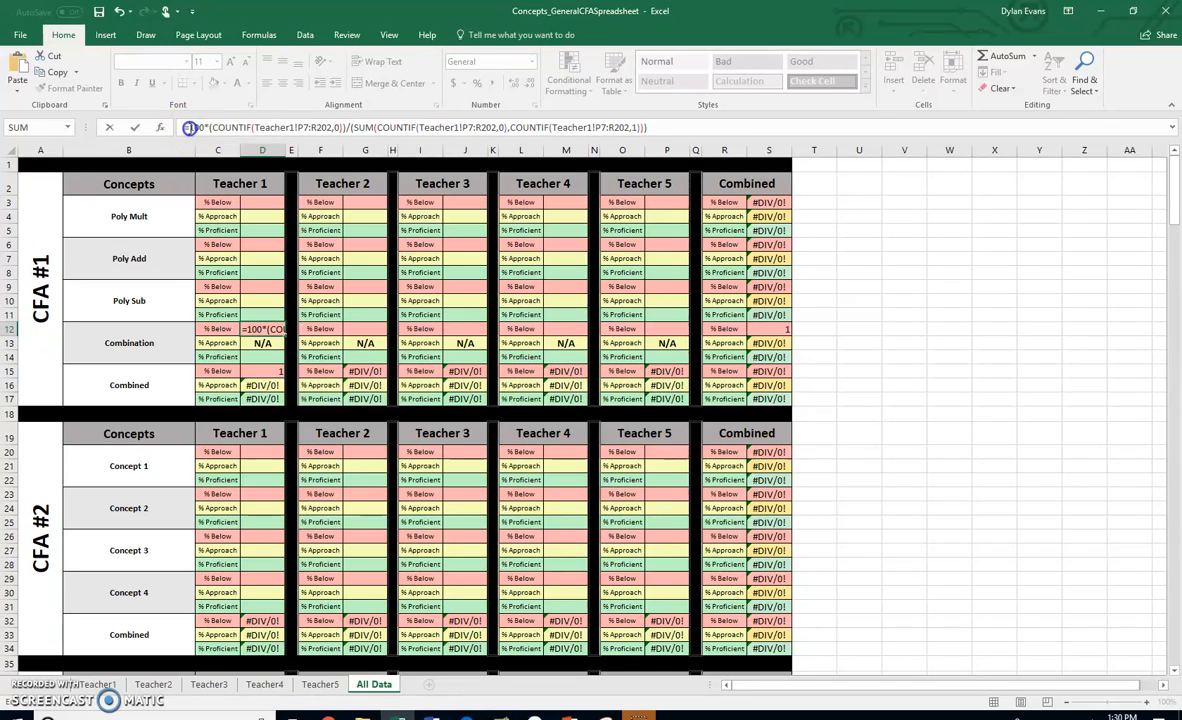
pyautogui.press('Return')
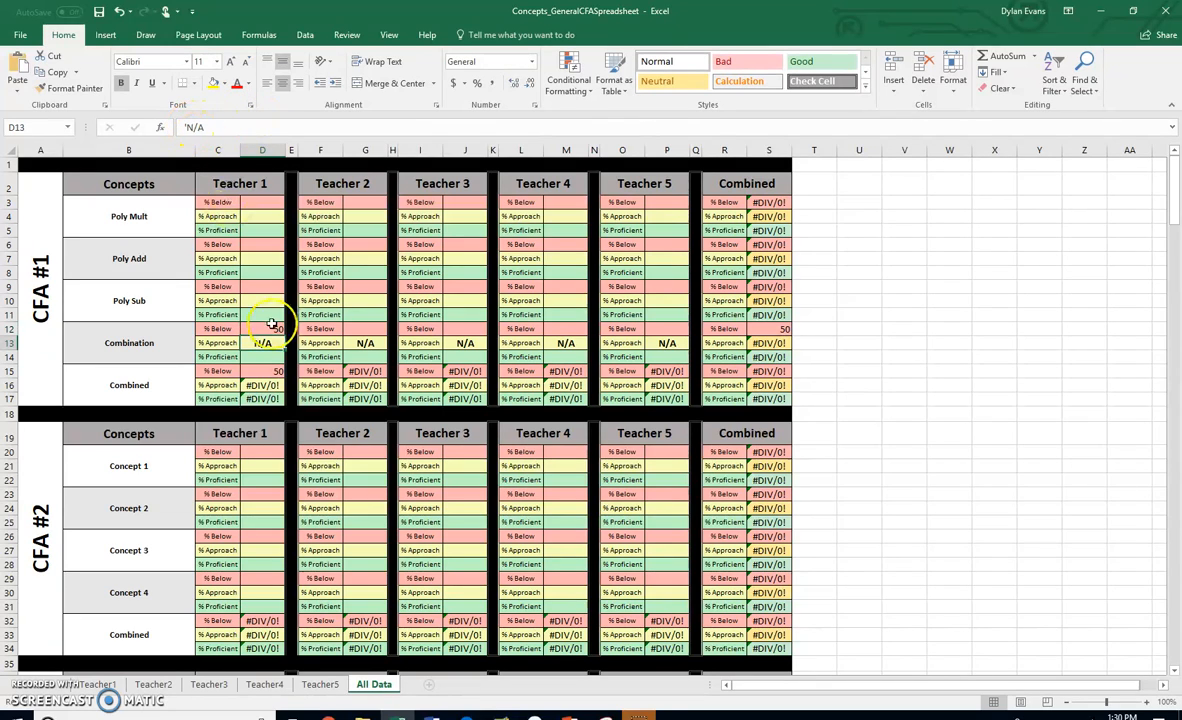
# - Wrap D12's percentage formula in ROUND with 0 decimal places
pyautogui.click(272, 331)
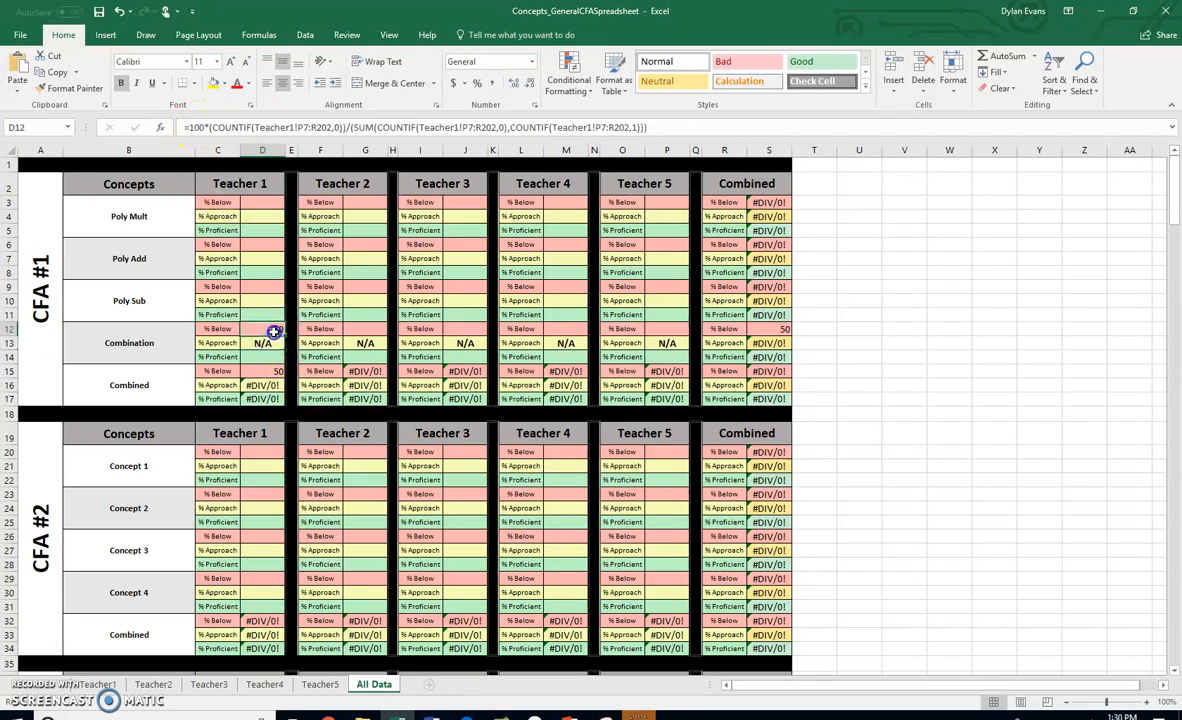
pyautogui.click(187, 127)
pyautogui.write('ROUND')
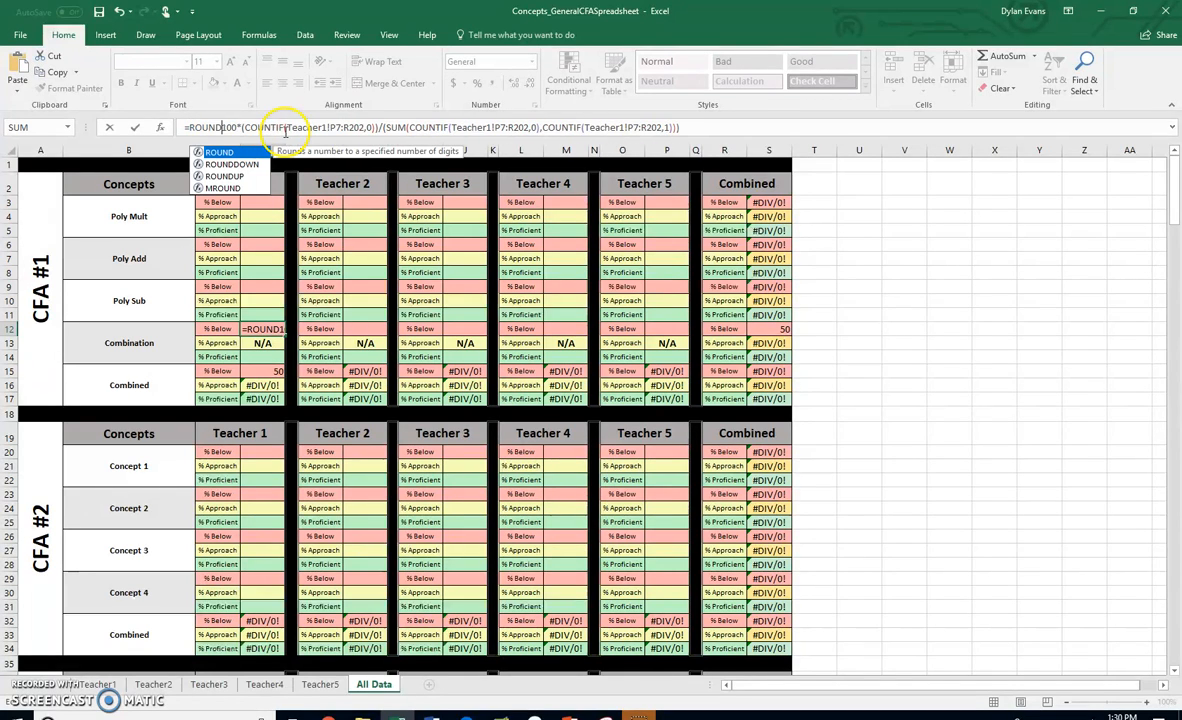
pyautogui.write('(')
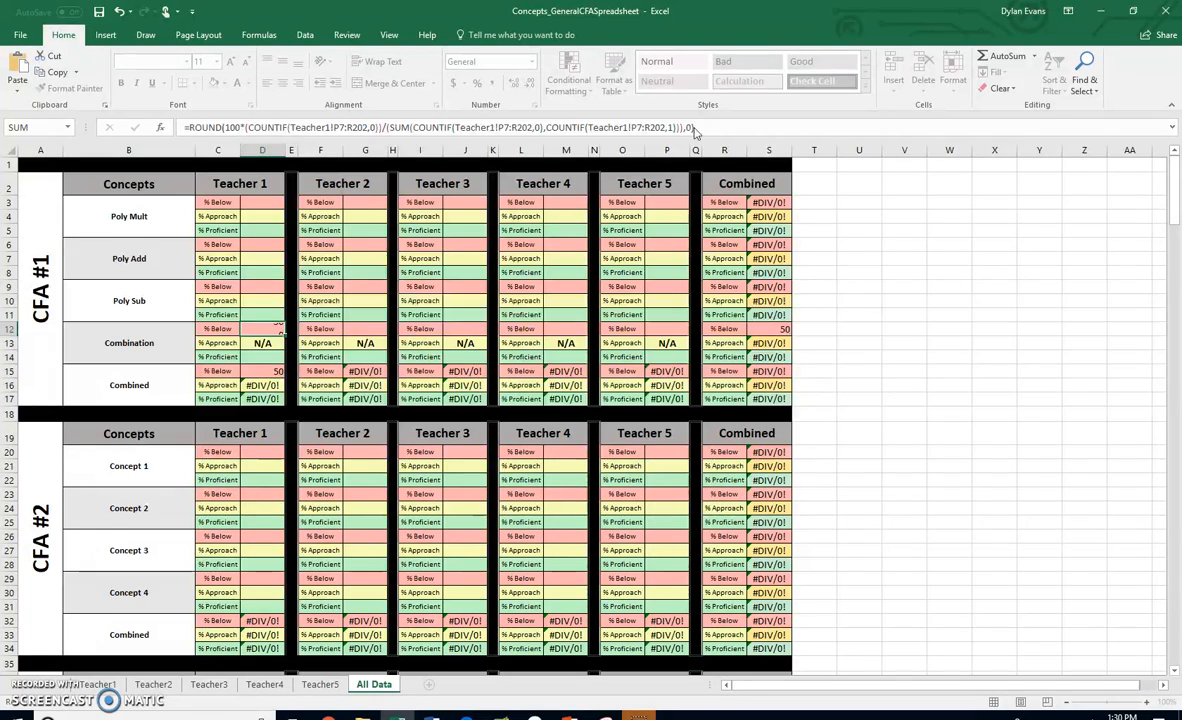
pyautogui.press('Return')
# - Replace the equals sign of D12's formula with ## to make it text, then copy that text into D14
pyautogui.click(264, 328)
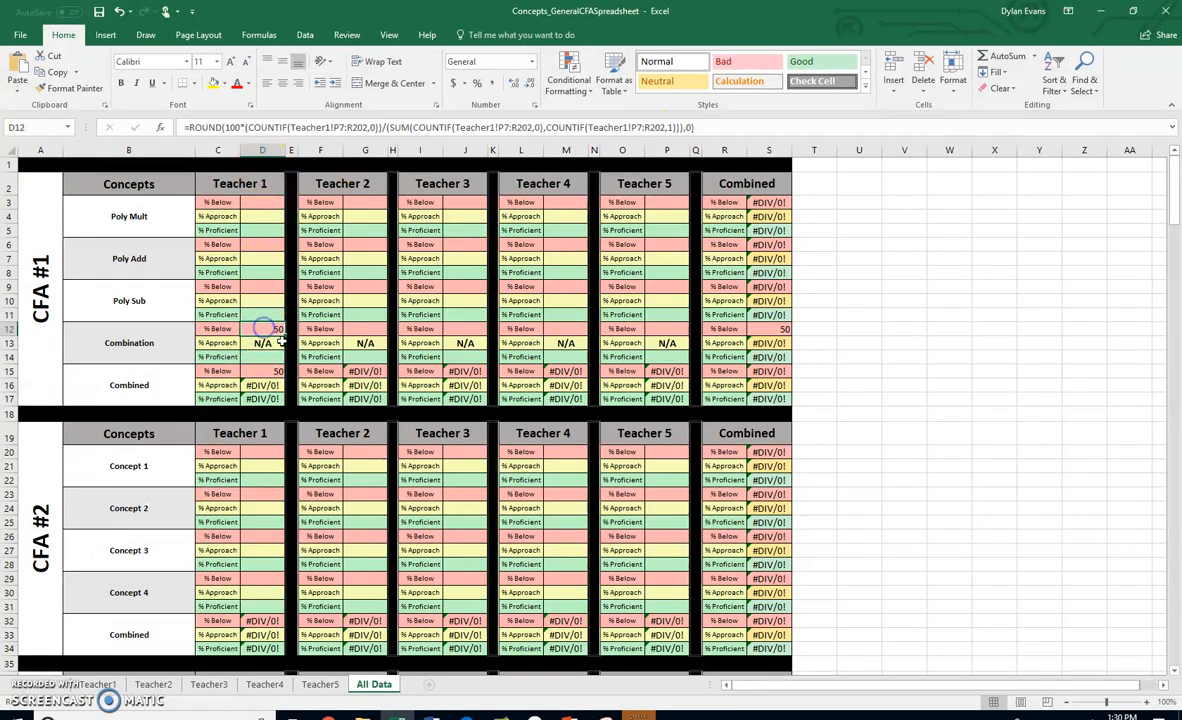
pyautogui.click(270, 128)
pyautogui.press('BackSpace')
pyautogui.write('##')
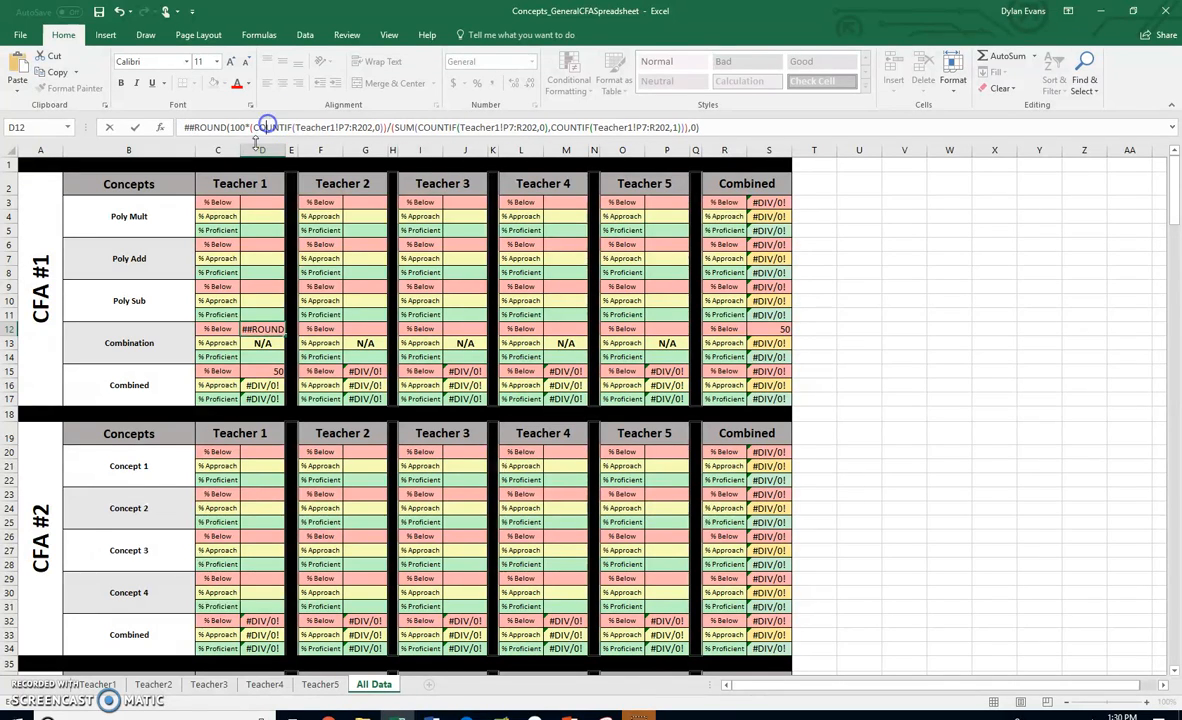
pyautogui.click(270, 329)
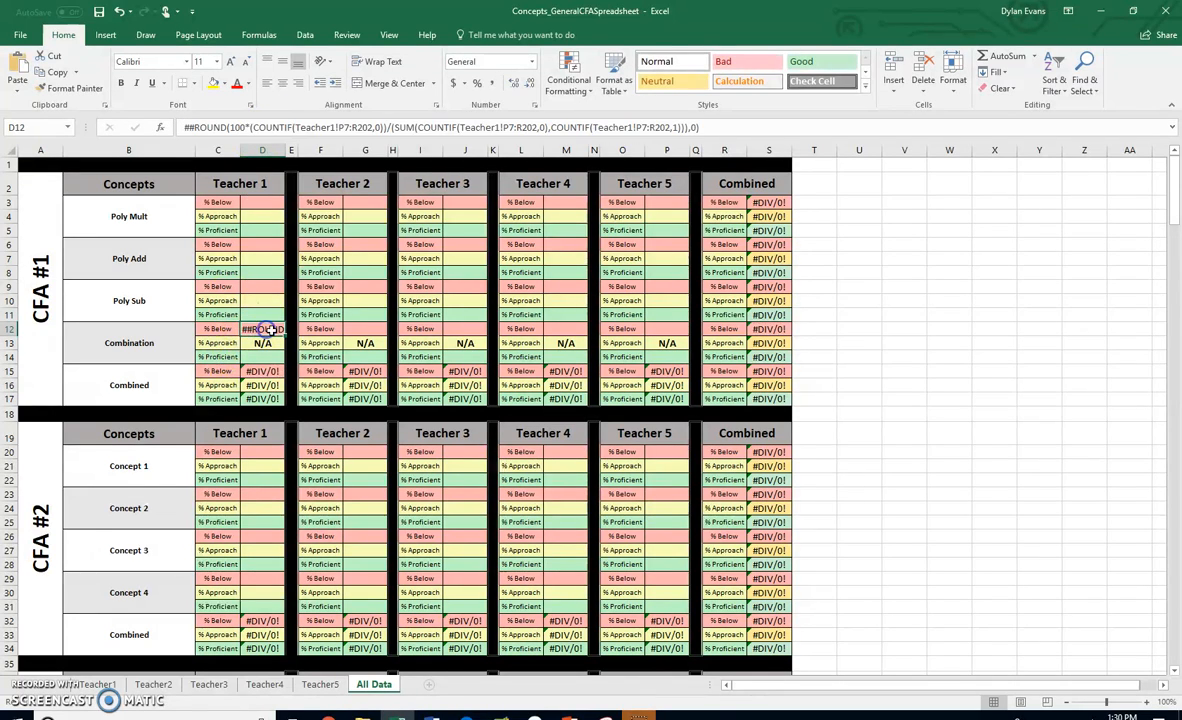
pyautogui.tripleClick(269, 130)
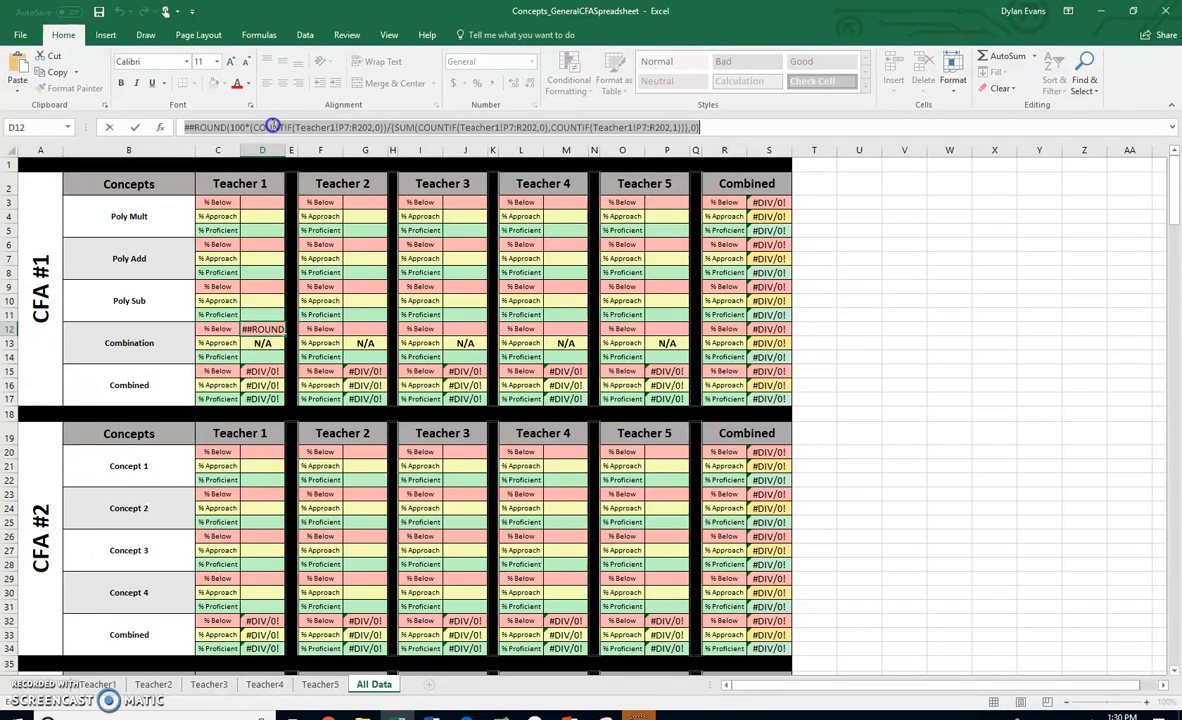
pyautogui.hotkey('ctrl', 'c')
pyautogui.click(259, 354)
pyautogui.hotkey('ctrl', 'v')
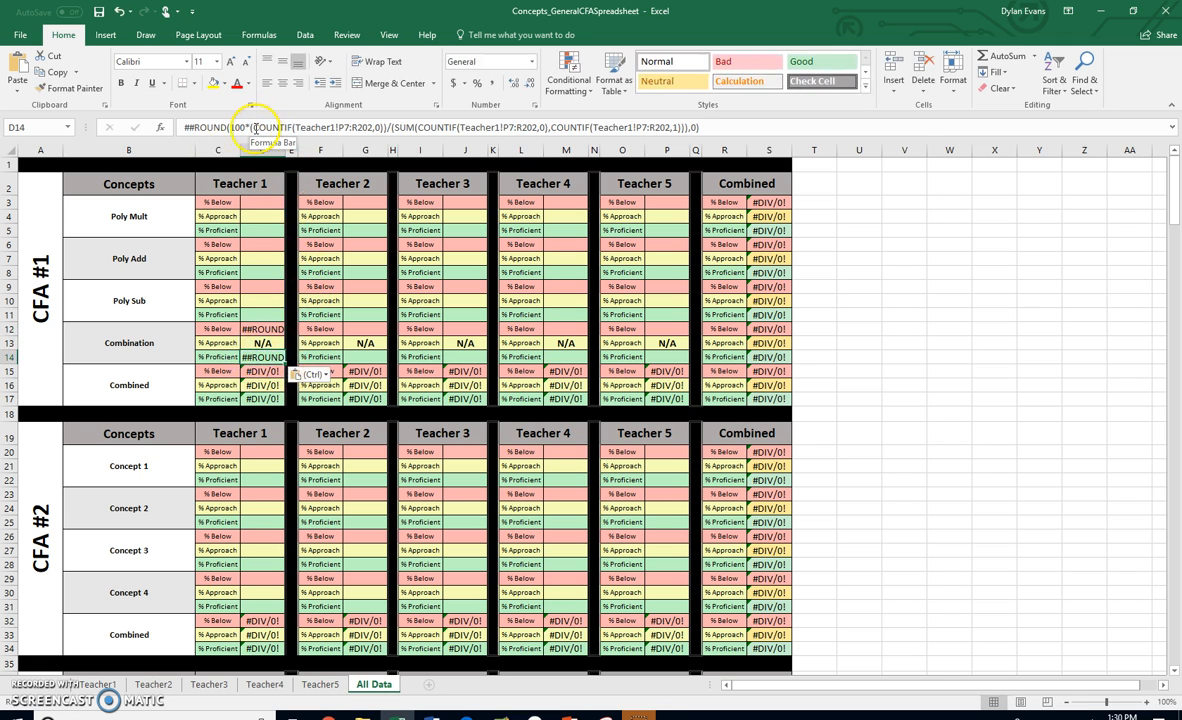
# - Edit D14's copied formula to count 1s for Combination % Proficient and restore its leading equals sign
pyautogui.click(381, 127)
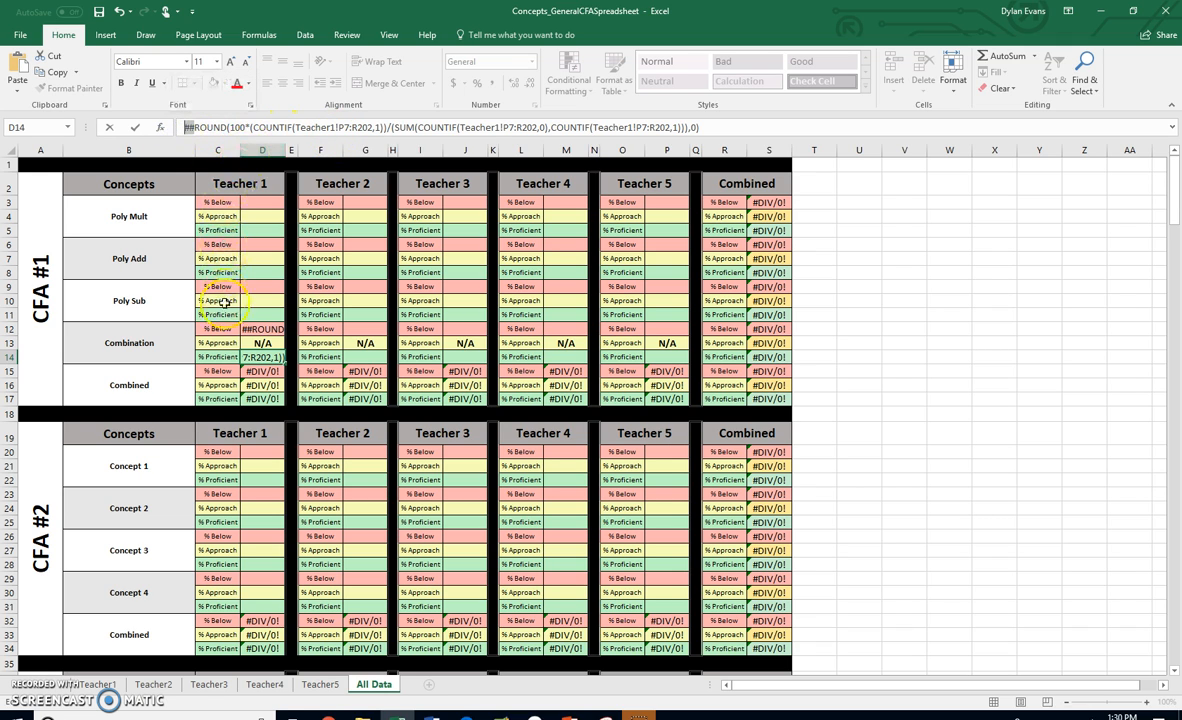
pyautogui.write('=')
pyautogui.press('Return')
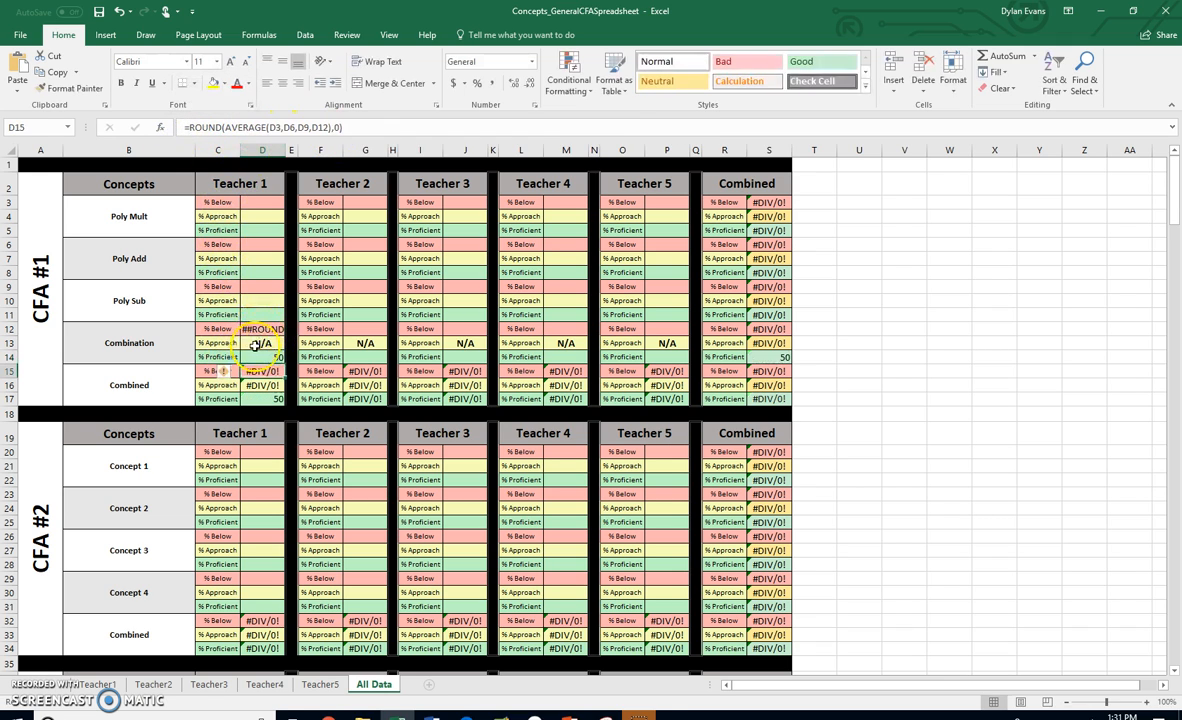
# - Restore the leading equals sign in D12's formula in place of ##
pyautogui.click(264, 332)
pyautogui.moveTo(198, 128); pyautogui.dragTo(182, 128)
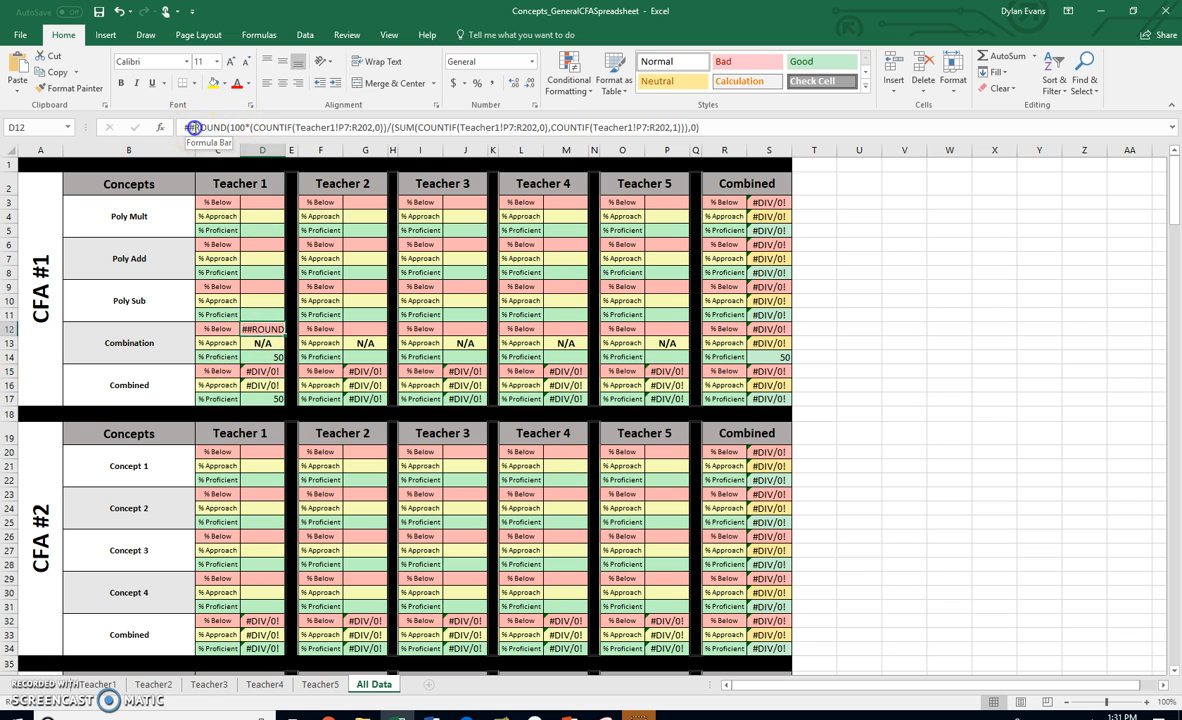
pyautogui.write('=')
pyautogui.press('Return')
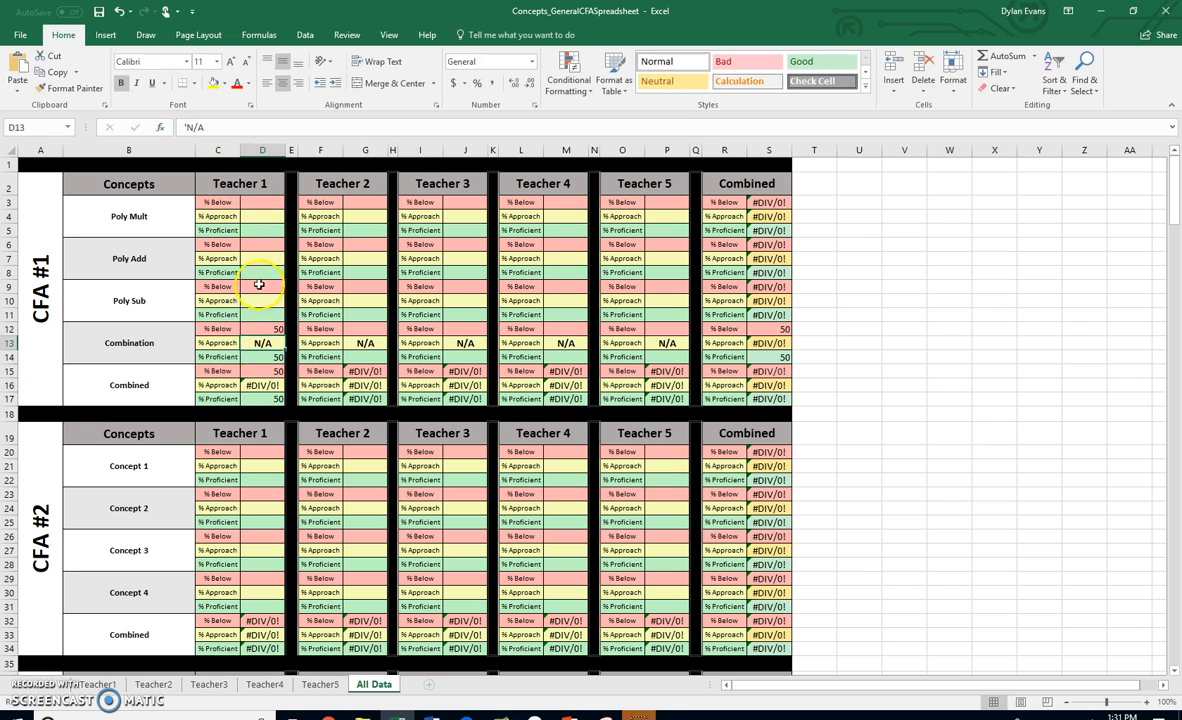
# - Inspect the Combination % Below cells for each teacher on the All Data sheet
pyautogui.click(275, 356)
pyautogui.click(276, 329)
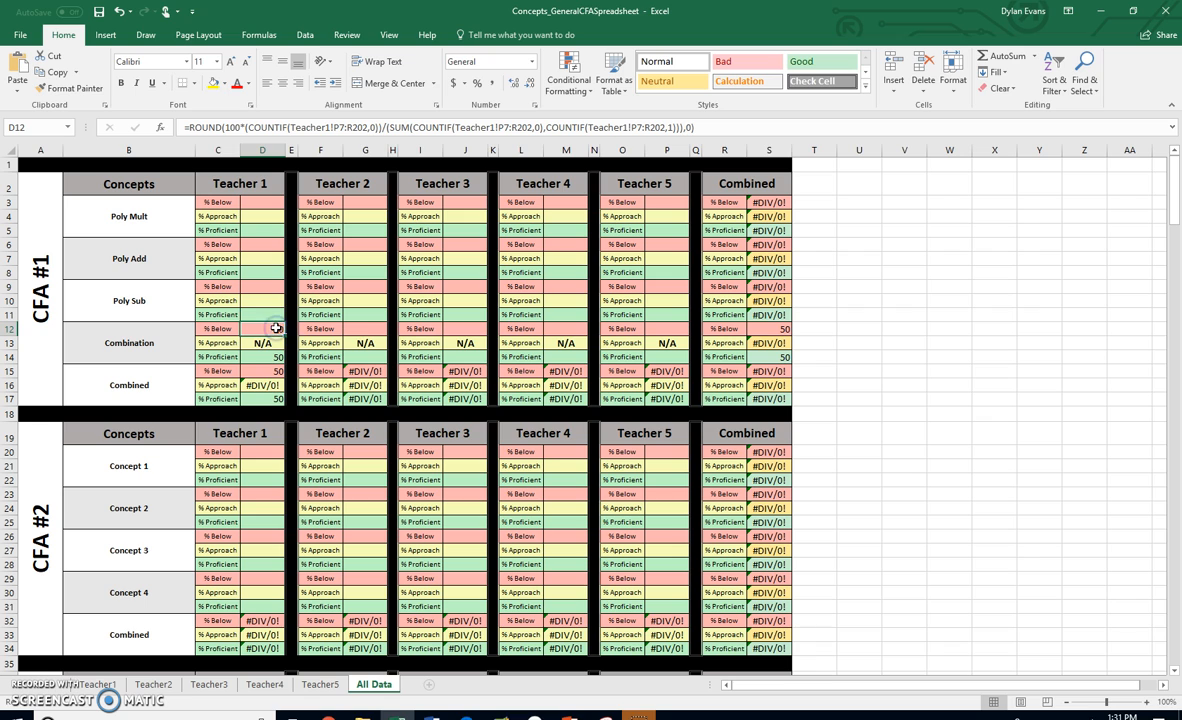
pyautogui.click(362, 330)
pyautogui.click(465, 330)
pyautogui.click(565, 330)
pyautogui.click(660, 328)
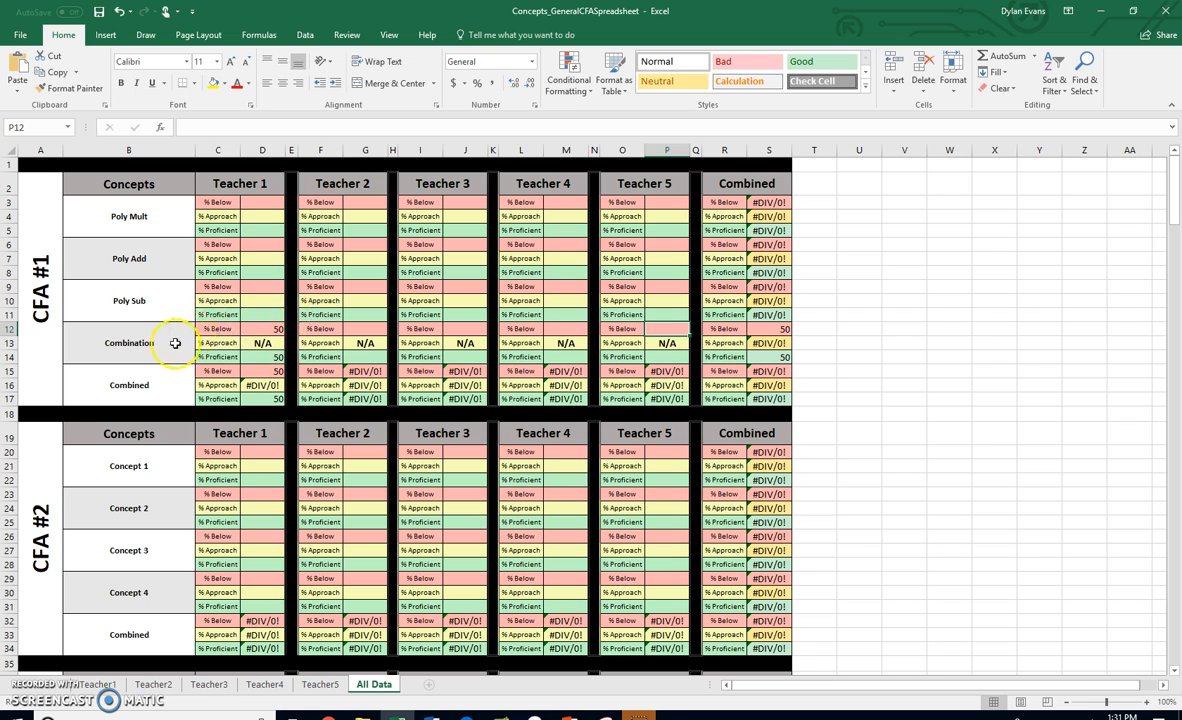
pyautogui.click(146, 211)
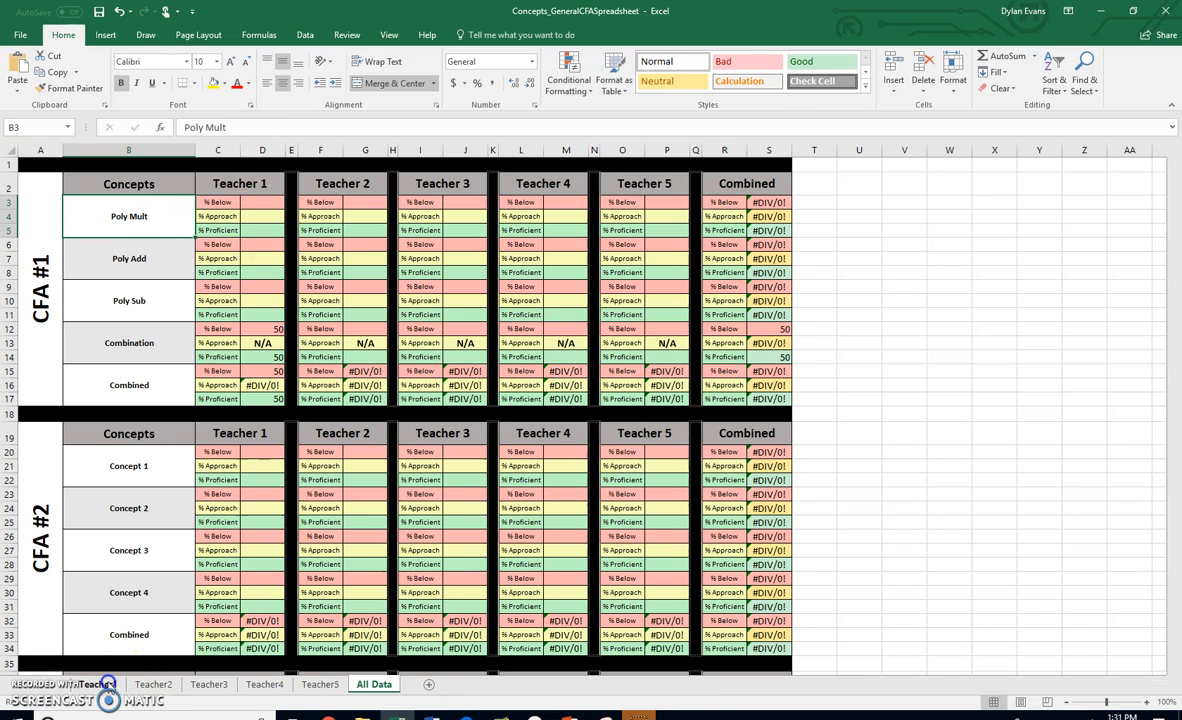
# - Switch between the Teacher1 and All Data sheets to compare the Combination cells with Teacher1's score columns
pyautogui.click(101, 684)
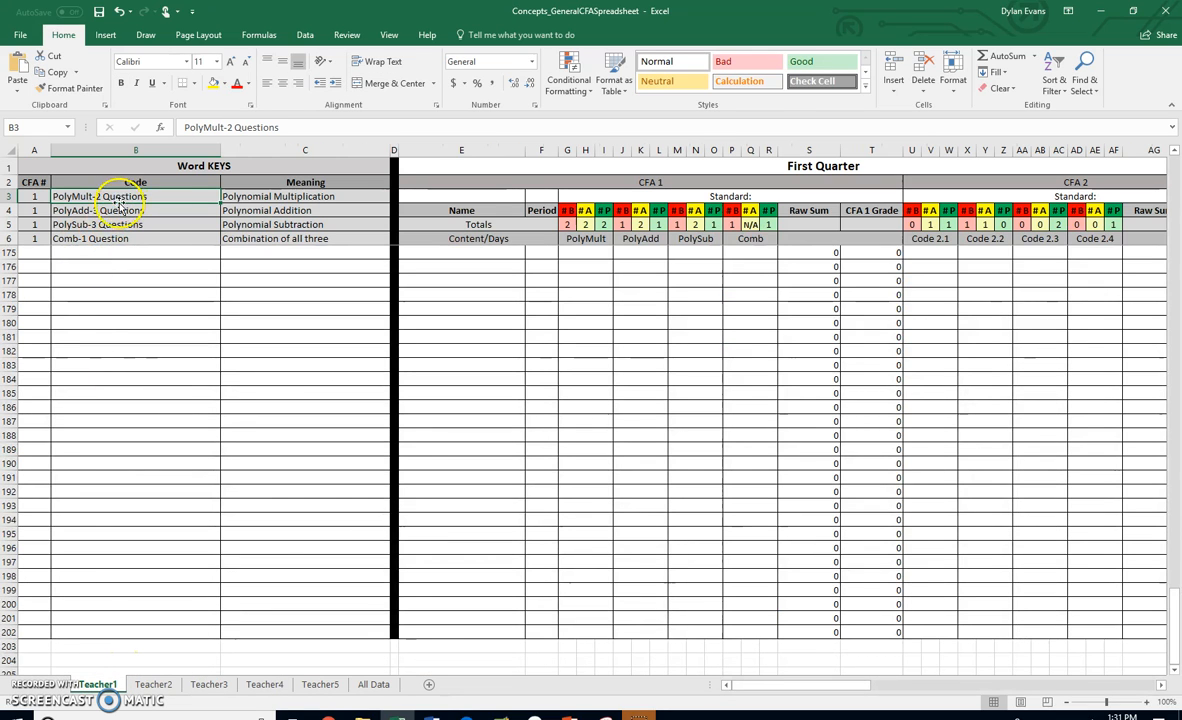
pyautogui.click(375, 685)
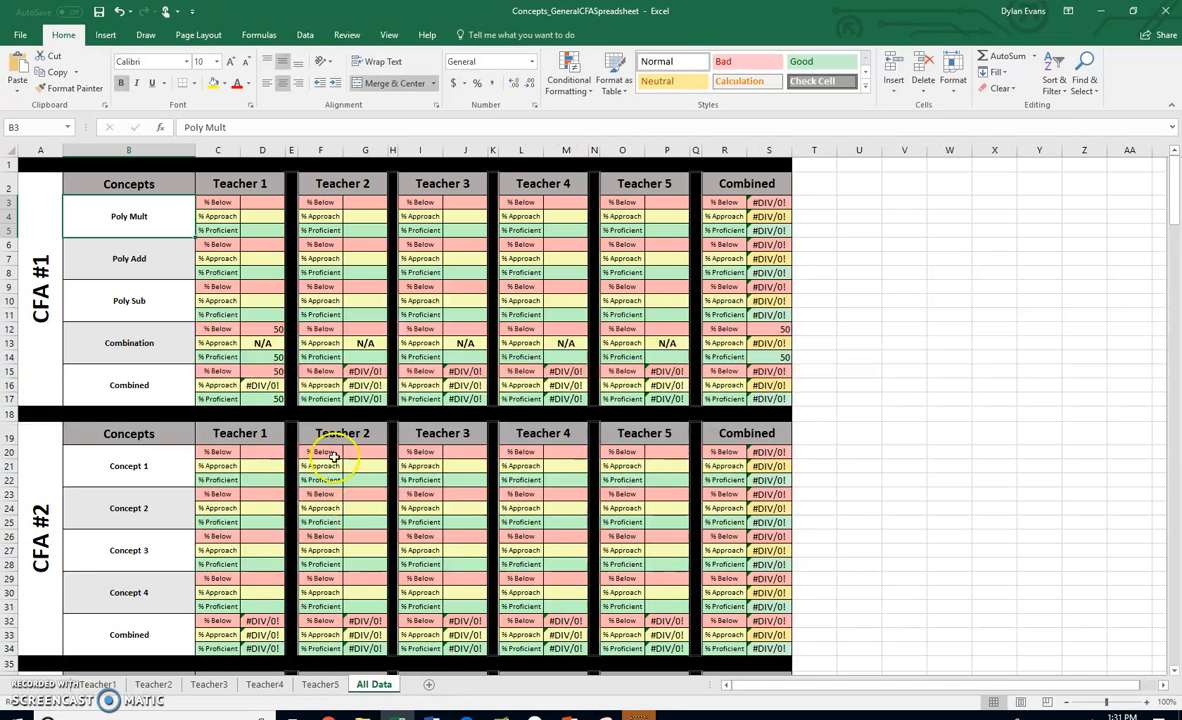
pyautogui.click(264, 330)
pyautogui.click(266, 343)
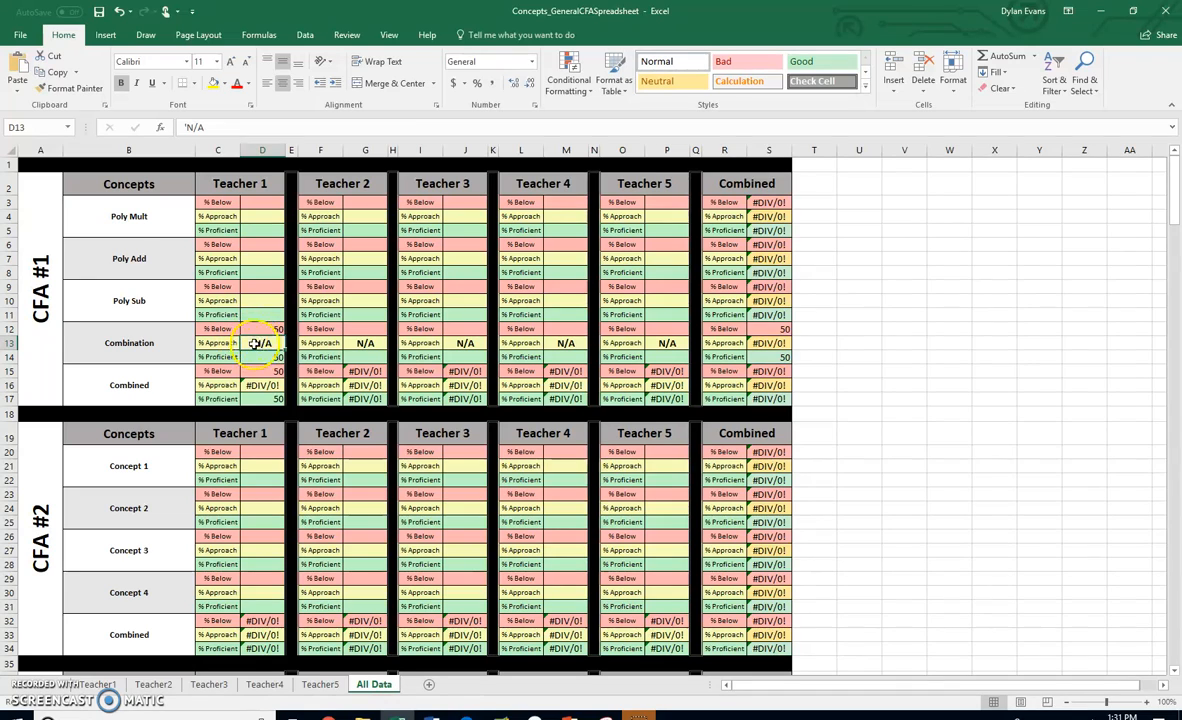
pyautogui.click(100, 684)
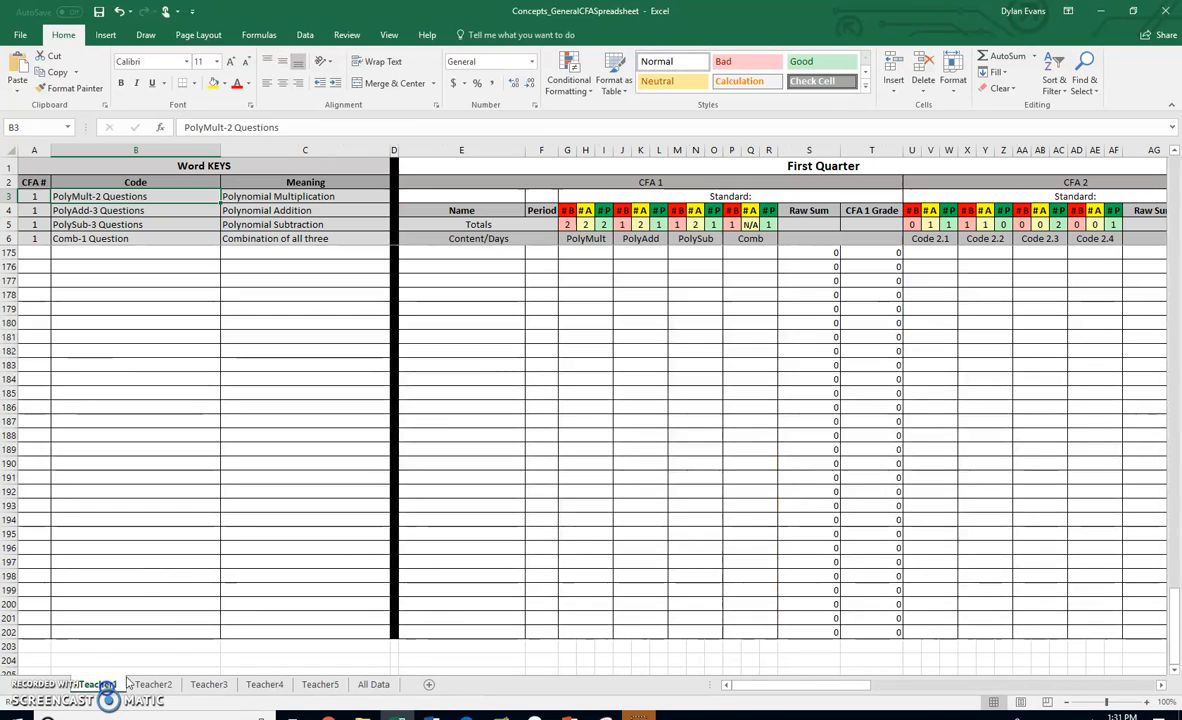
pyautogui.click(230, 307)
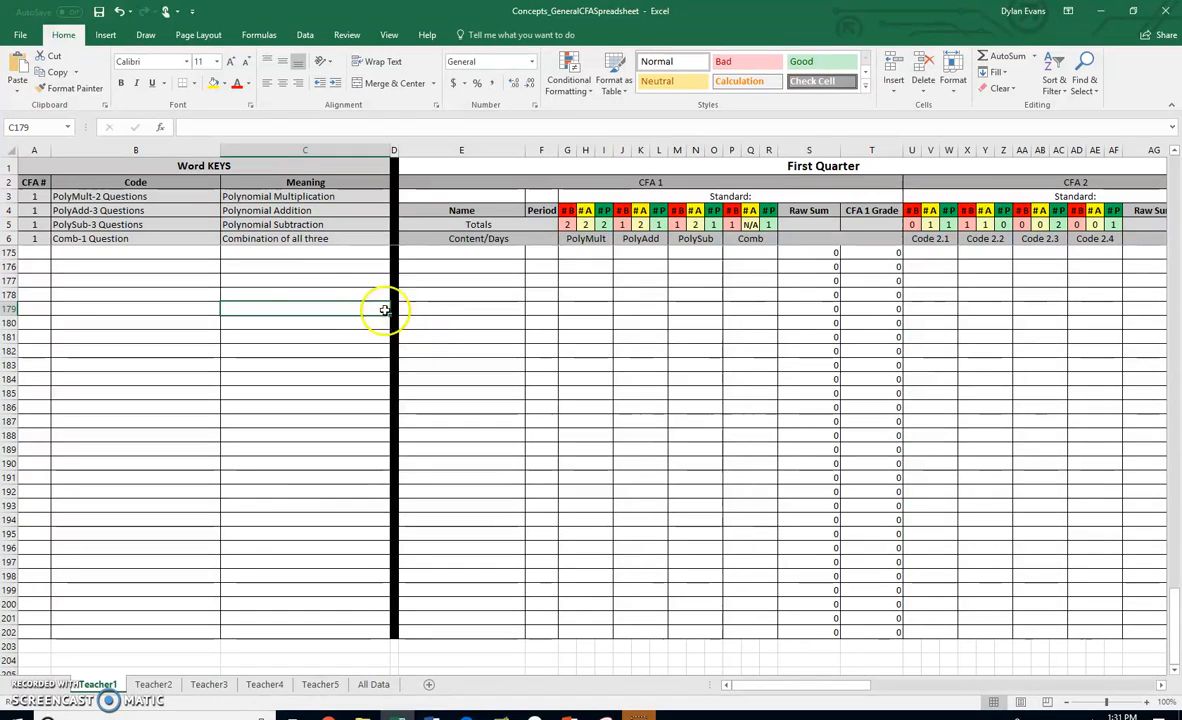
pyautogui.scroll(20, 240, 400)
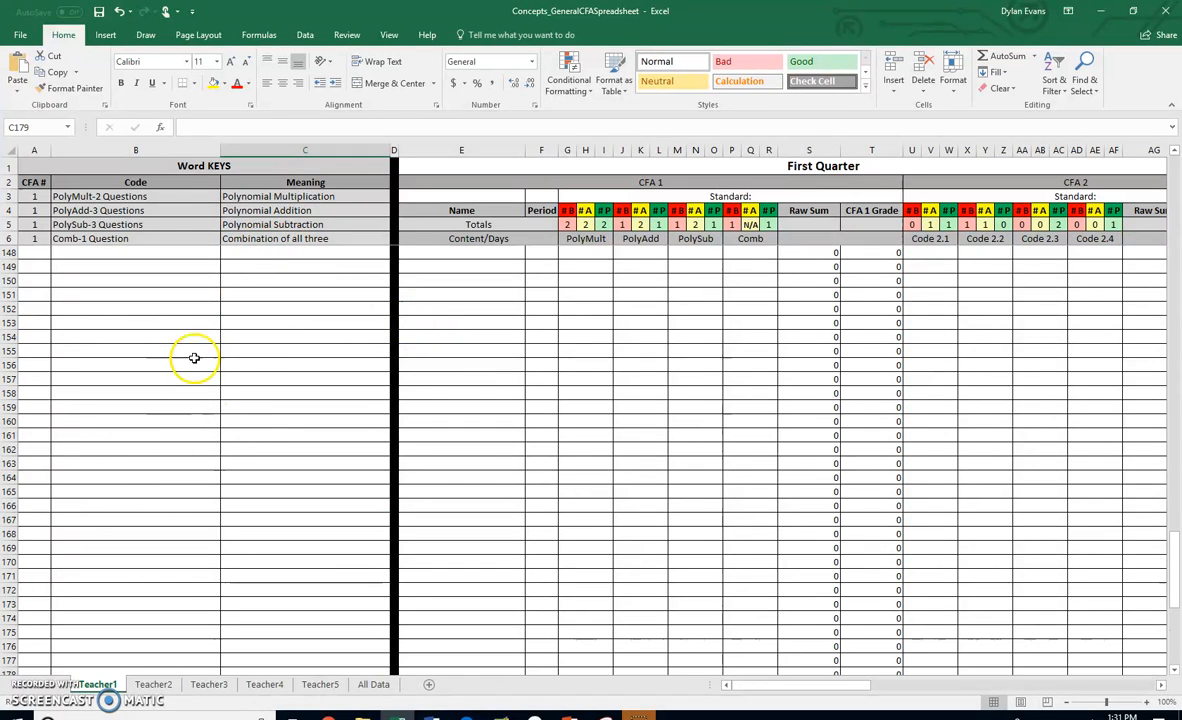